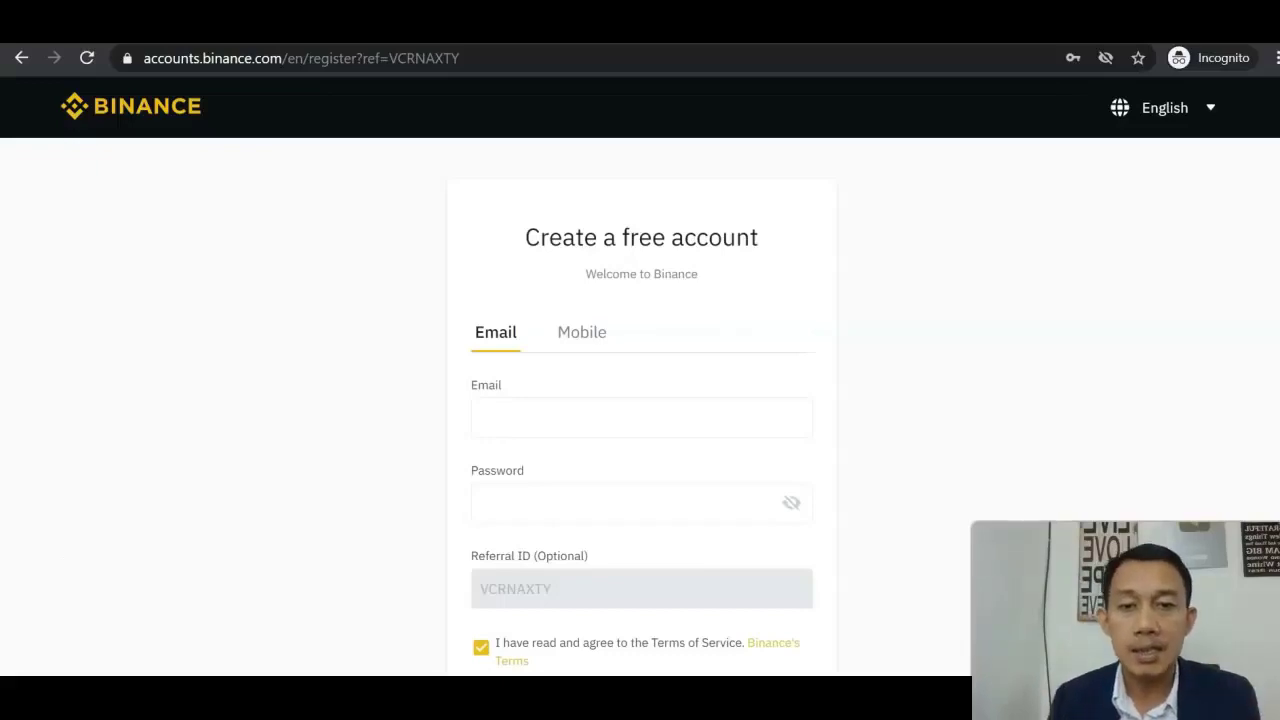
# Enter the new account's e-mail address in lowercase in the sign-up Email field.
pyautogui.click(648, 416)
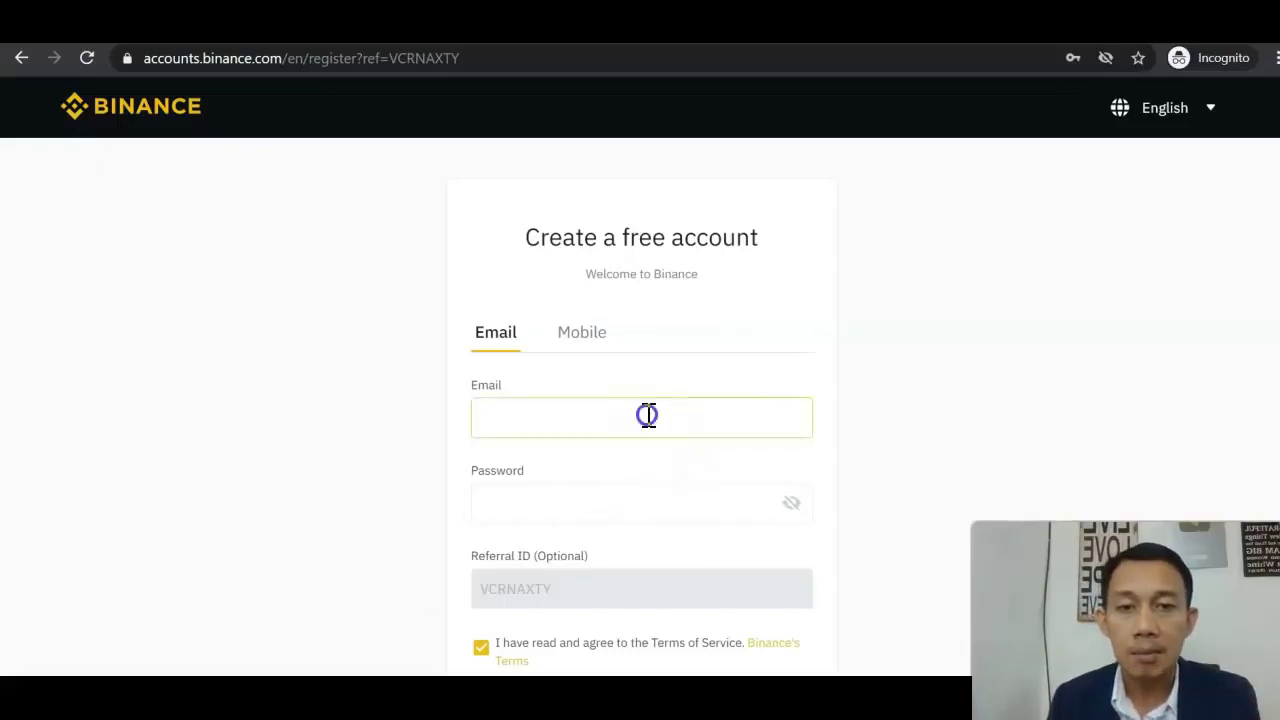
pyautogui.click(946, 380)
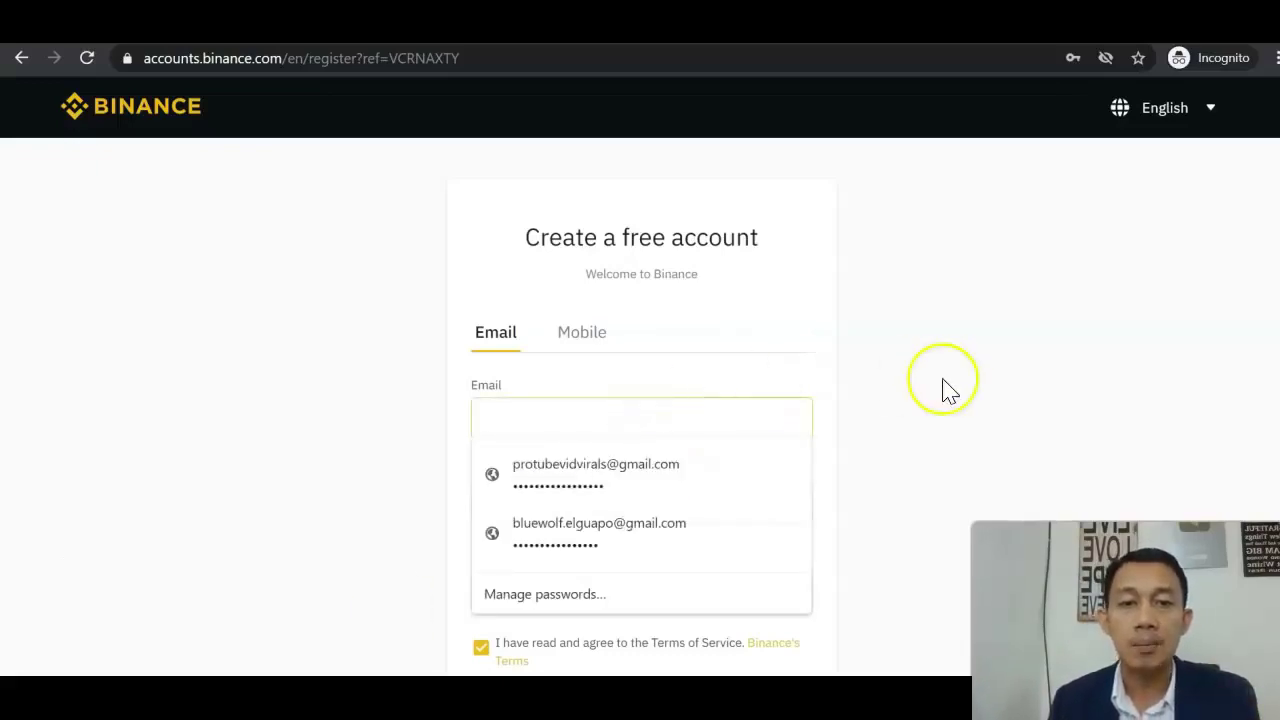
pyautogui.click(708, 430)
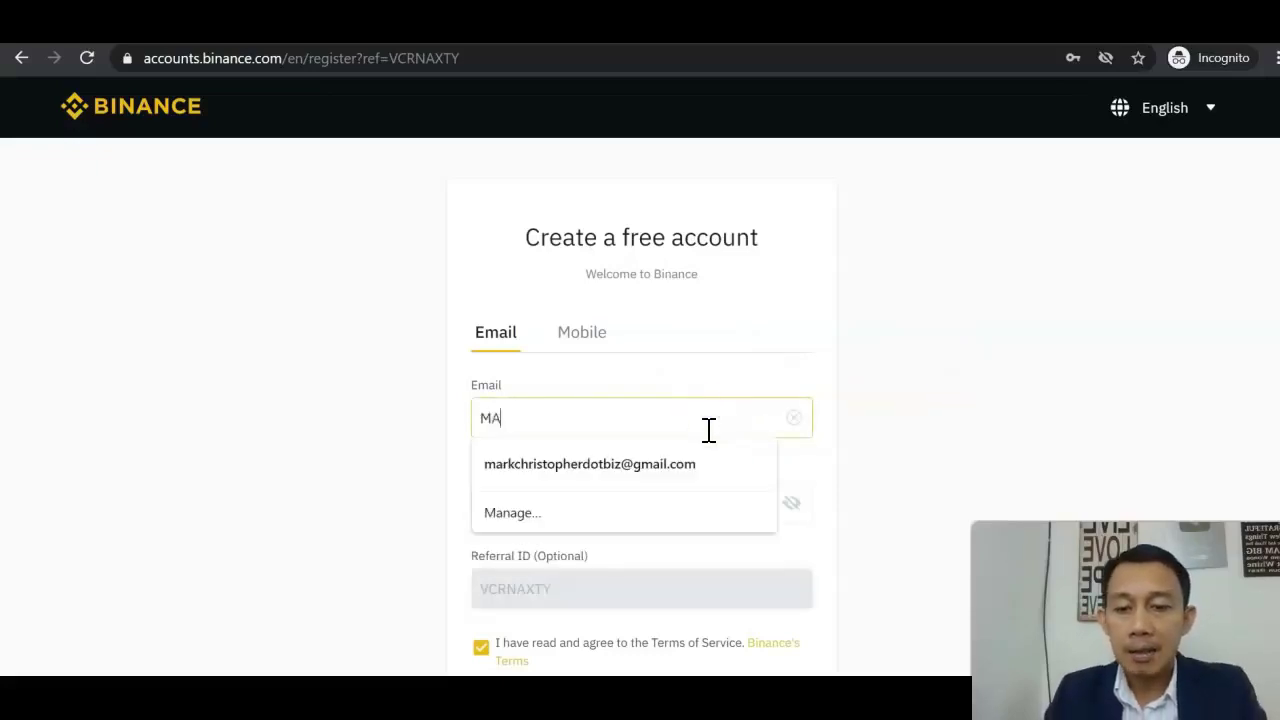
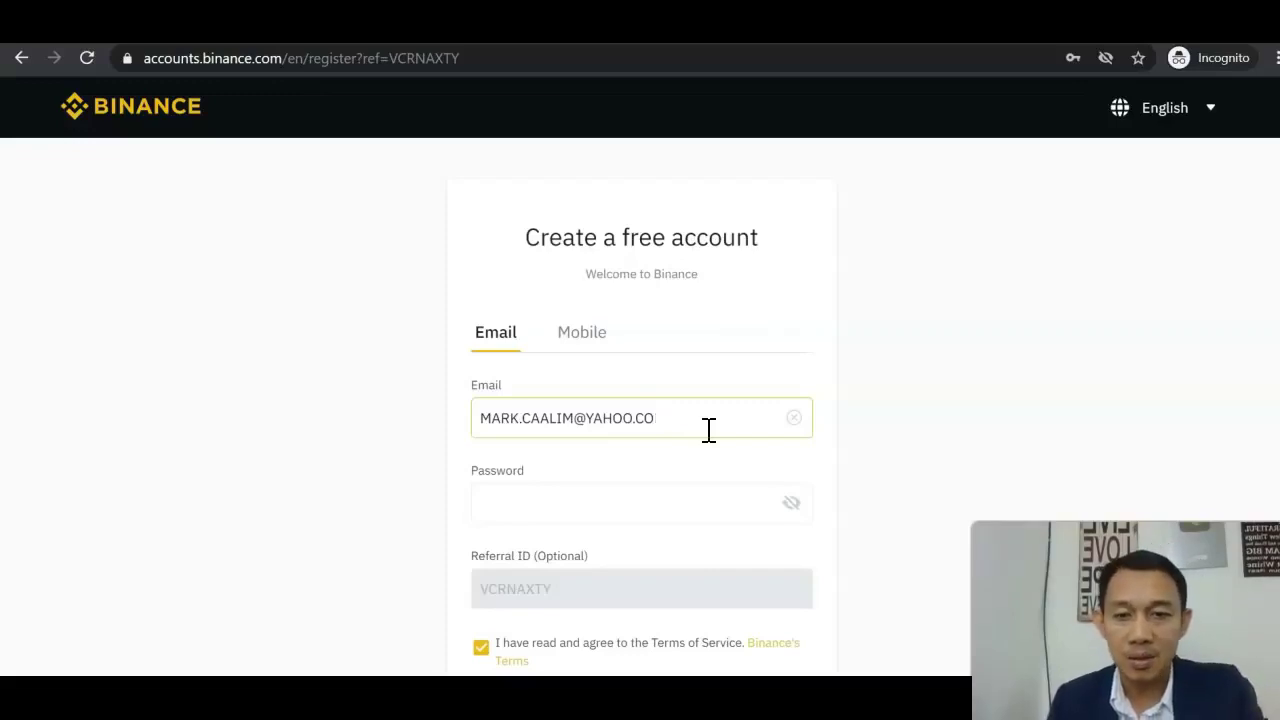
pyautogui.hotkey('ctrl', 'a')
pyautogui.press('BackSpace')
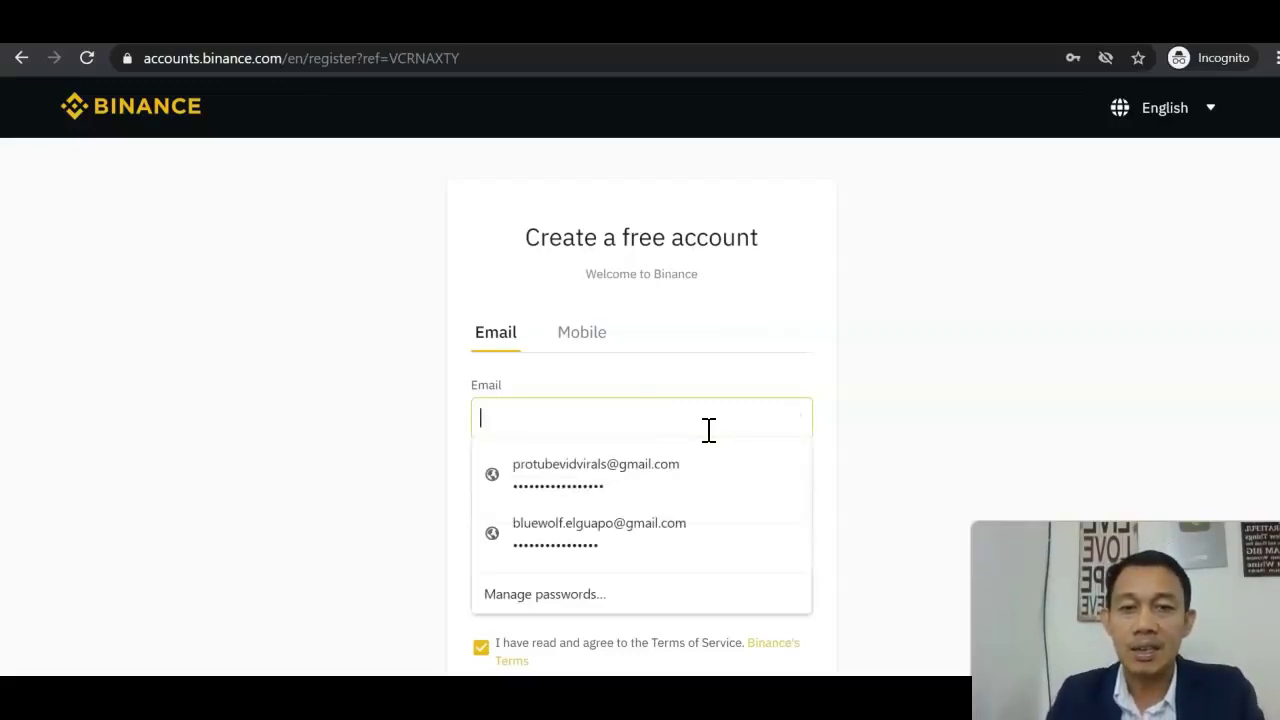
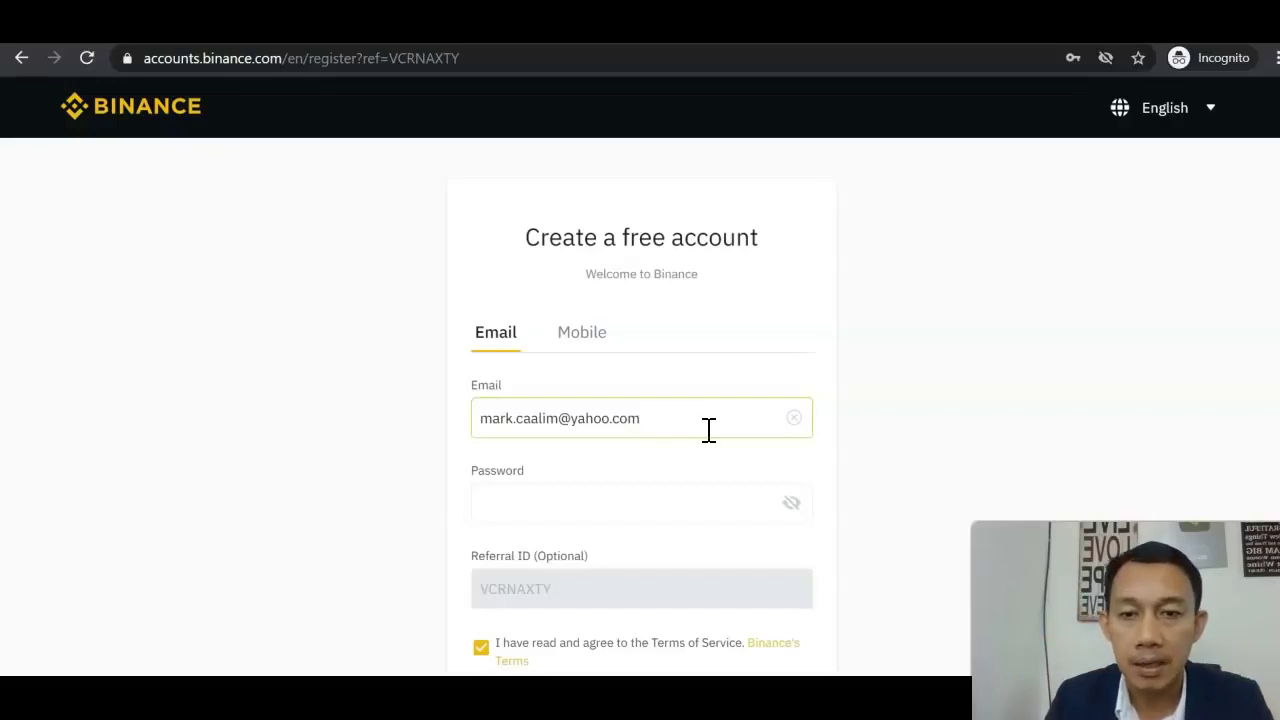
pyautogui.click(674, 508)
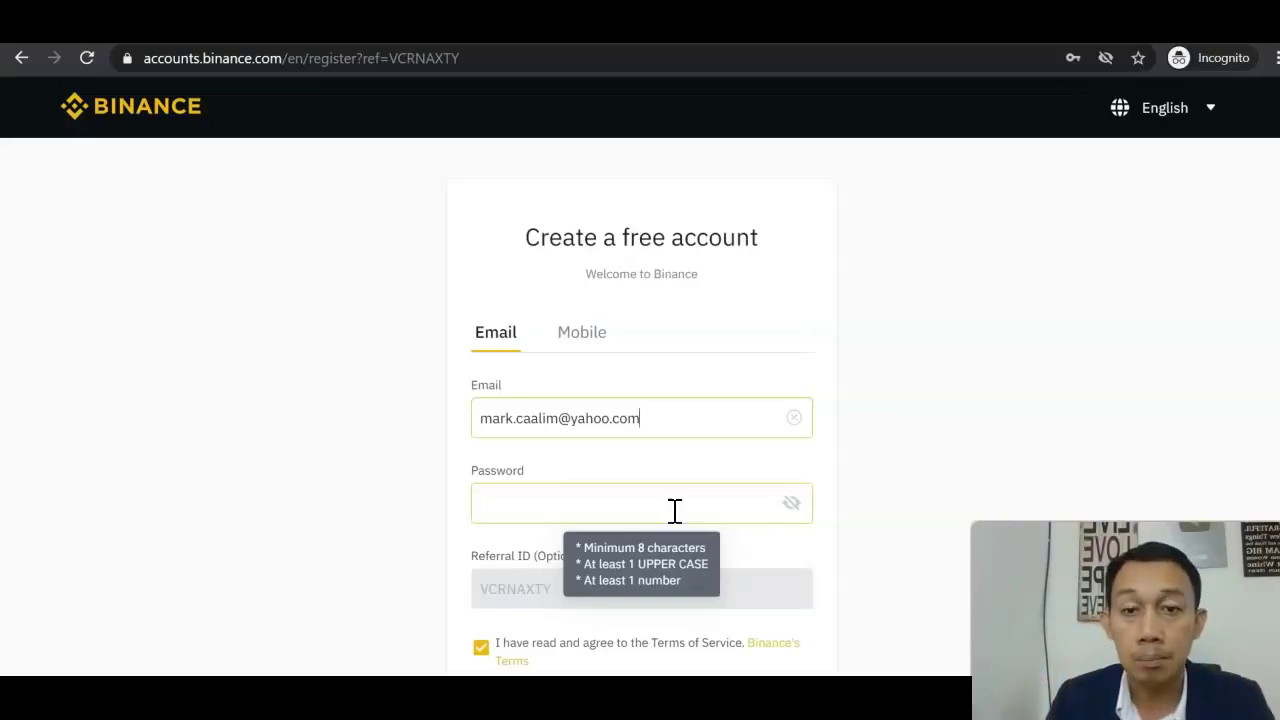
# Scroll down the Binance registration page.
pyautogui.scroll(-2, 700, 515)
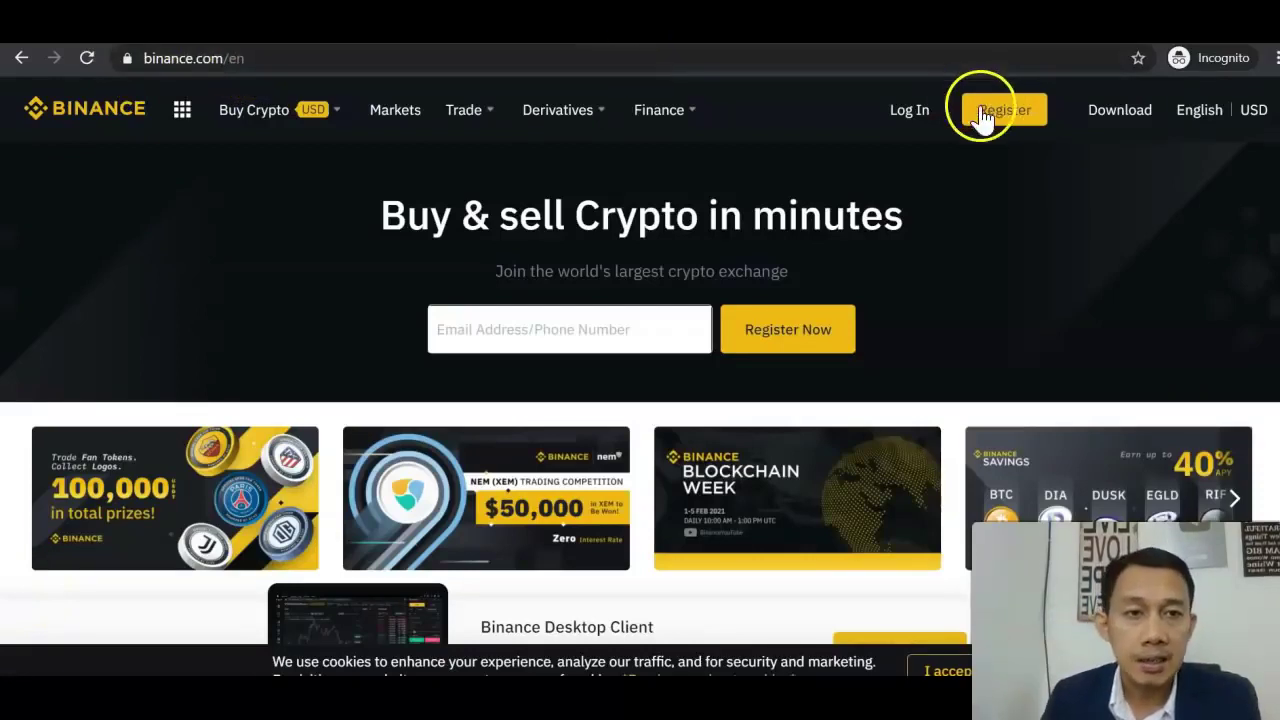
# Log in with the first saved Chrome login and solve the slider puzzle.
pyautogui.click(909, 112)
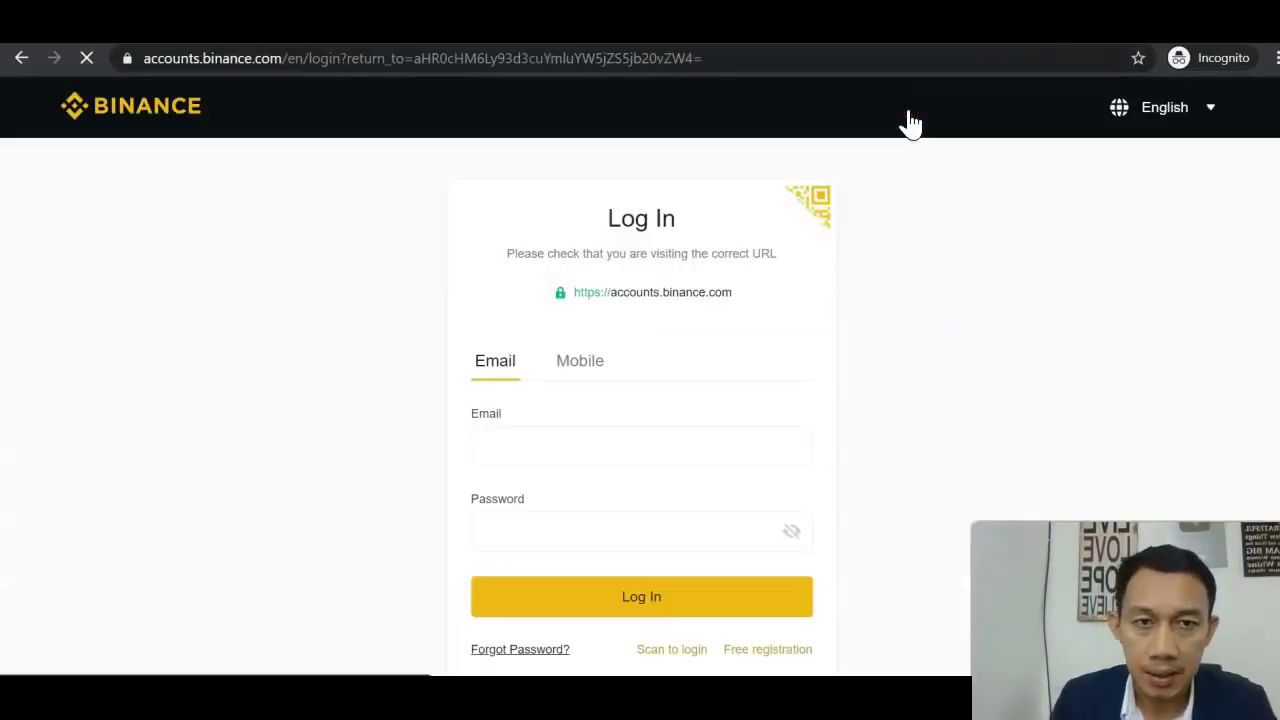
pyautogui.click(639, 436)
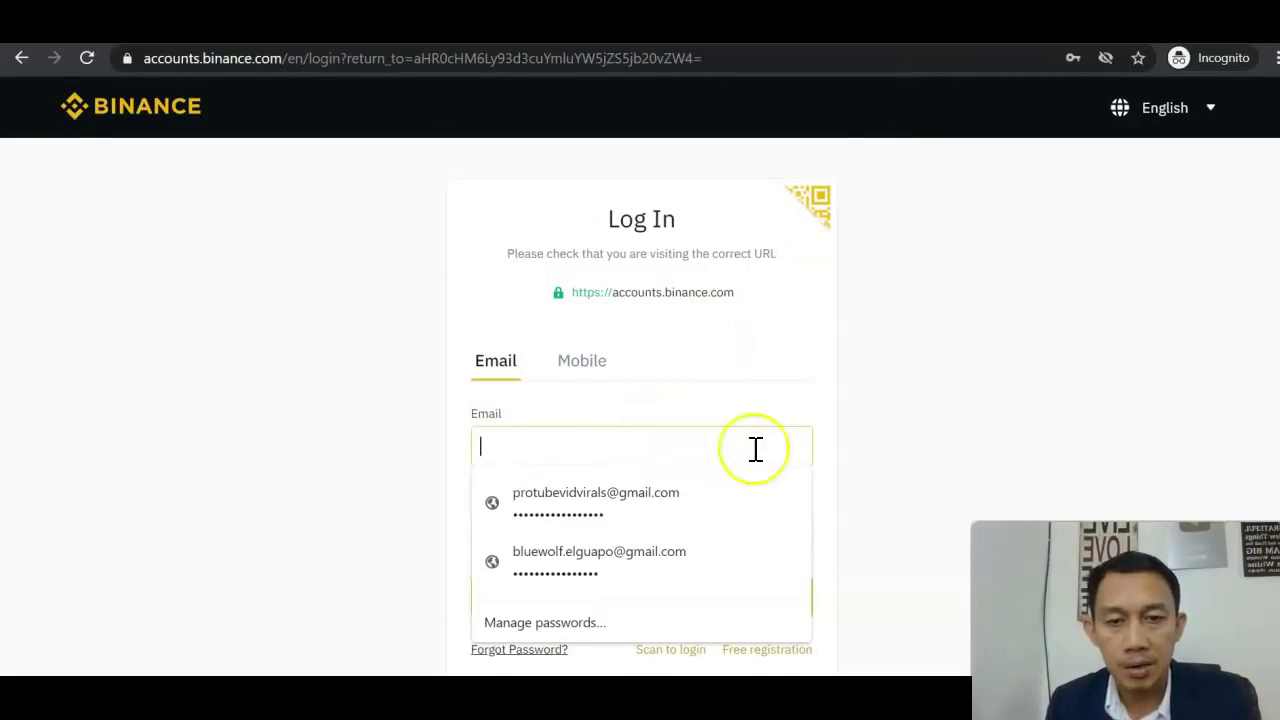
pyautogui.click(879, 436)
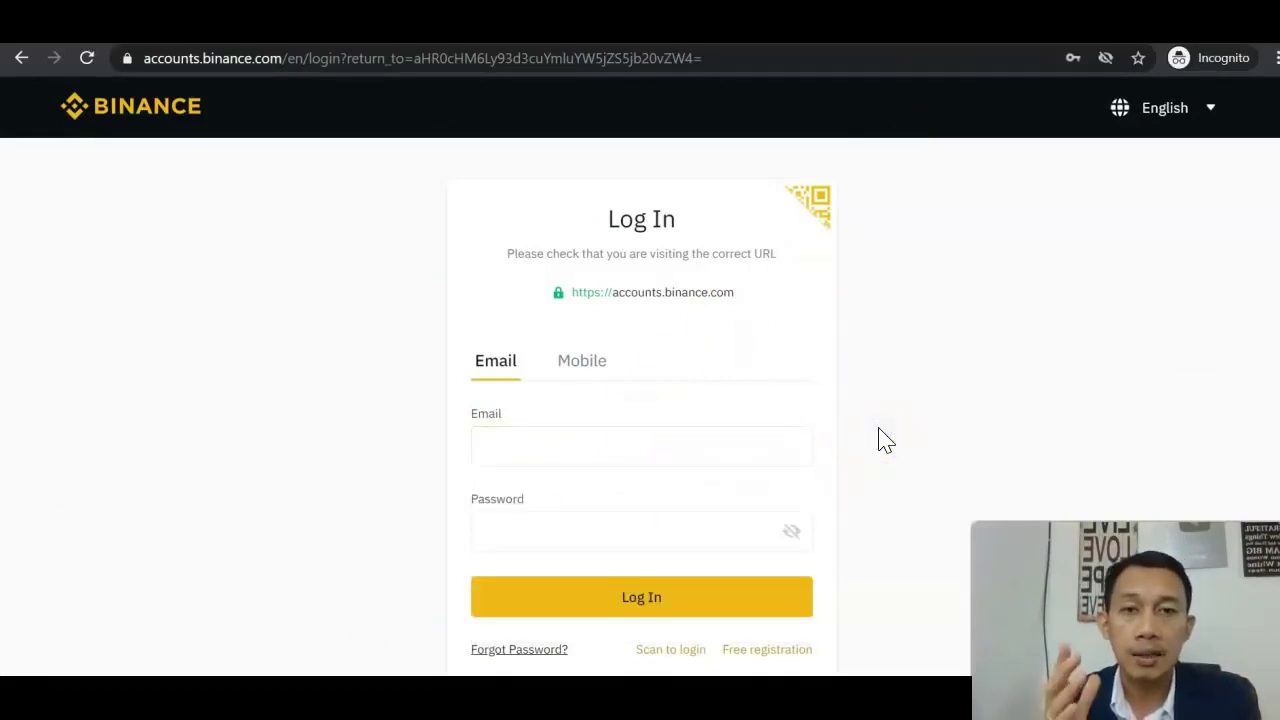
pyautogui.click(644, 450)
pyautogui.click(634, 490)
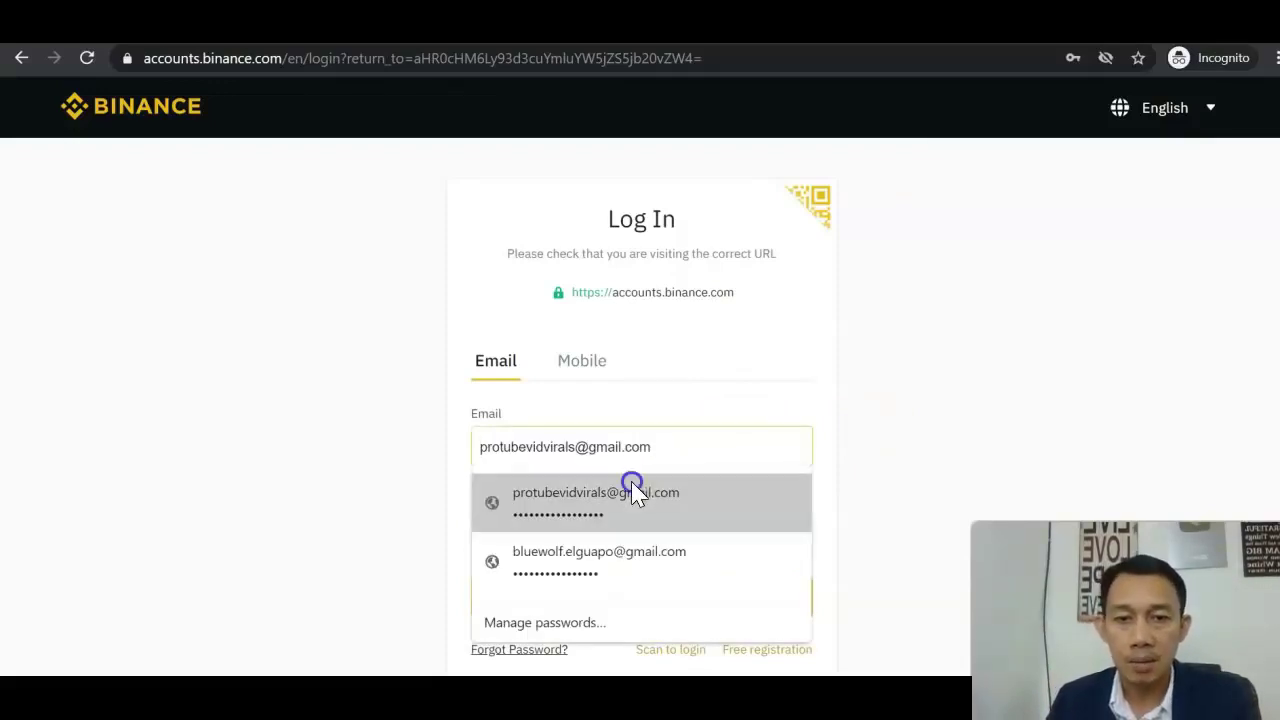
pyautogui.click(629, 597)
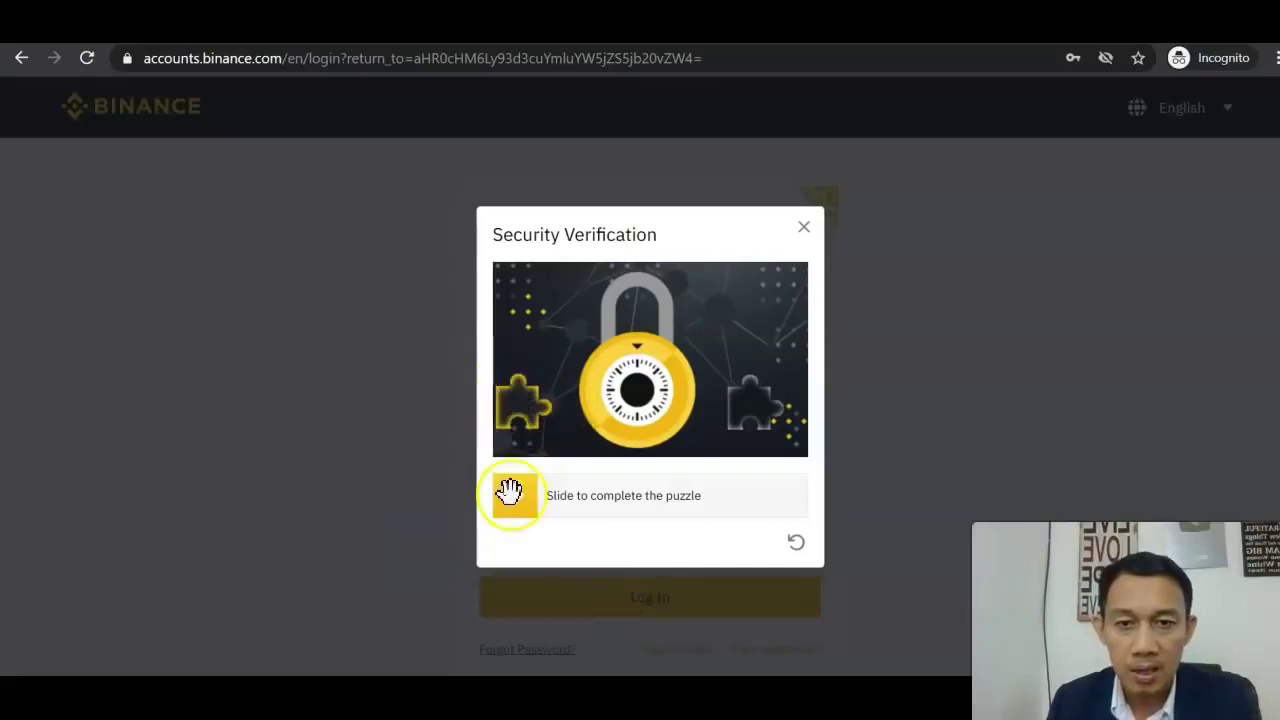
pyautogui.moveTo(541, 510); pyautogui.dragTo(754, 503)
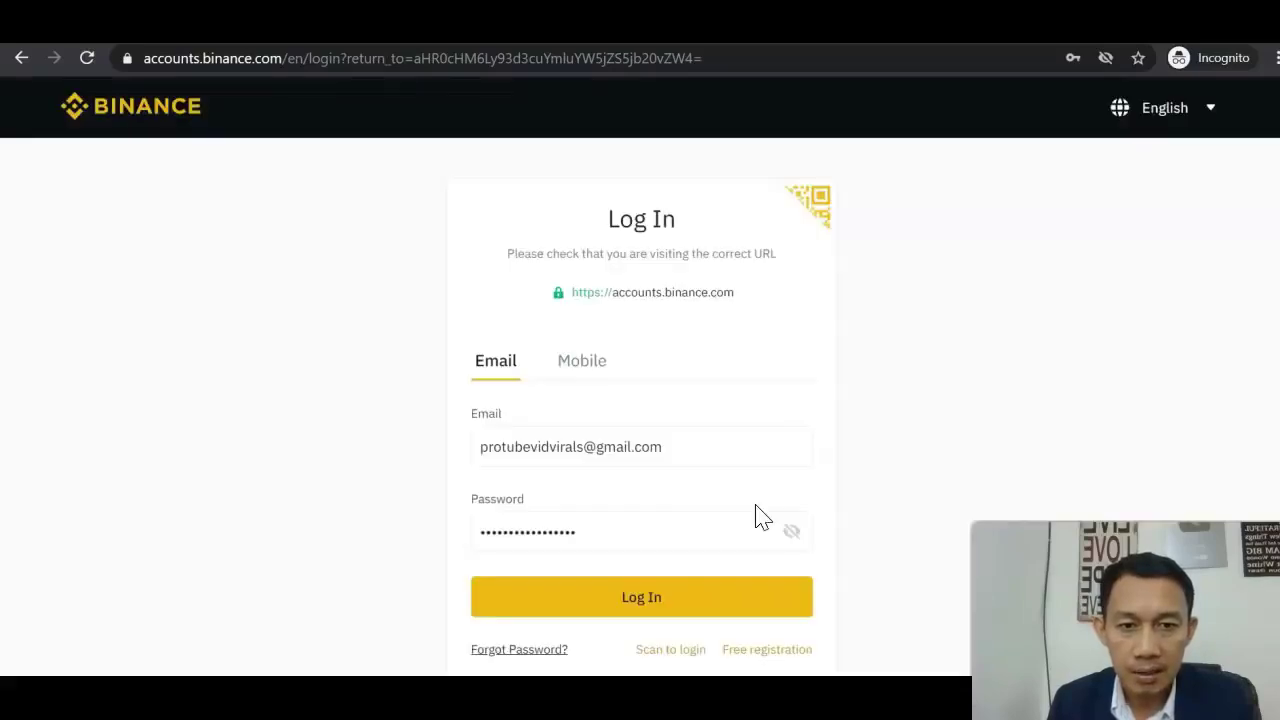
pyautogui.click(666, 604)
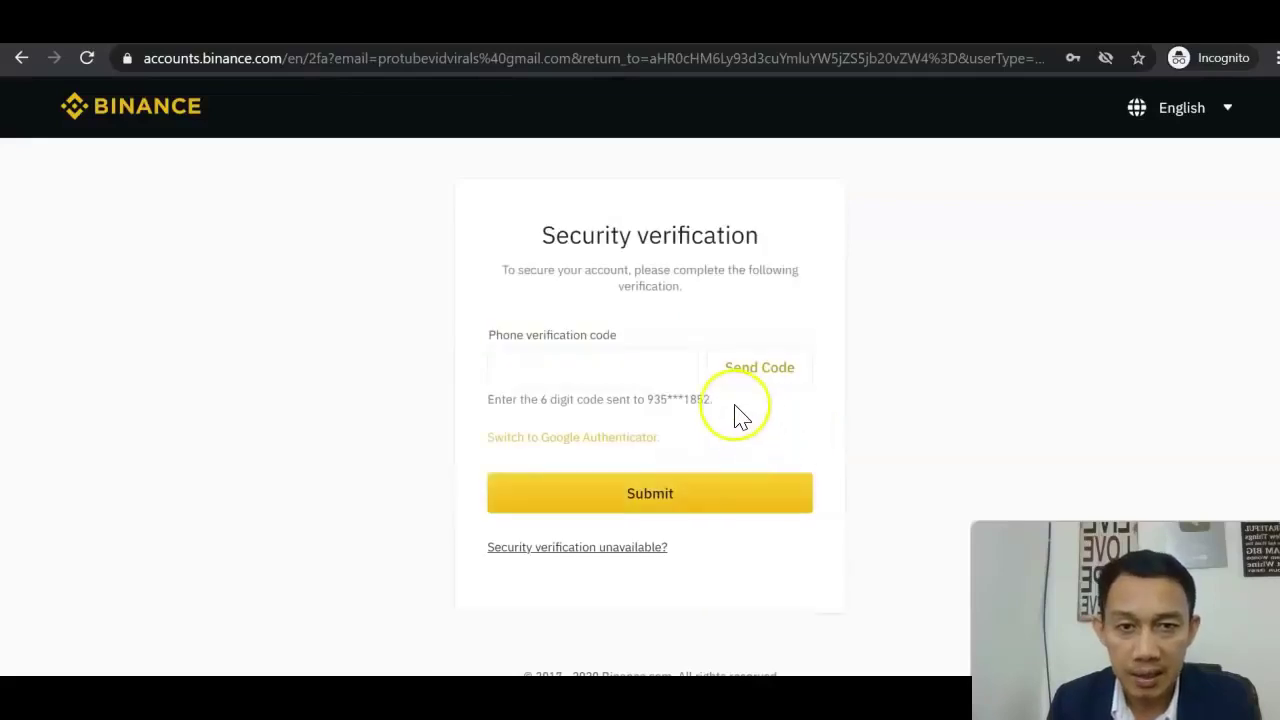
# Request the SMS verification code for the phone check.
pyautogui.click(741, 345)
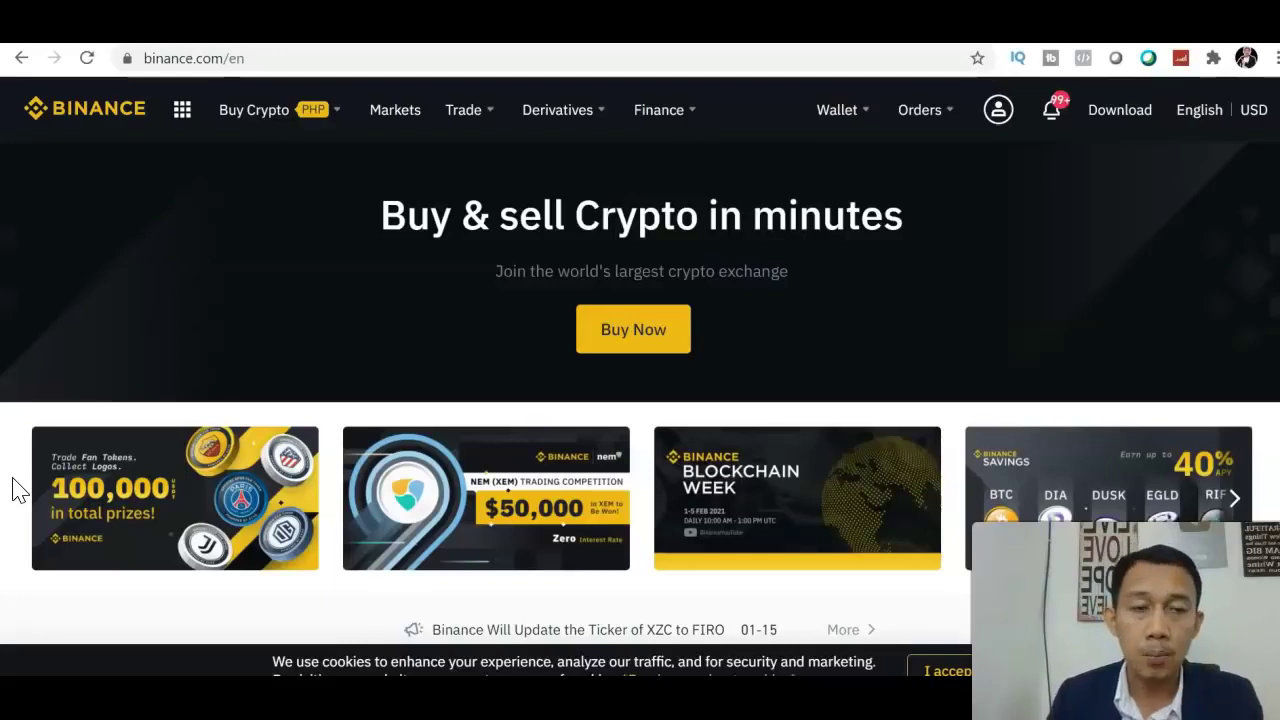
# Open the account Security page from the account menu and review its settings.
pyautogui.moveTo(998, 112)
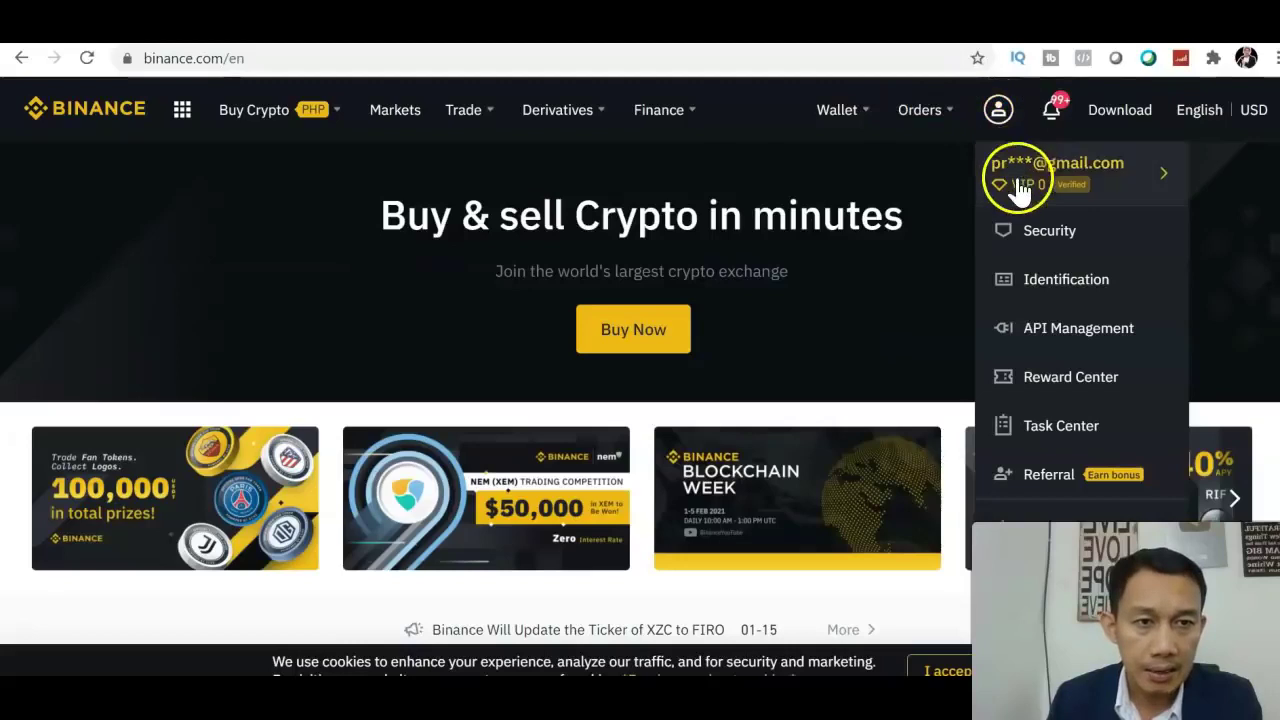
pyautogui.click(1043, 240)
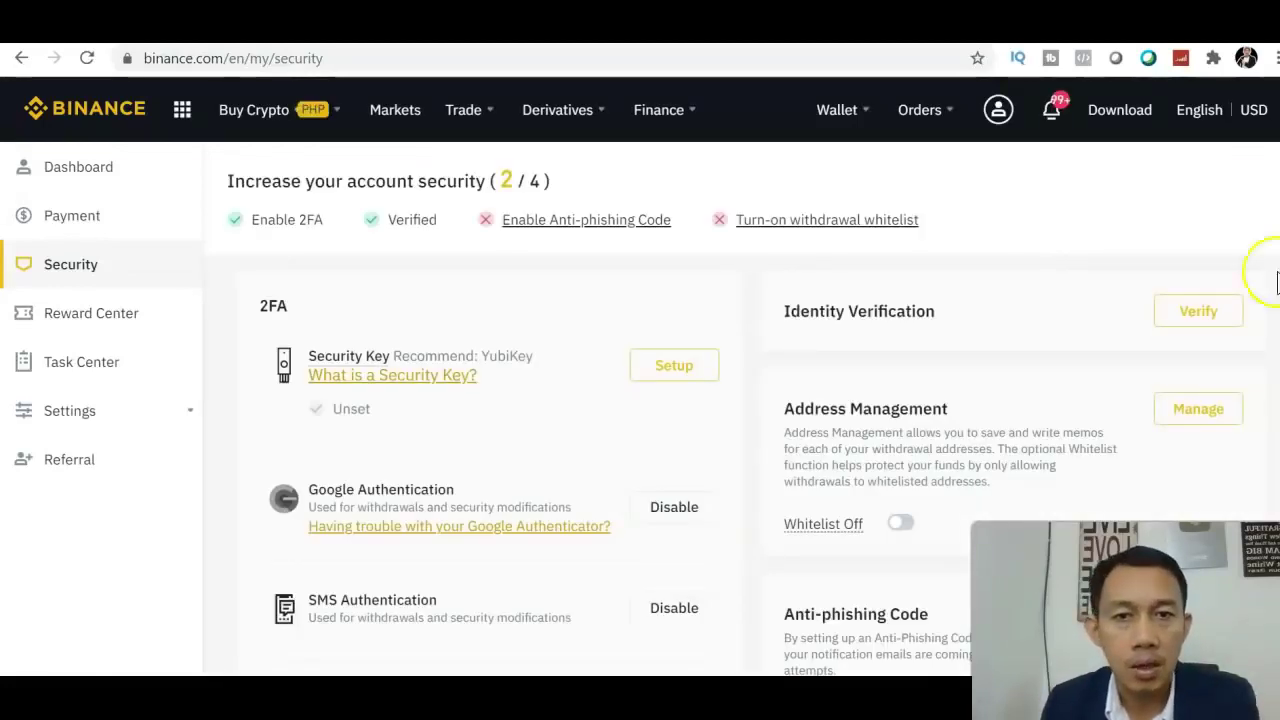
pyautogui.scroll(-1, 640, 372)
pyautogui.scroll(1, 640, 372)
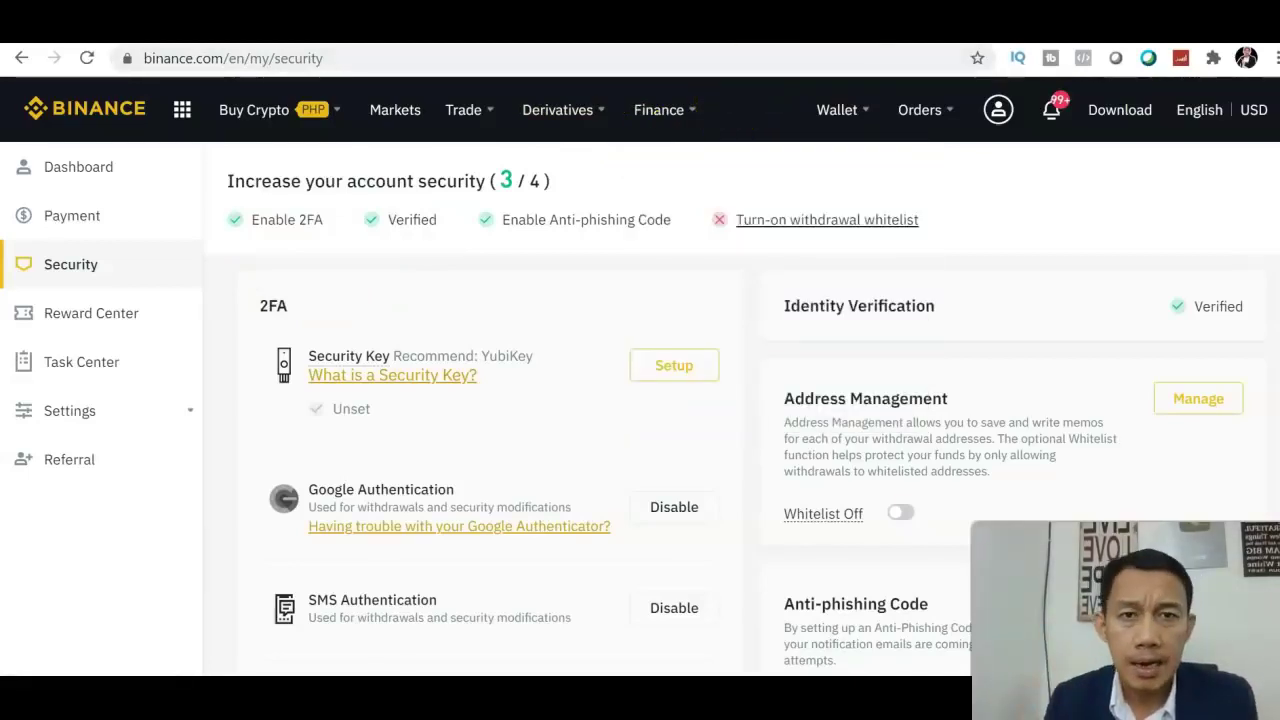
pyautogui.click(785, 20)
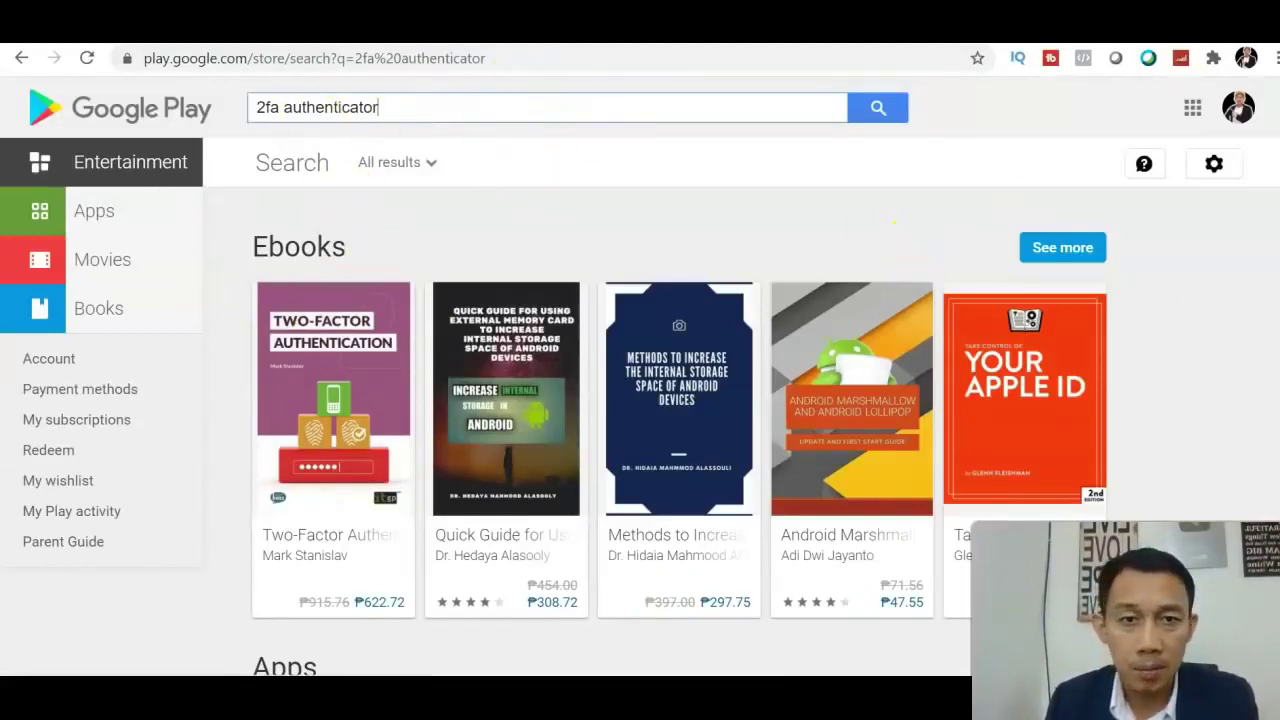
# Browse the '2fa authenticator' Google Play results, including Google Authenticator in the Apps row.
pyautogui.scroll(-3, 640, 400)
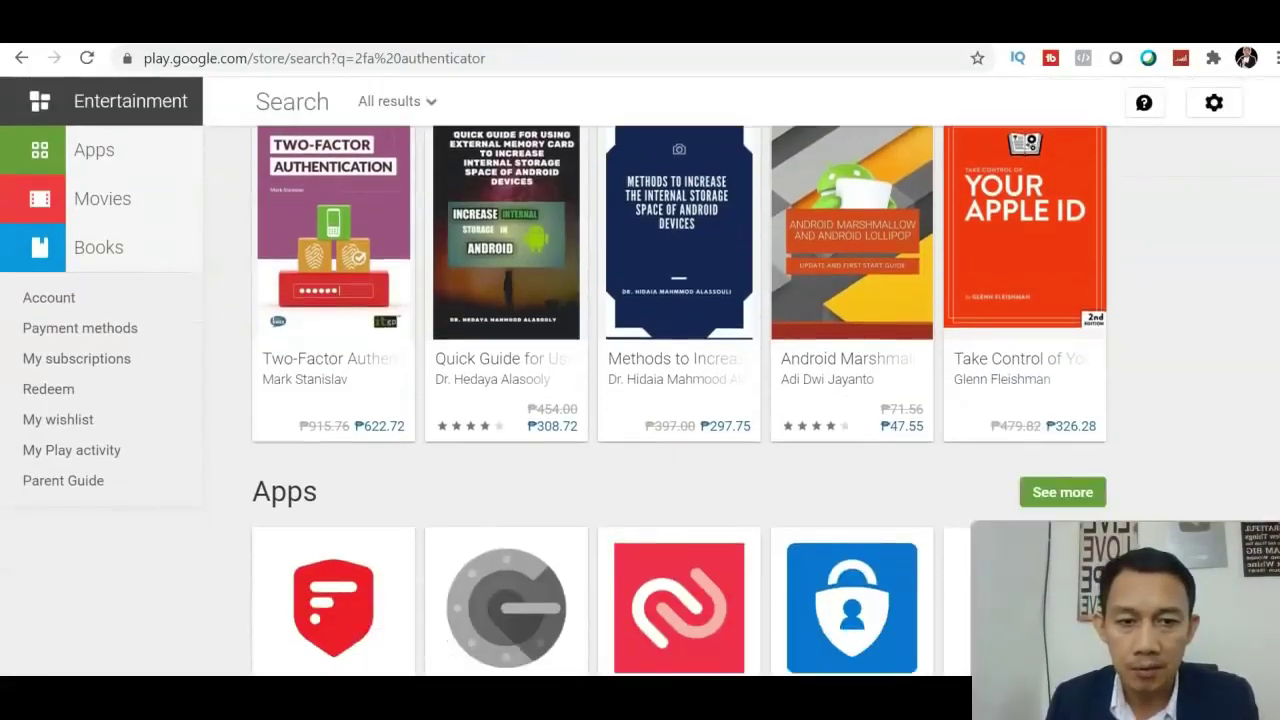
pyautogui.scroll(-2, 654, 500)
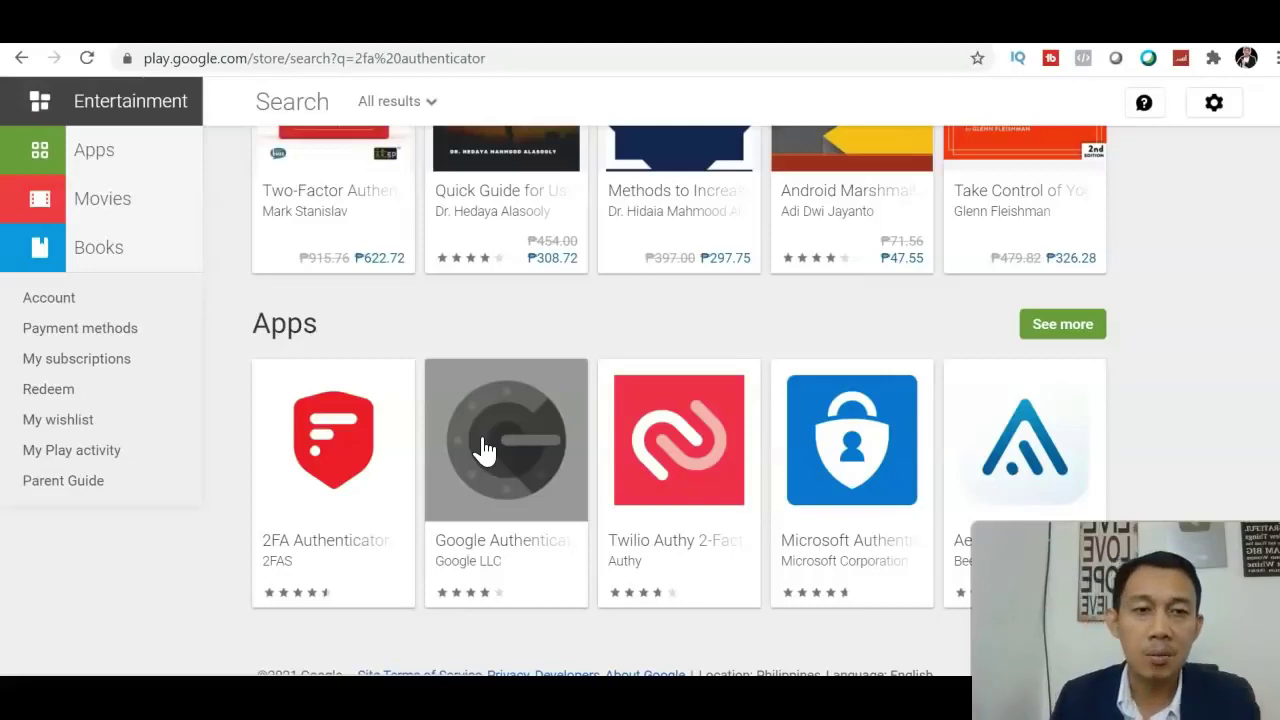
pyautogui.scroll(4, 640, 300)
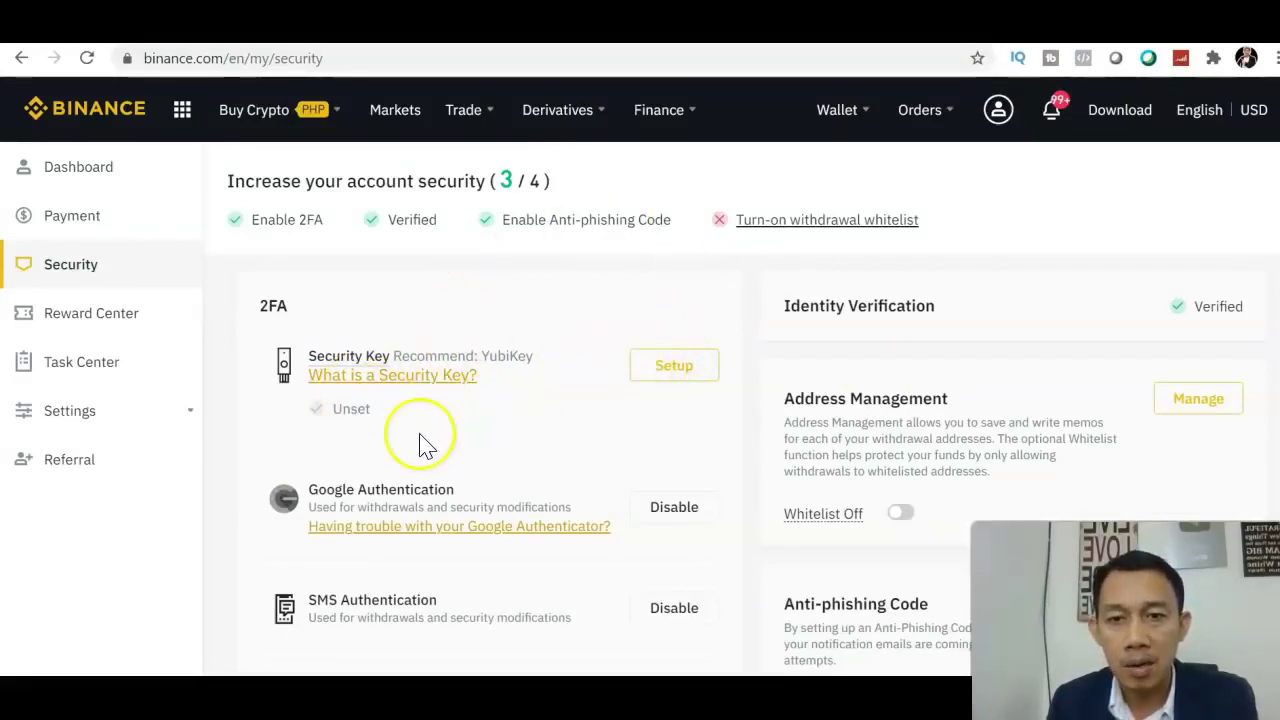
# Review the Security page, then return to the homepage via the Binance logo.
pyautogui.moveTo(340, 328)
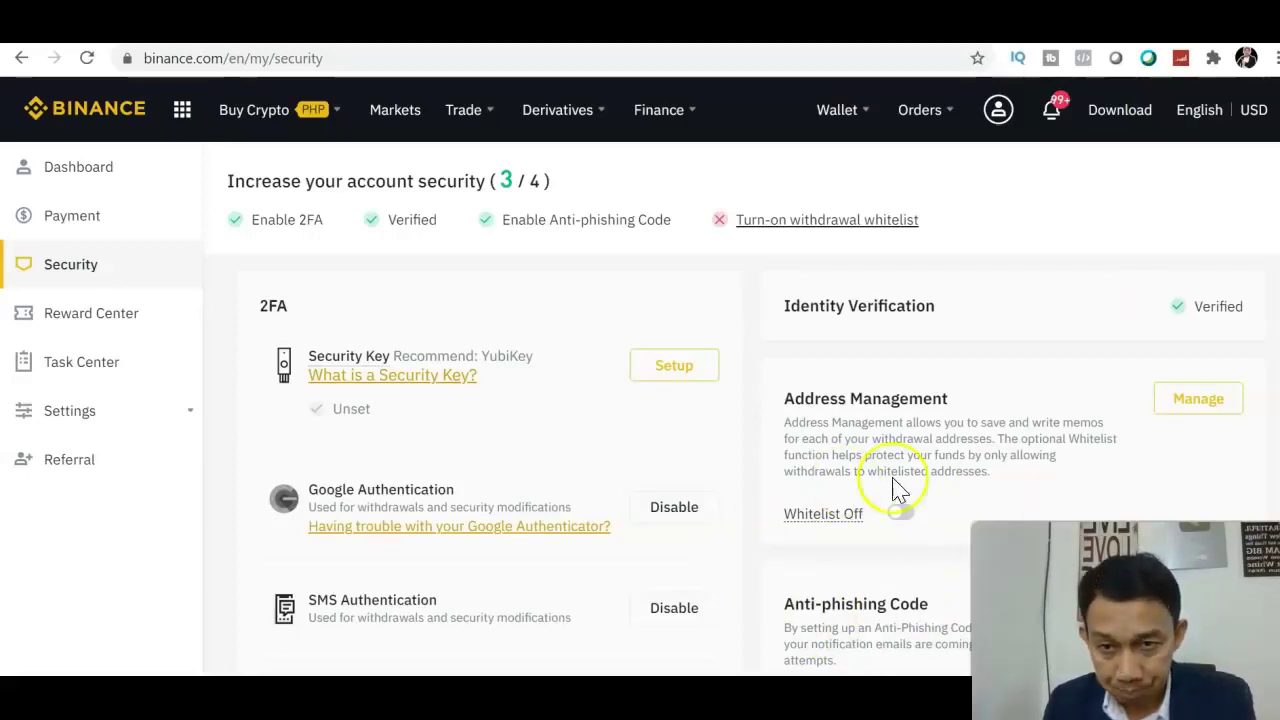
pyautogui.scroll(-1, 897, 490)
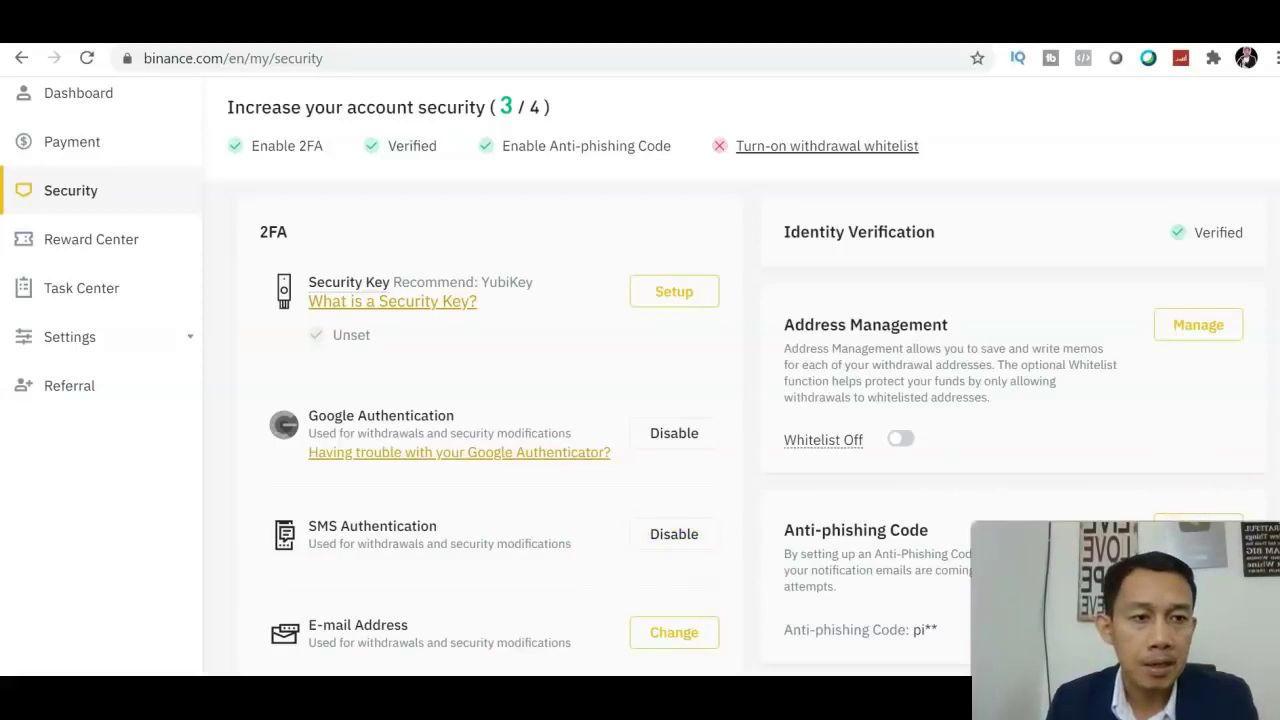
pyautogui.scroll(1, 640, 400)
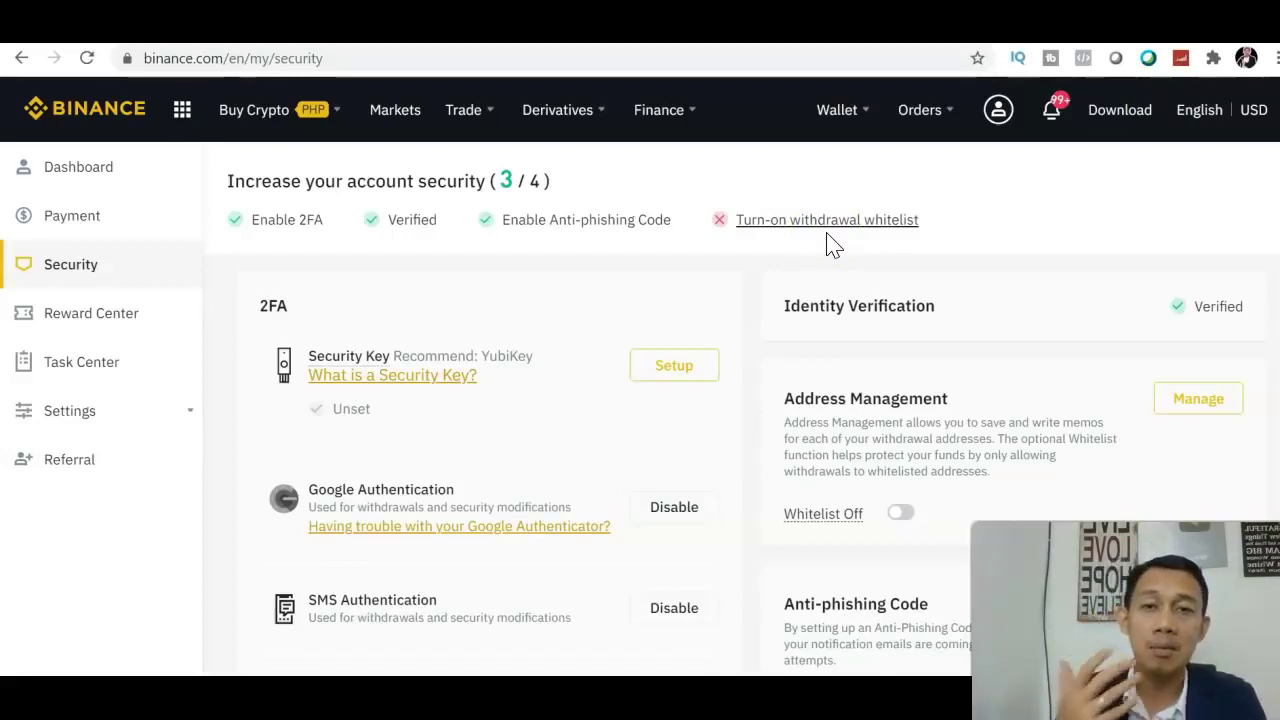
pyautogui.click(80, 116)
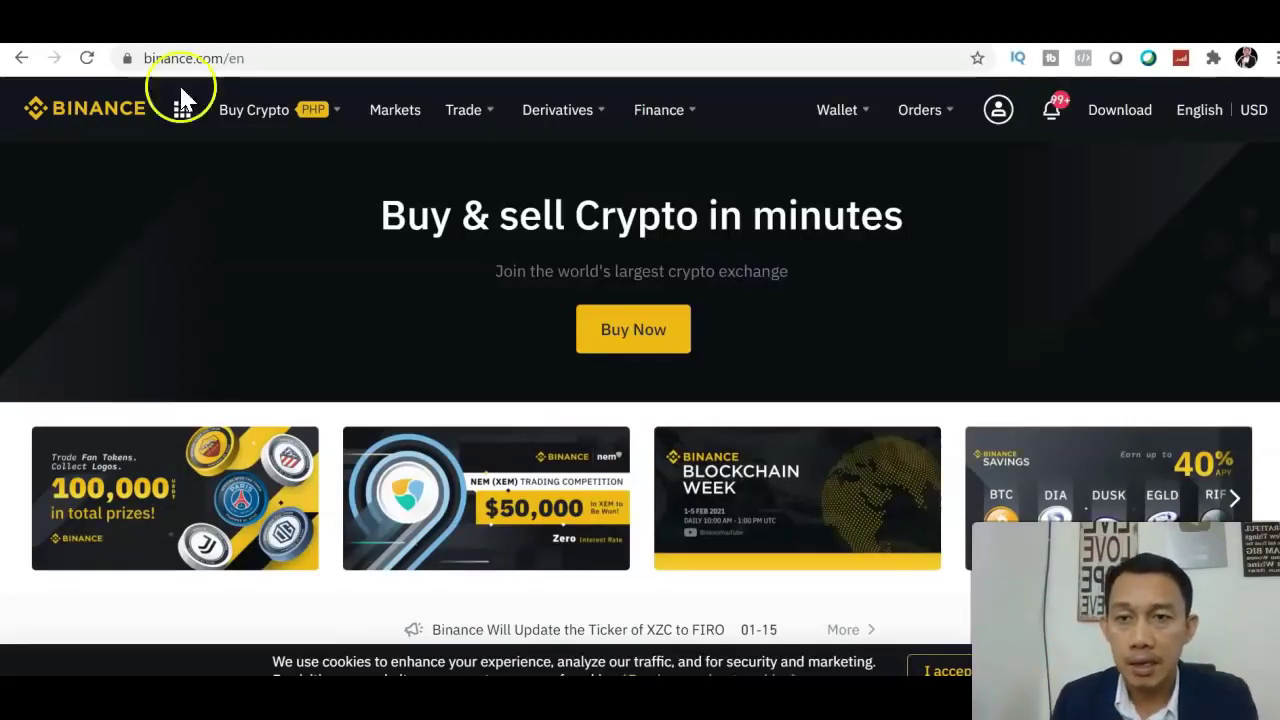
# Choose P2P Trading from the Buy Crypto menu.
pyautogui.moveTo(302, 108)
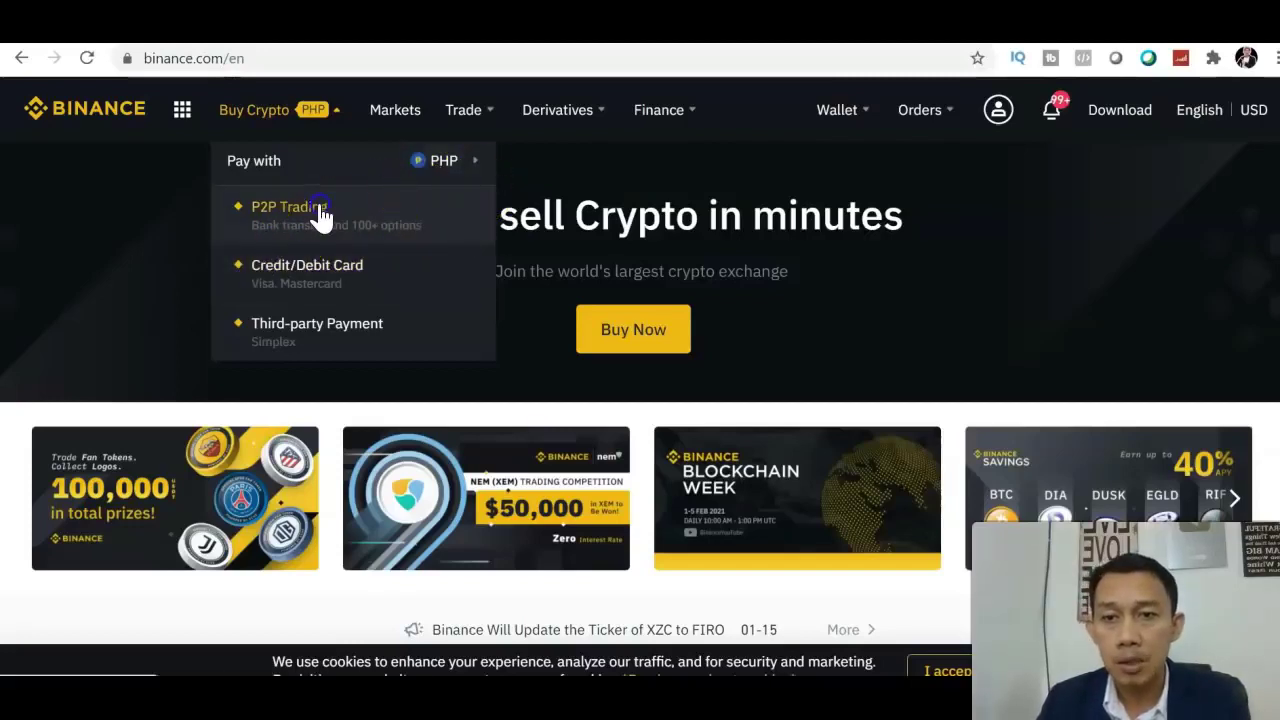
pyautogui.click(320, 216)
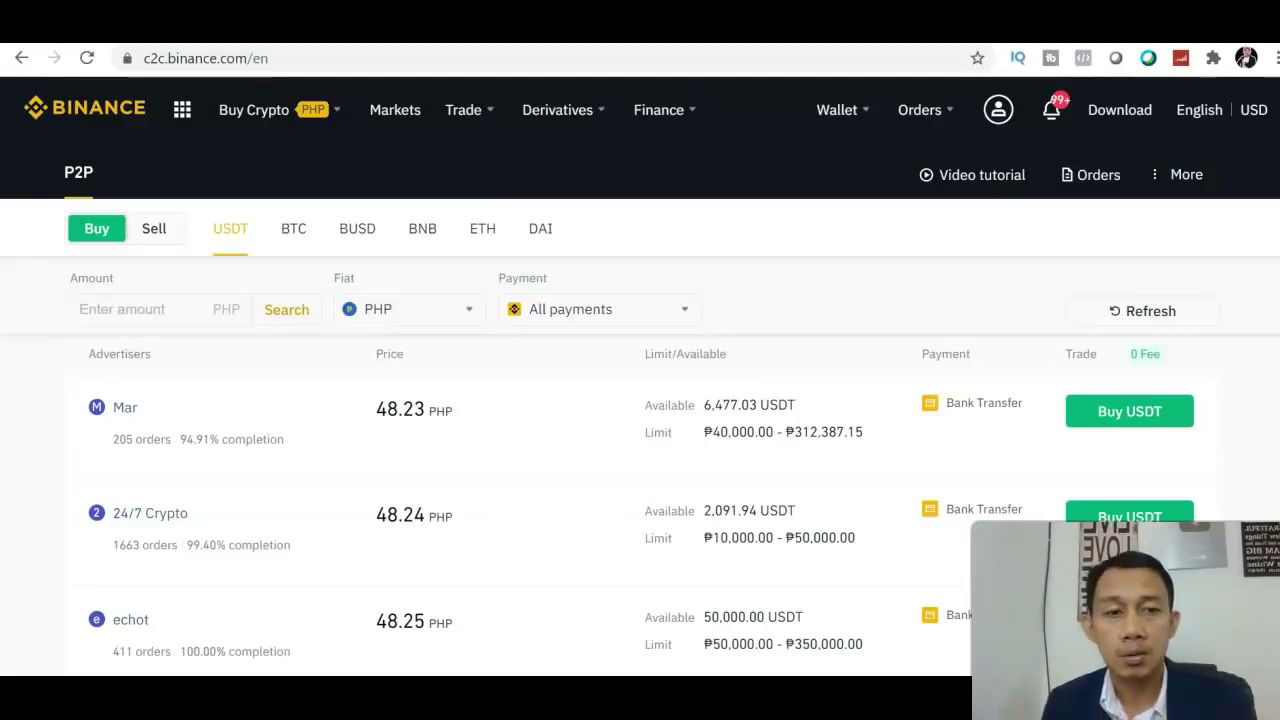
pyautogui.scroll(-3, 640, 400)
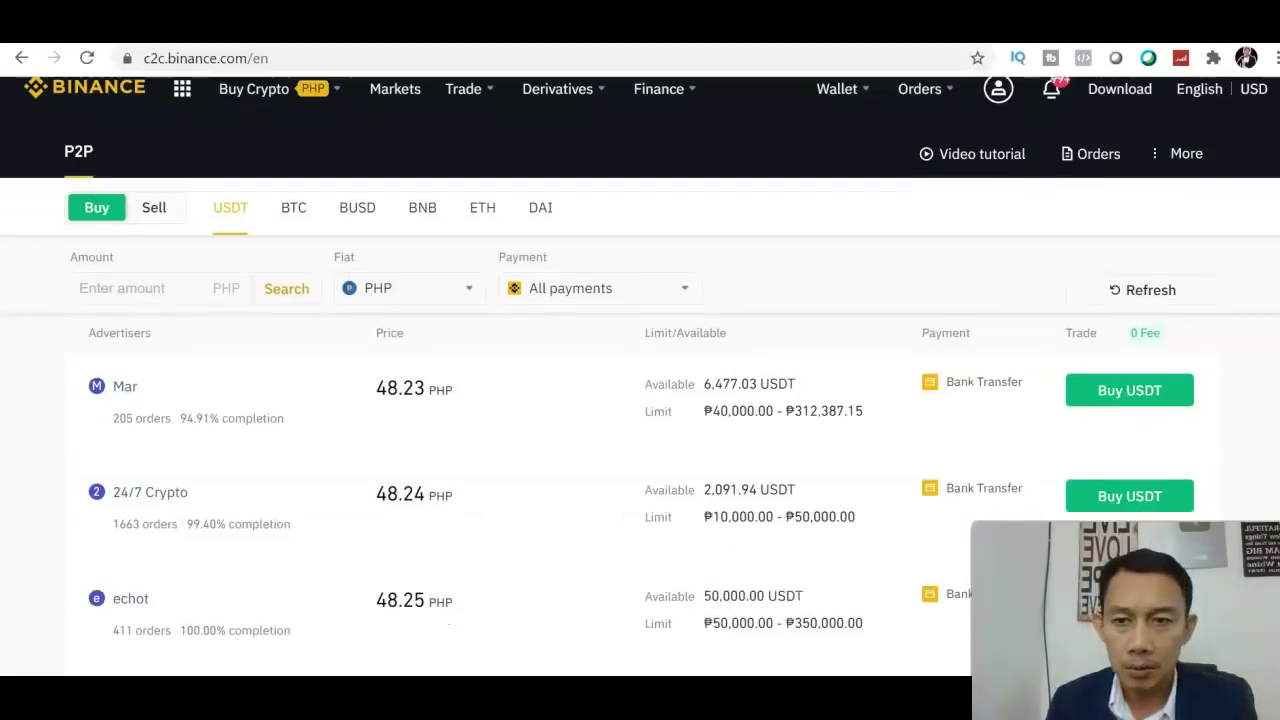
pyautogui.scroll(3, 640, 400)
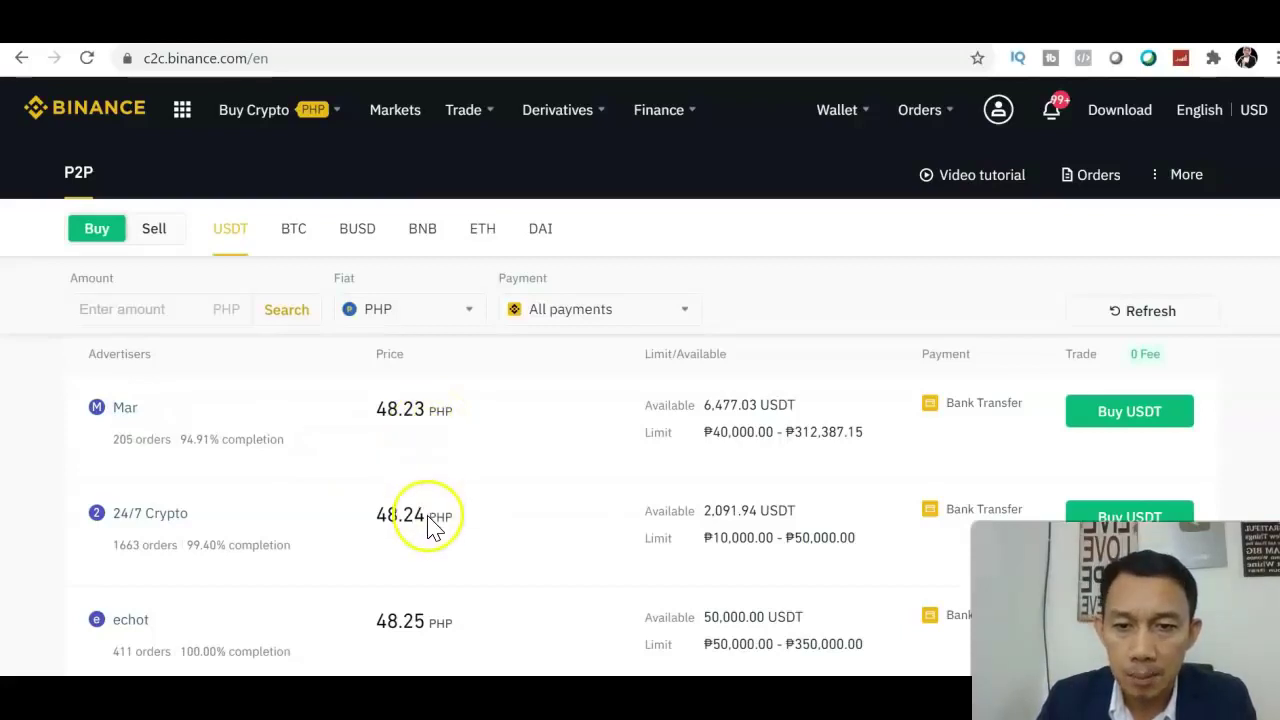
# Browse the USDT offers and select the one priced at 48.28 PHP.
pyautogui.scroll(-3, 640, 400)
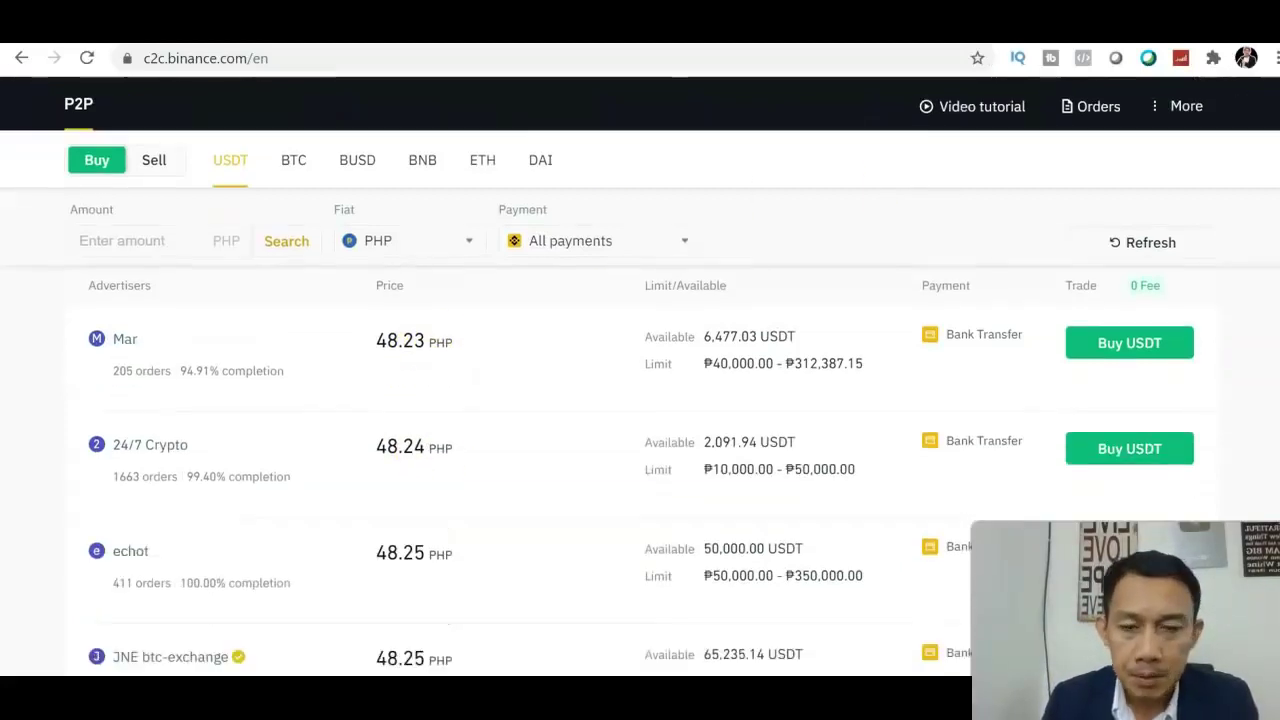
pyautogui.scroll(2, 640, 400)
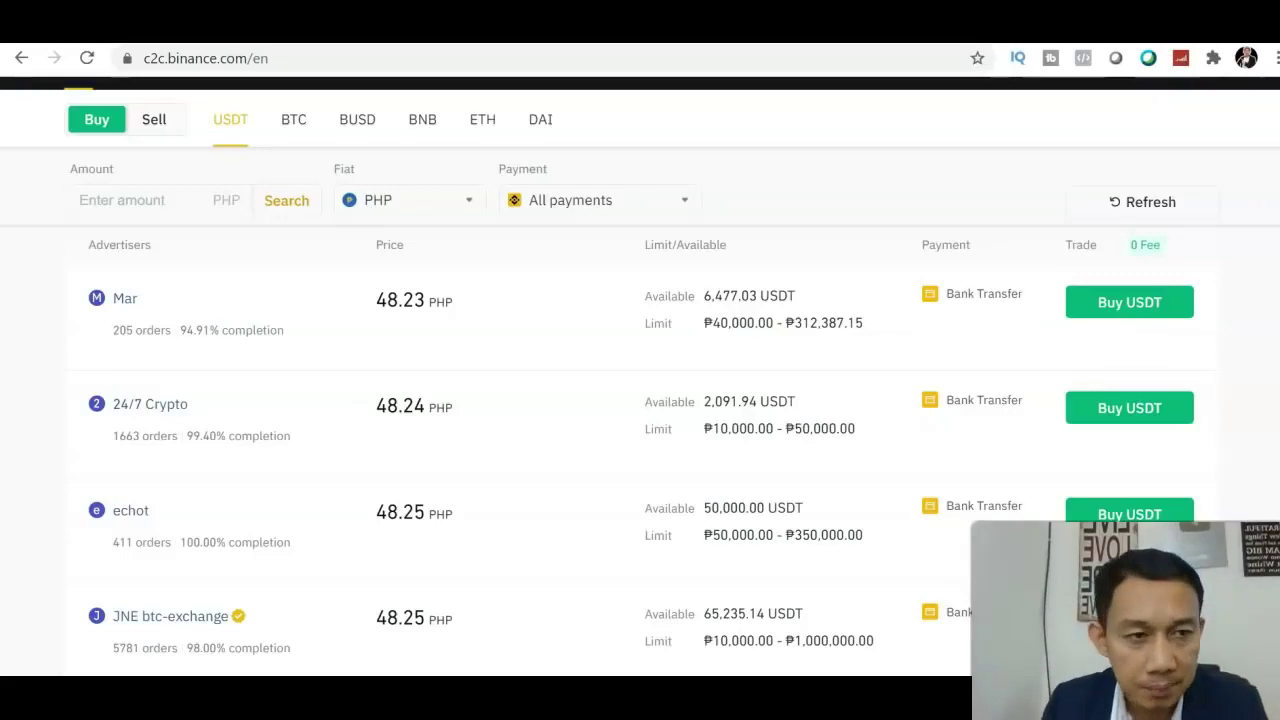
pyautogui.scroll(-2, 640, 400)
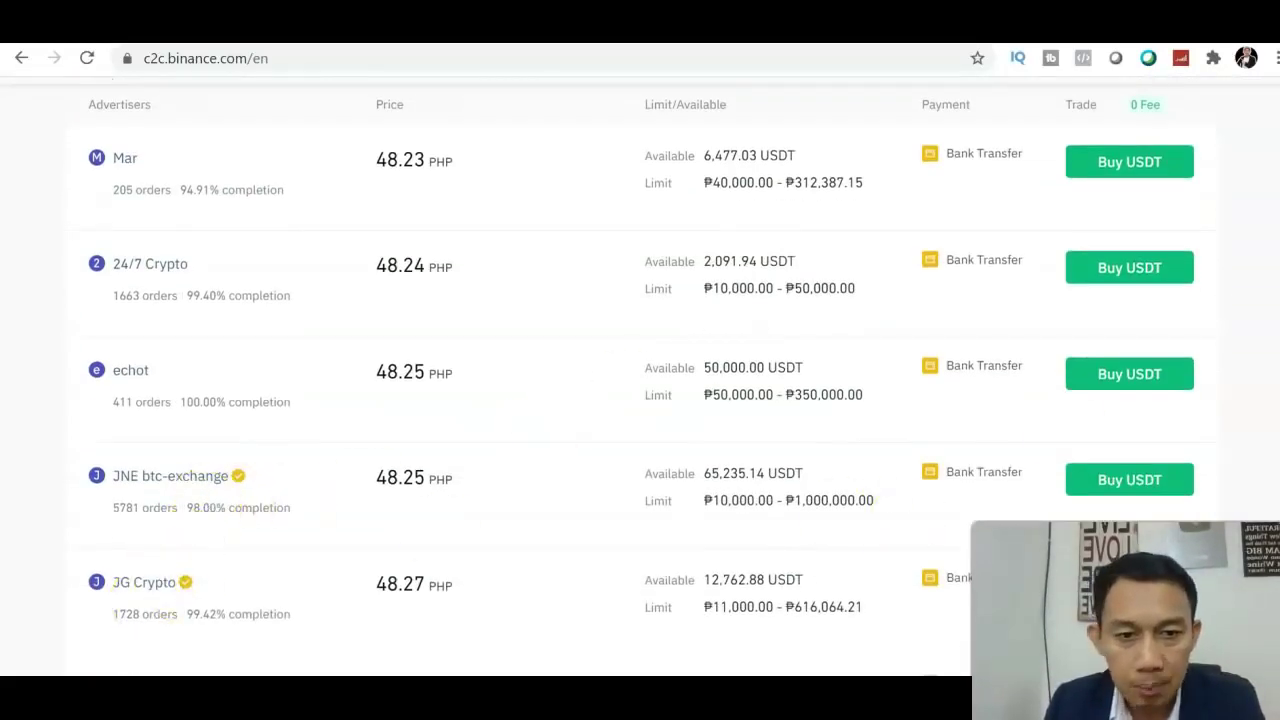
pyautogui.scroll(-1, 640, 400)
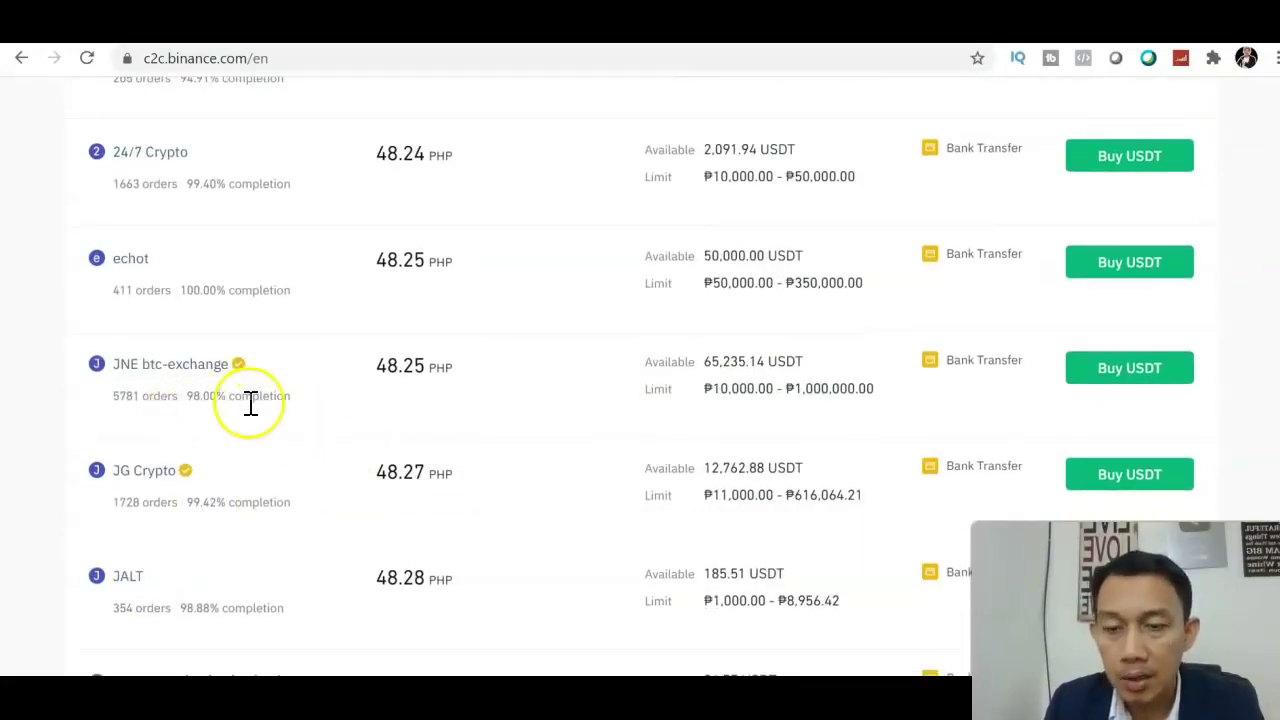
pyautogui.scroll(-4, 1125, 320)
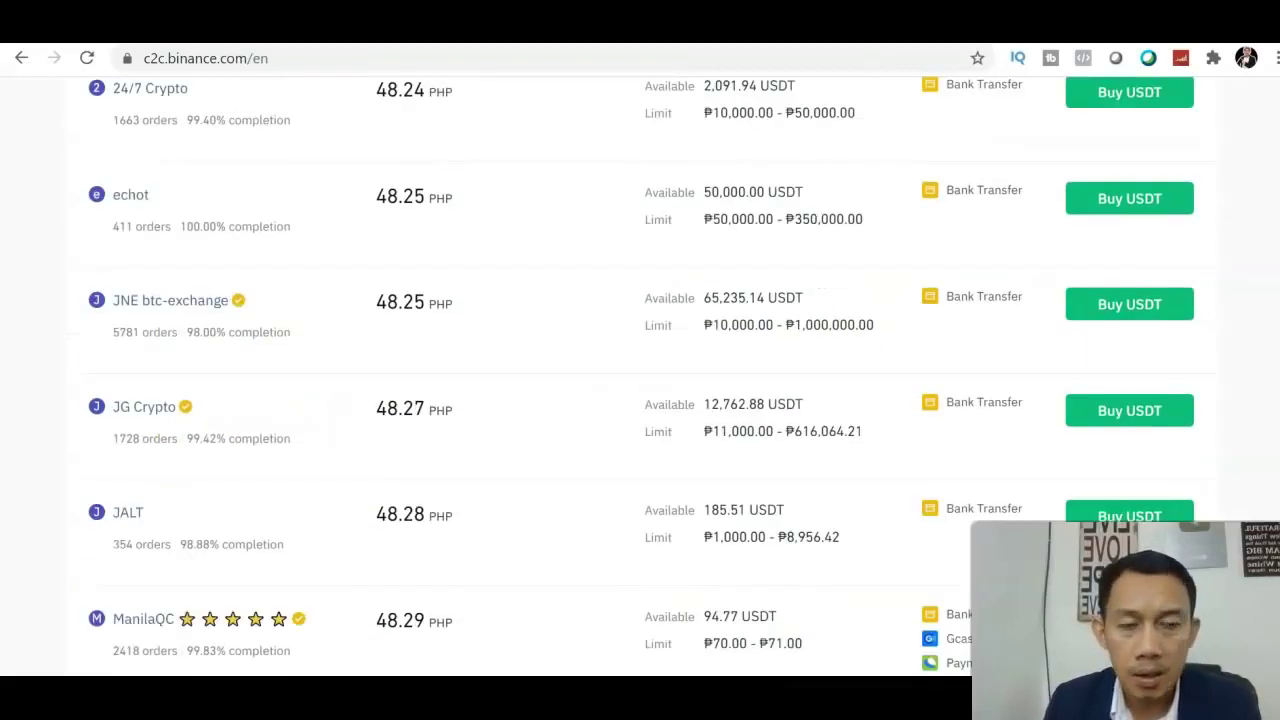
pyautogui.scroll(-2, 640, 375)
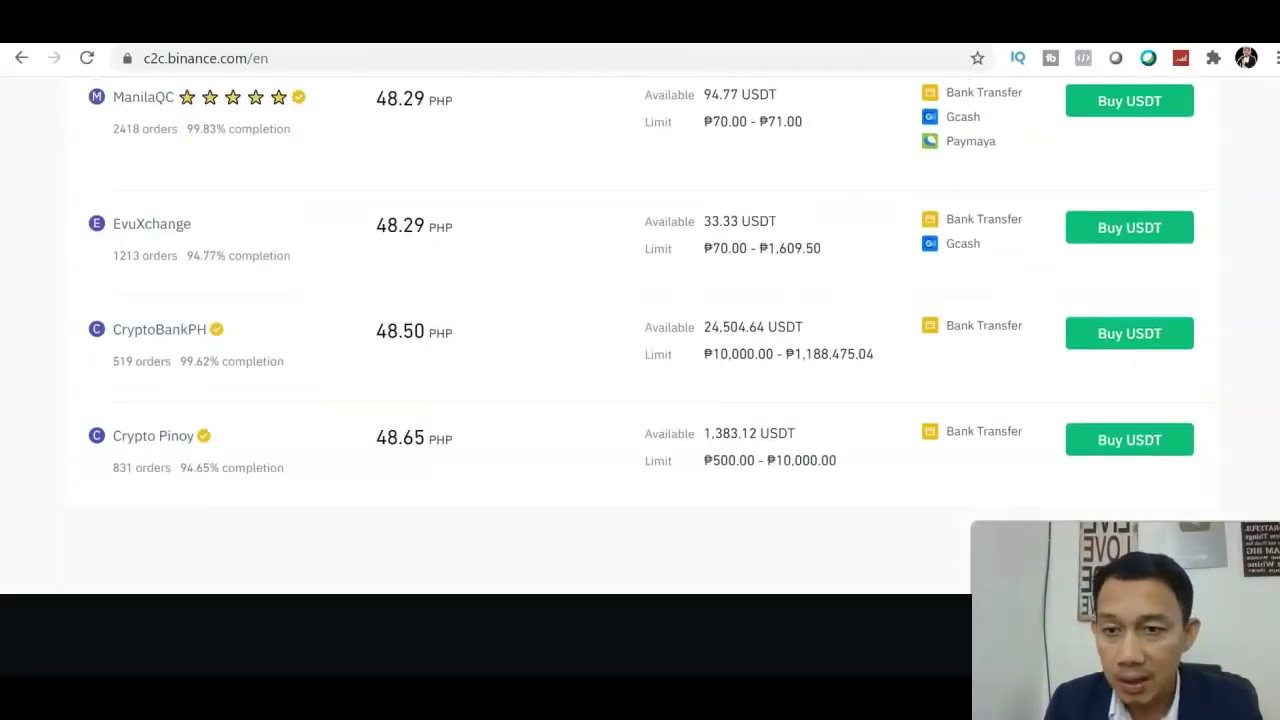
pyautogui.scroll(3, 640, 375)
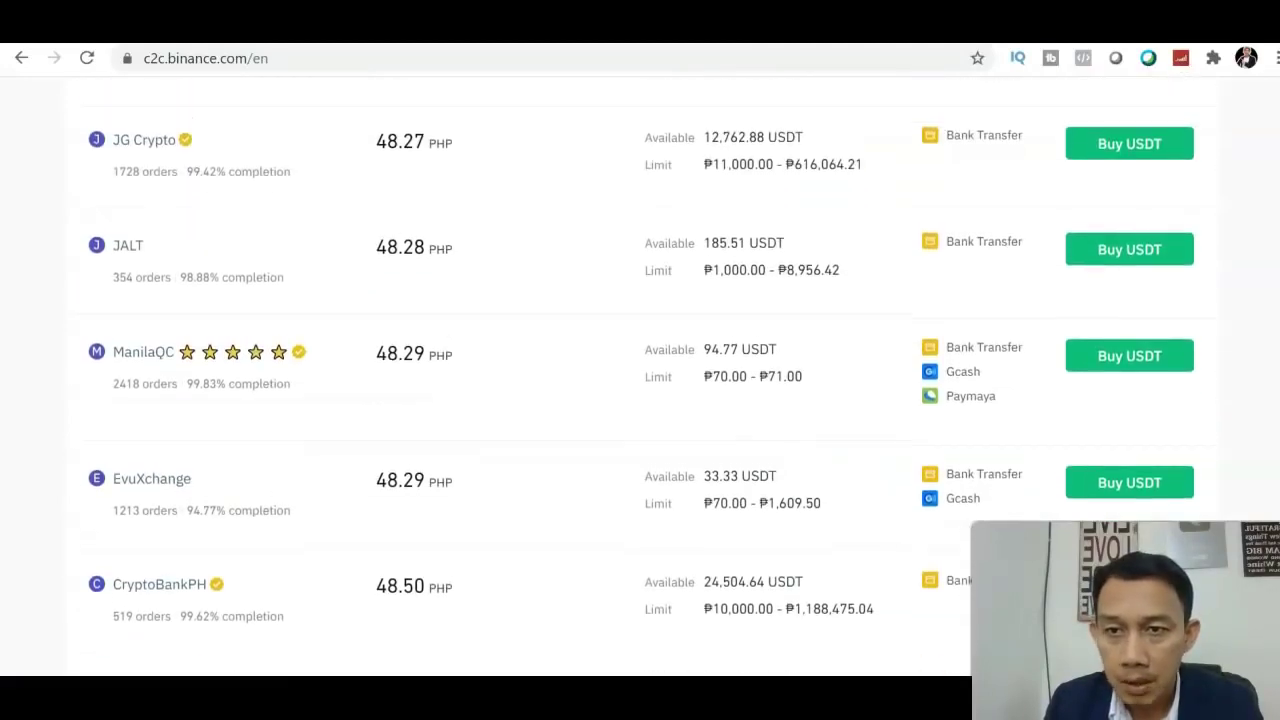
pyautogui.scroll(1, 640, 375)
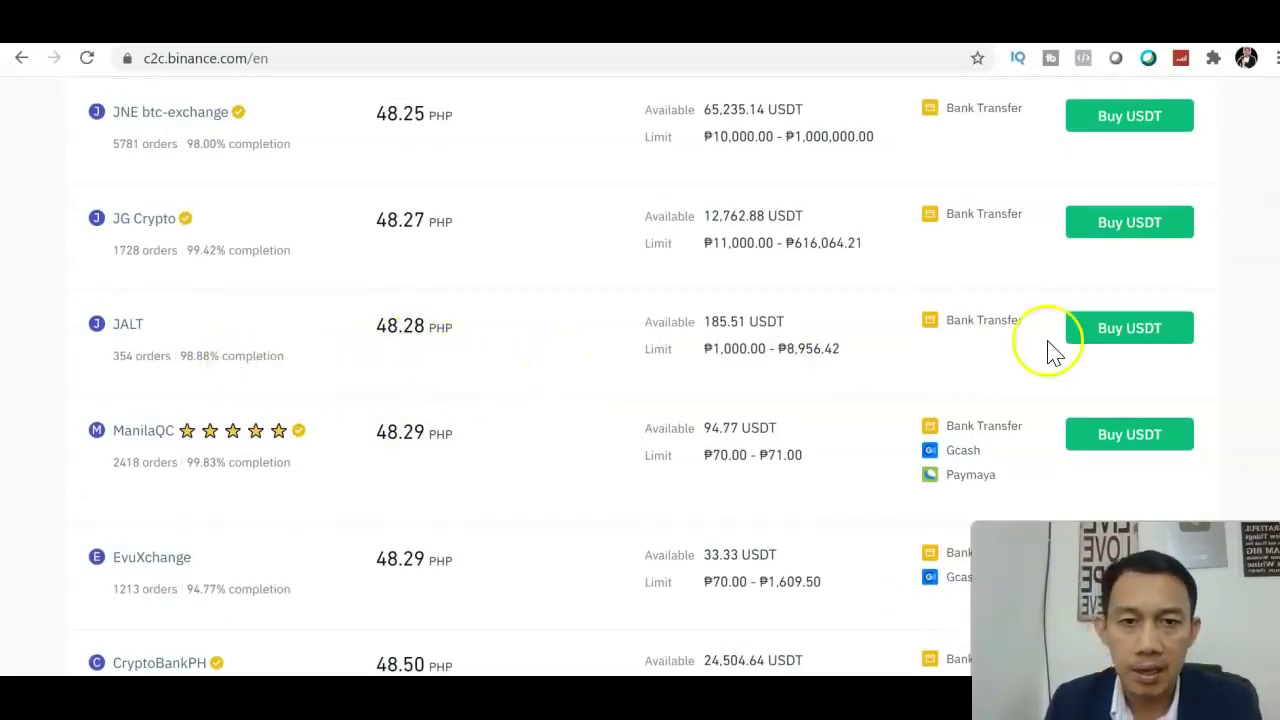
pyautogui.scroll(1, 640, 360)
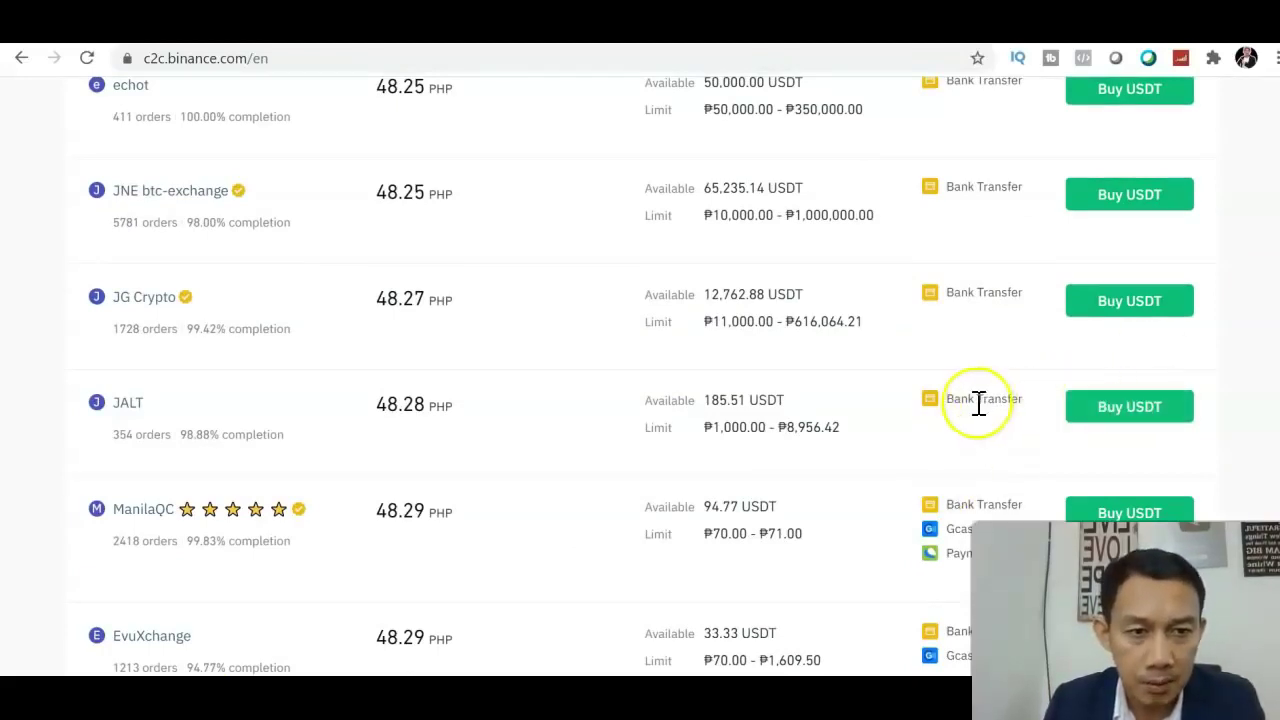
pyautogui.click(1090, 412)
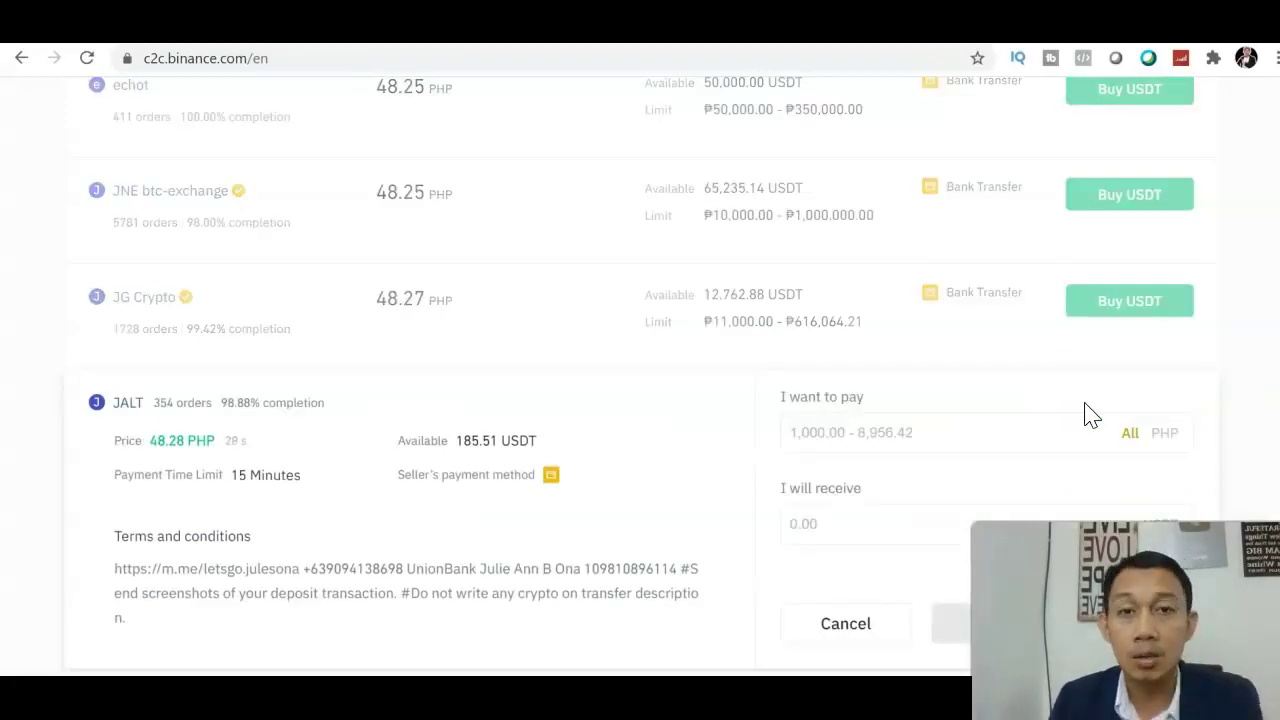
# Pay 1000 PHP for 20.71 USDT and place the buy order.
pyautogui.scroll(-3, 640, 380)
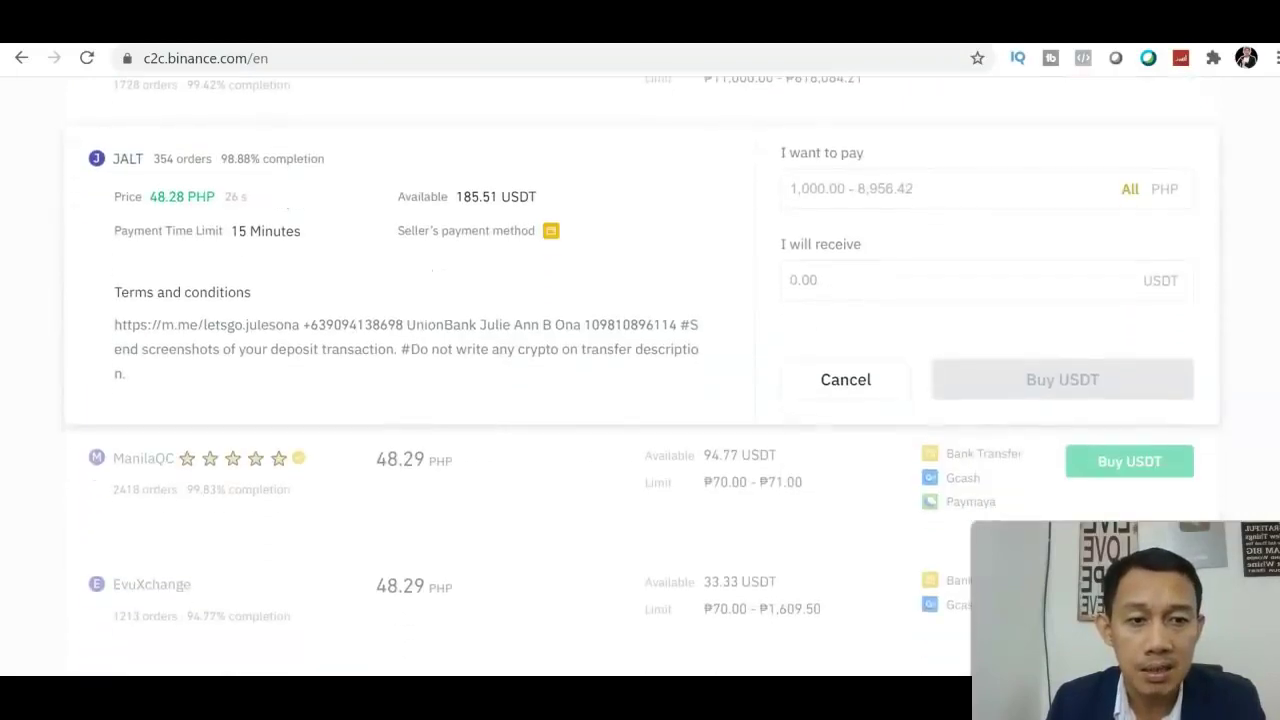
pyautogui.scroll(1, 1137, 357)
pyautogui.click(943, 240)
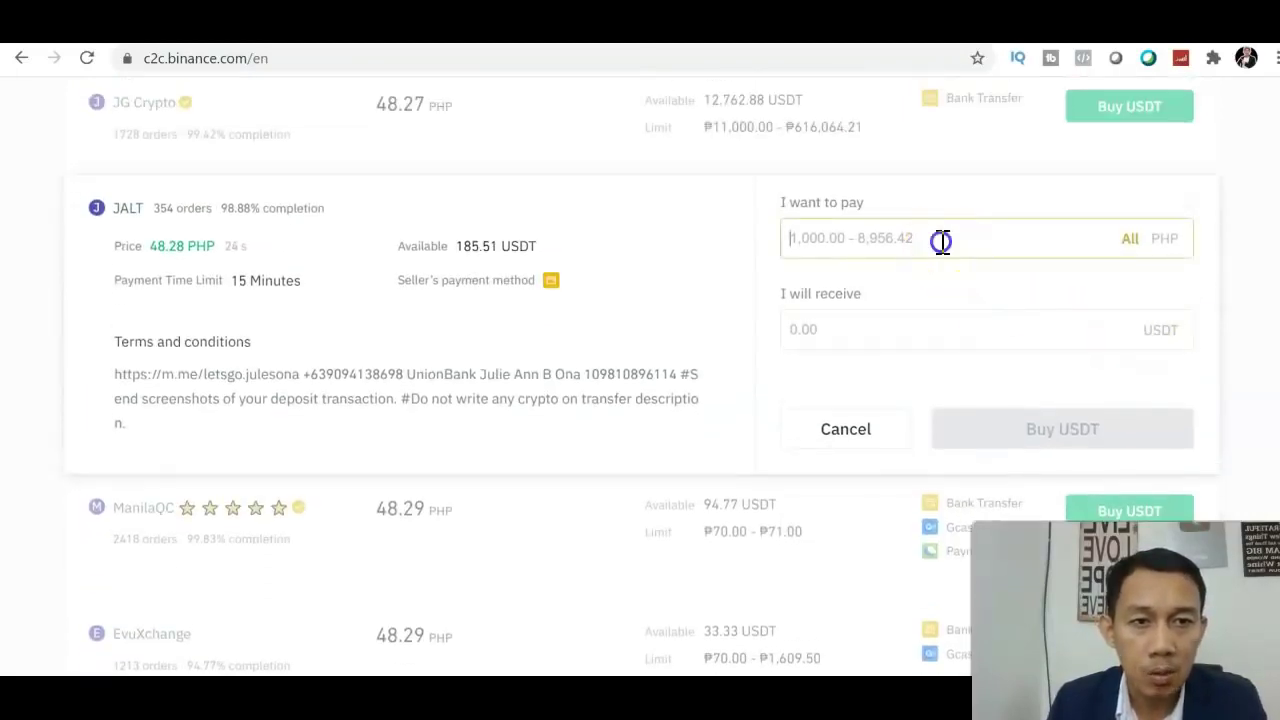
pyautogui.write('1000')
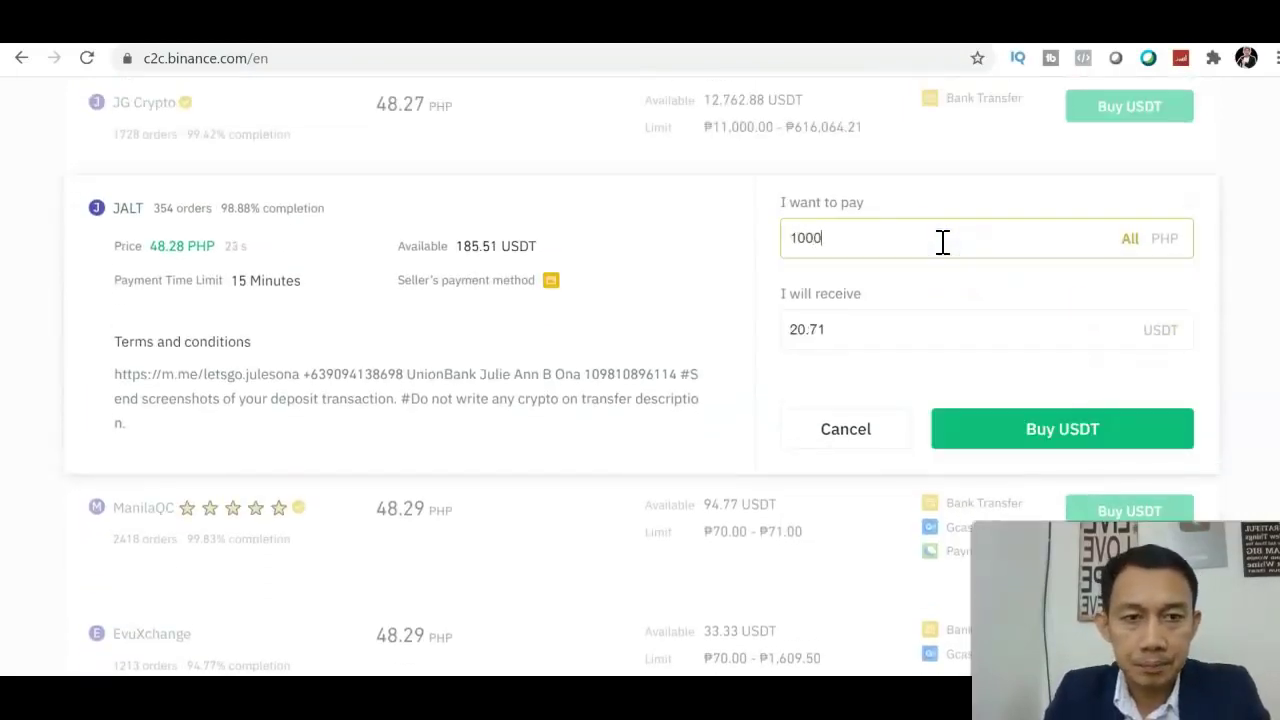
pyautogui.click(972, 425)
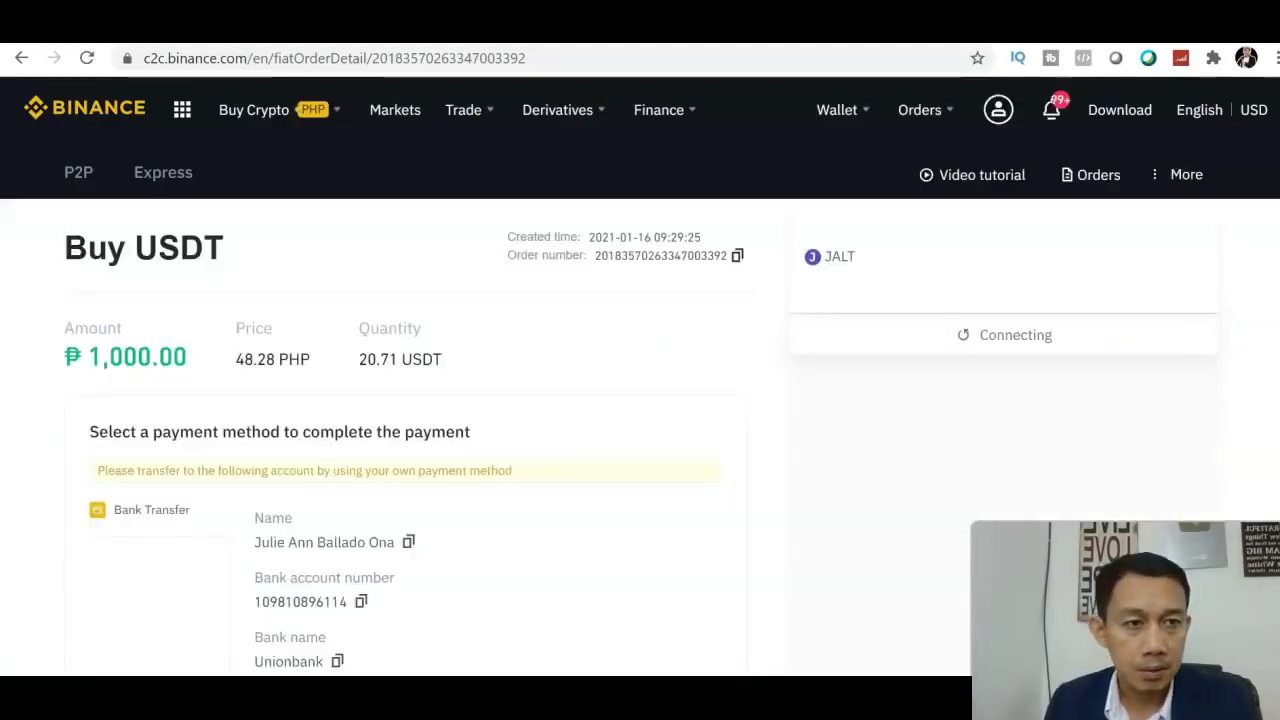
# Collapse the yellow third-party bank warning and review the seller's UnionBank transfer details.
pyautogui.scroll(-2, 640, 400)
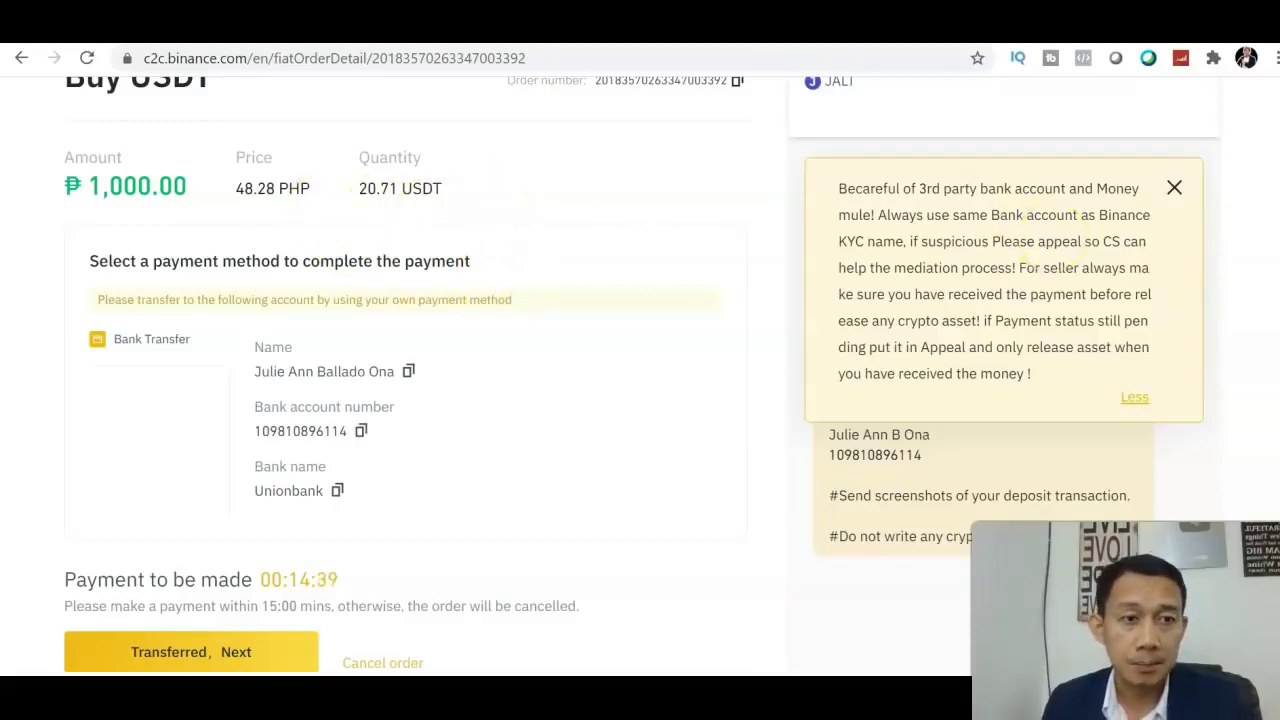
pyautogui.scroll(-1, 1073, 238)
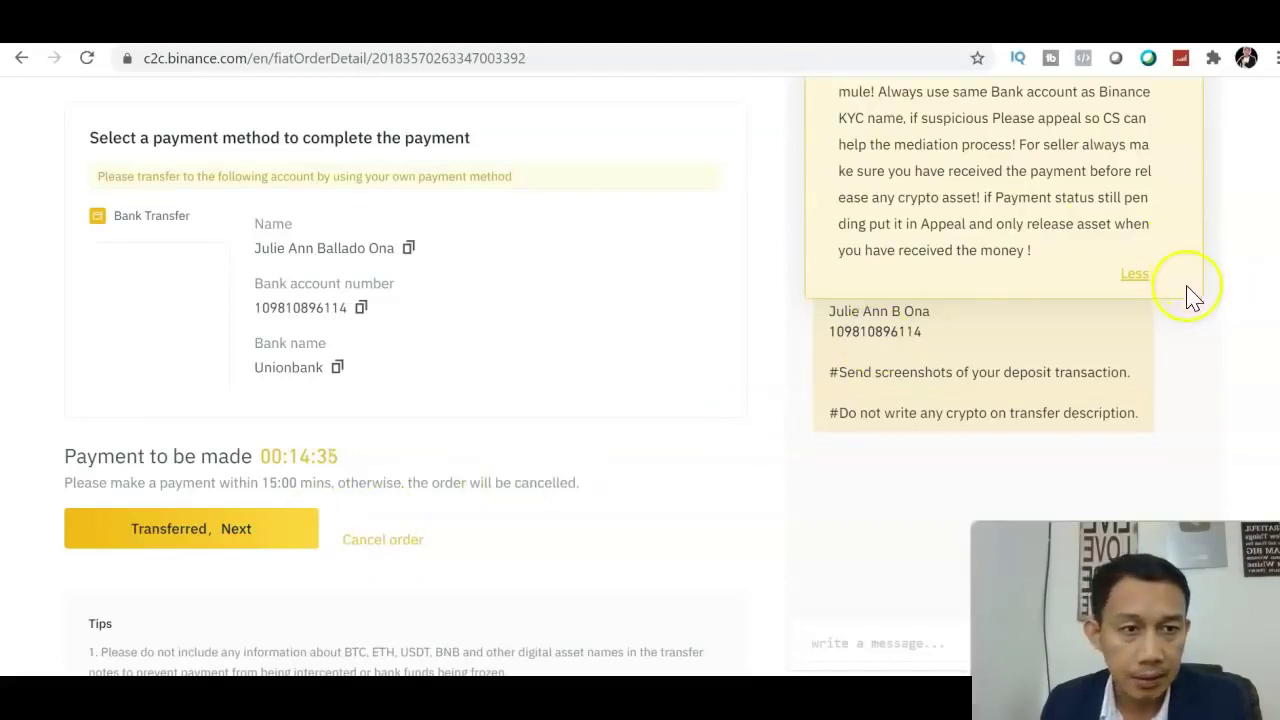
pyautogui.click(1136, 278)
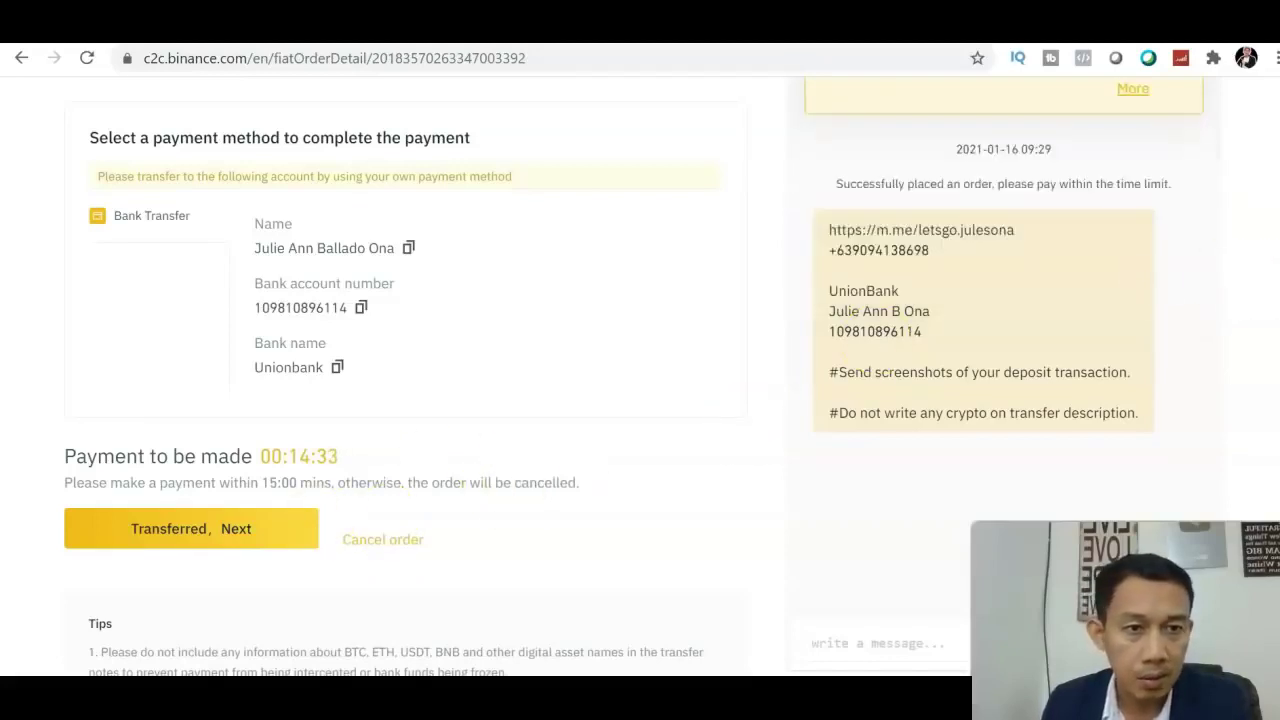
pyautogui.scroll(1, 640, 374)
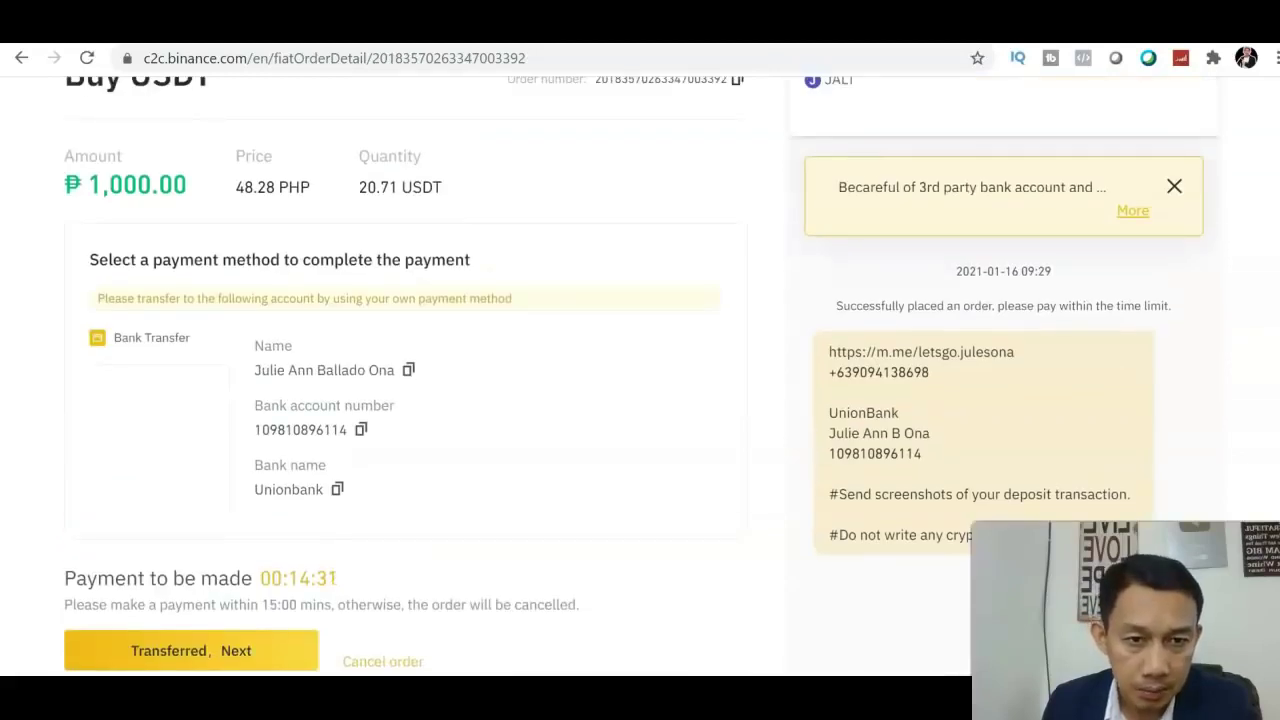
pyautogui.scroll(-1, 640, 374)
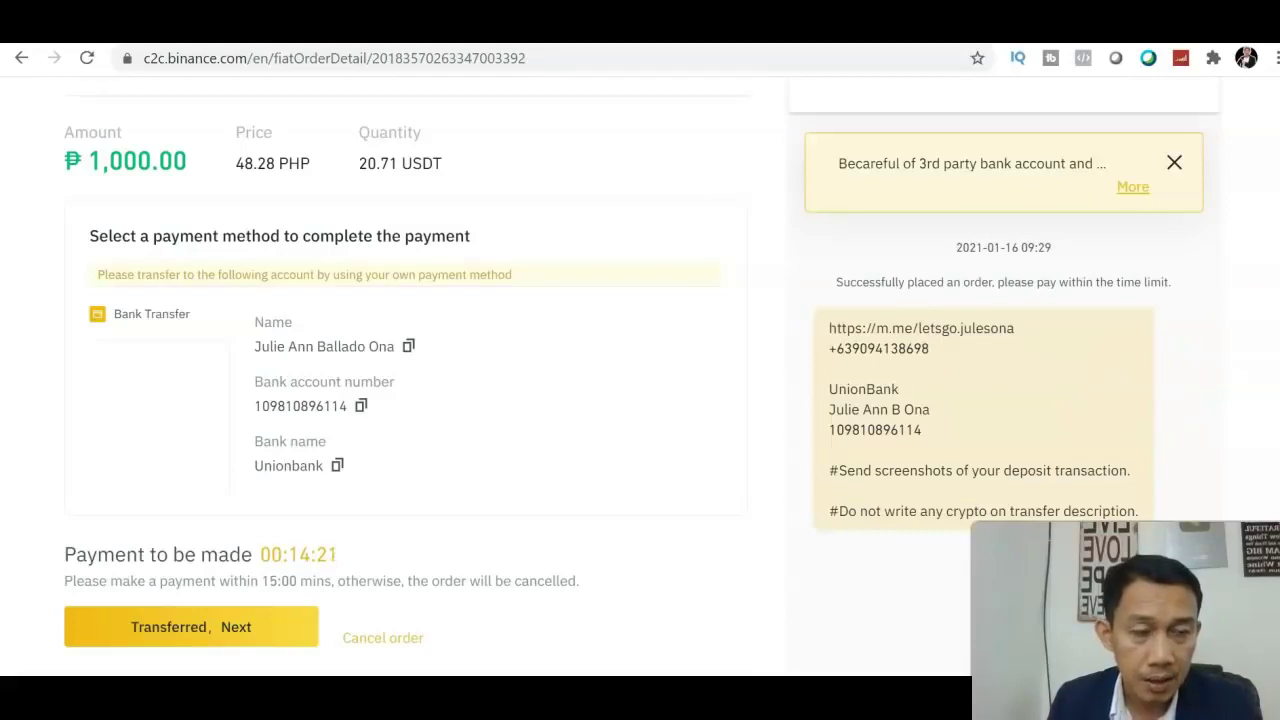
pyautogui.scroll(-1, 829, 430)
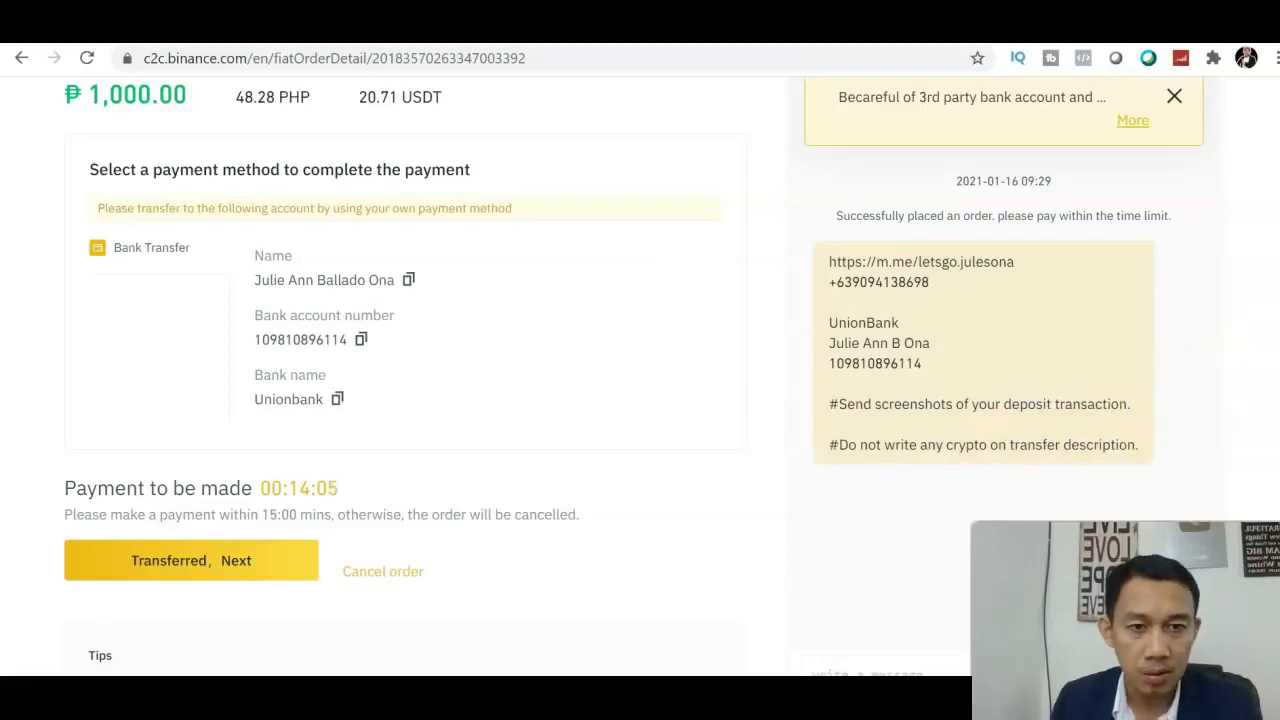
pyautogui.scroll(-2, 640, 380)
pyautogui.scroll(3, 640, 380)
pyautogui.scroll(-2, 640, 380)
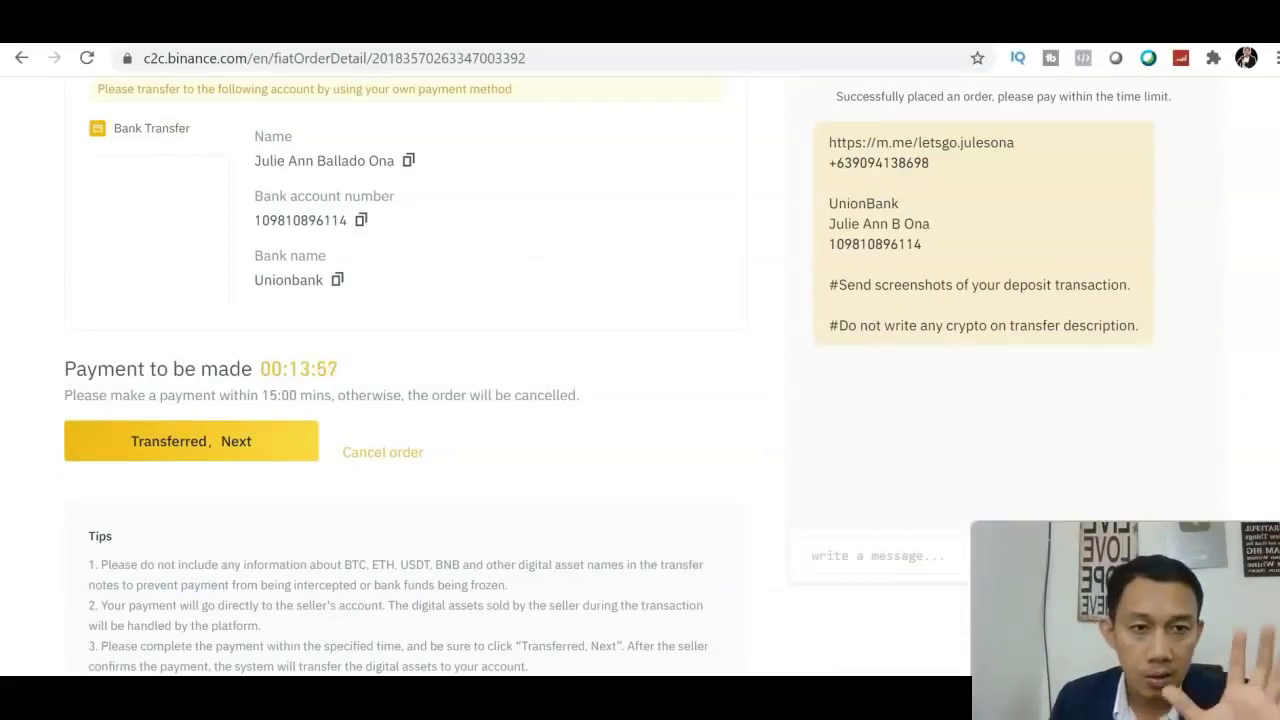
# Mark the USDT buy order's bank payment as transferred to bring up the payment confirmation.
pyautogui.click(594, 516)
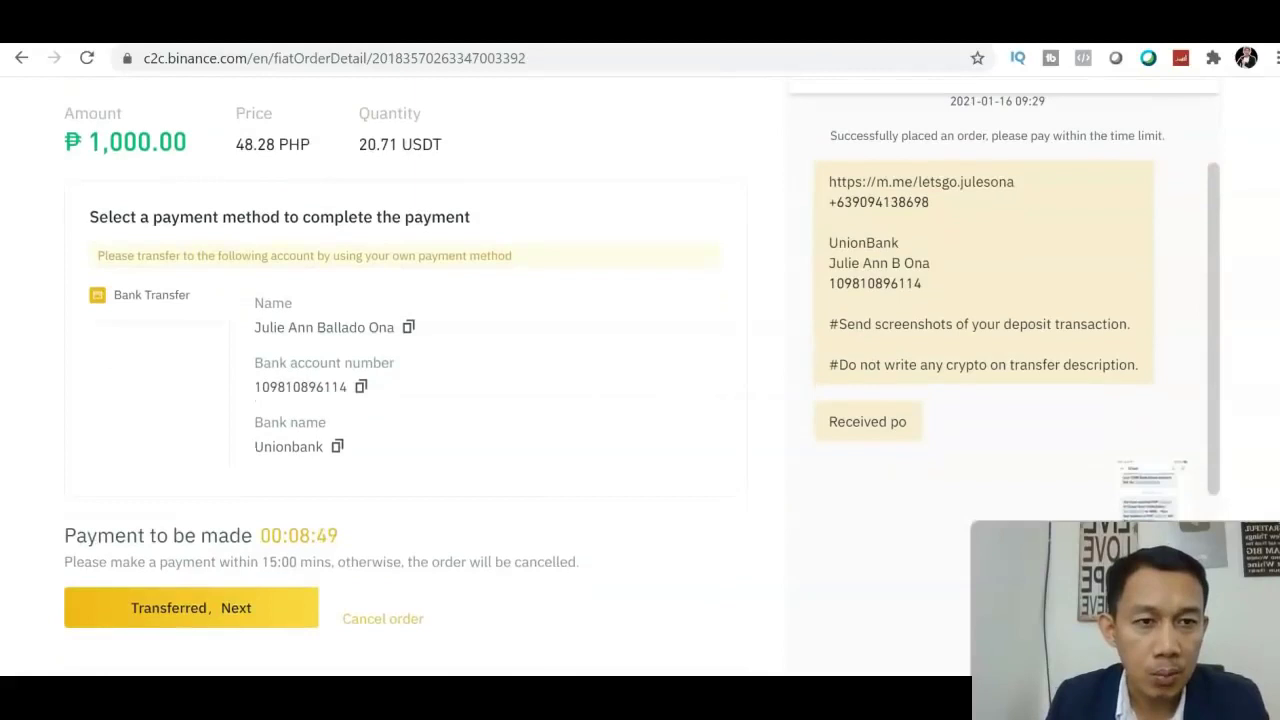
pyautogui.scroll(-2, 640, 400)
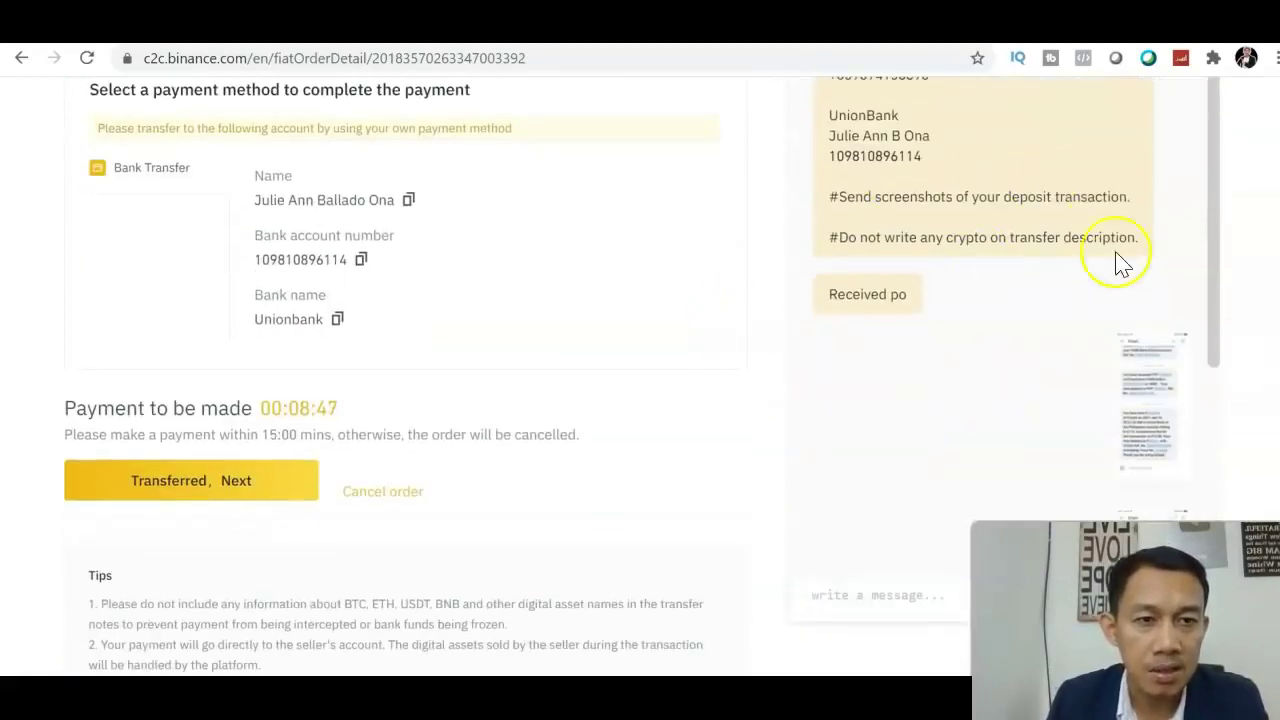
pyautogui.moveTo(1213, 318); pyautogui.dragTo(1205, 461)
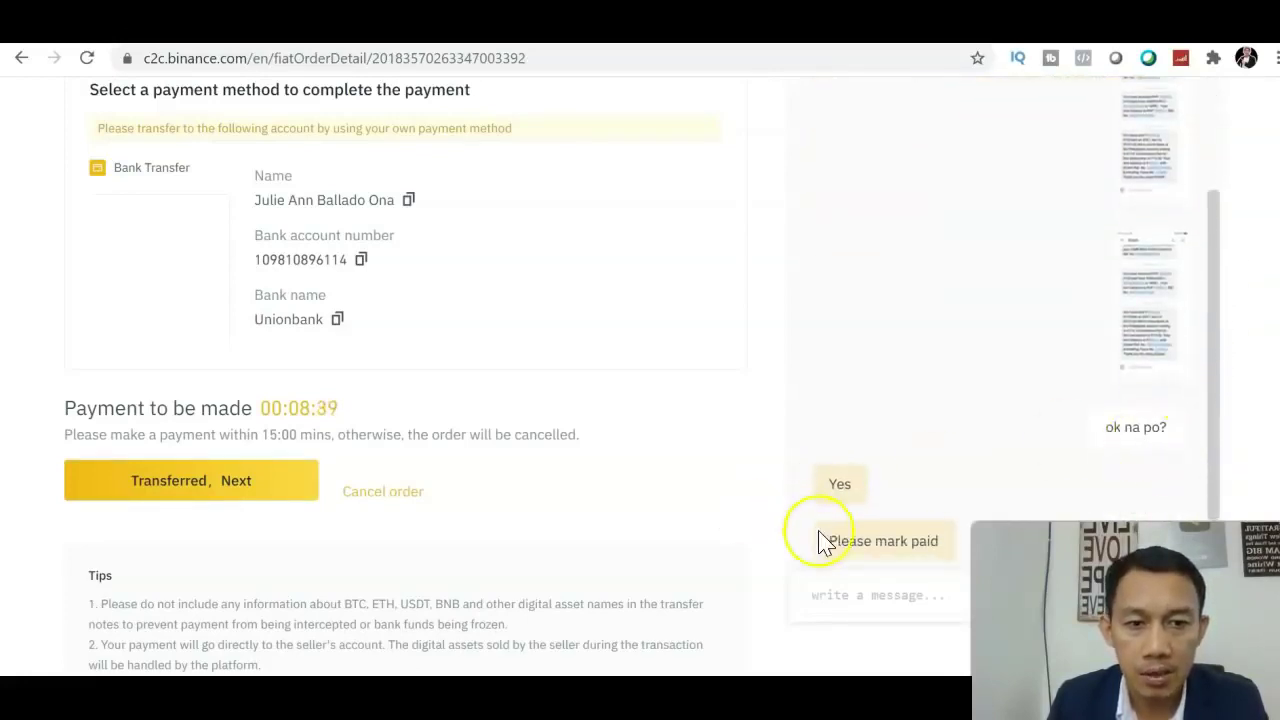
pyautogui.scroll(3, 1240, 372)
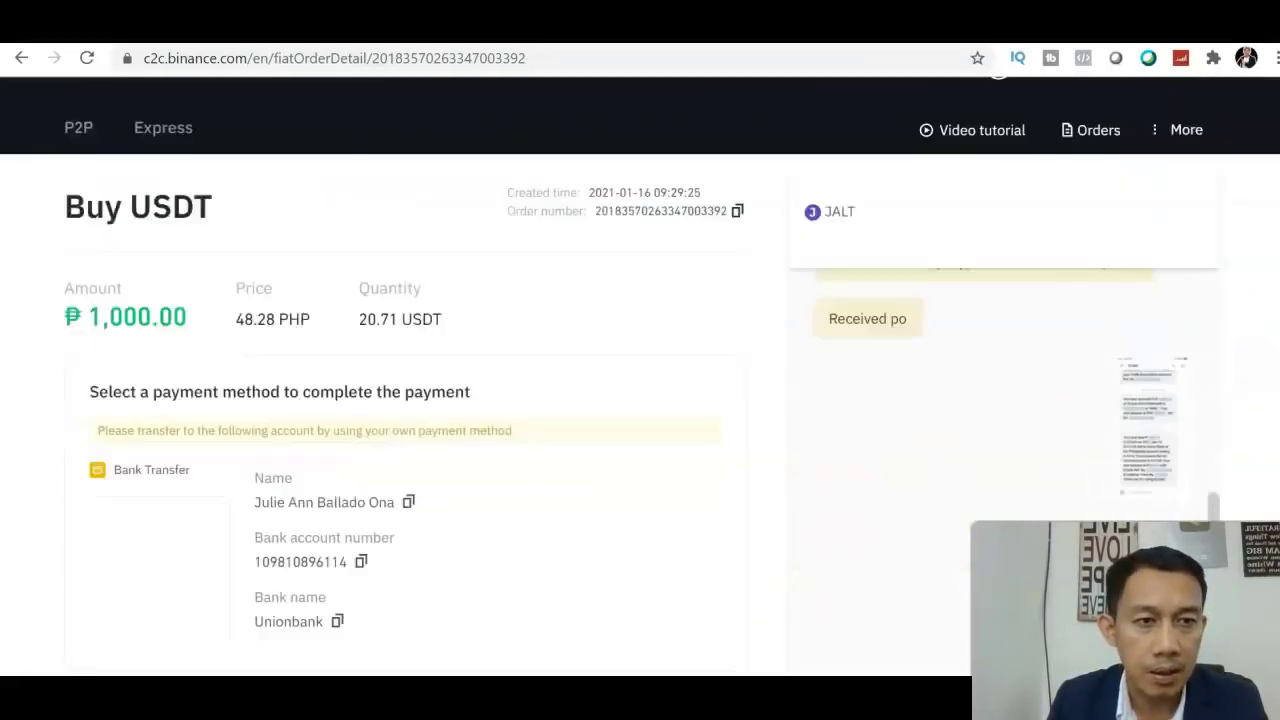
pyautogui.scroll(-2, 1240, 372)
pyautogui.scroll(-3, 642, 369)
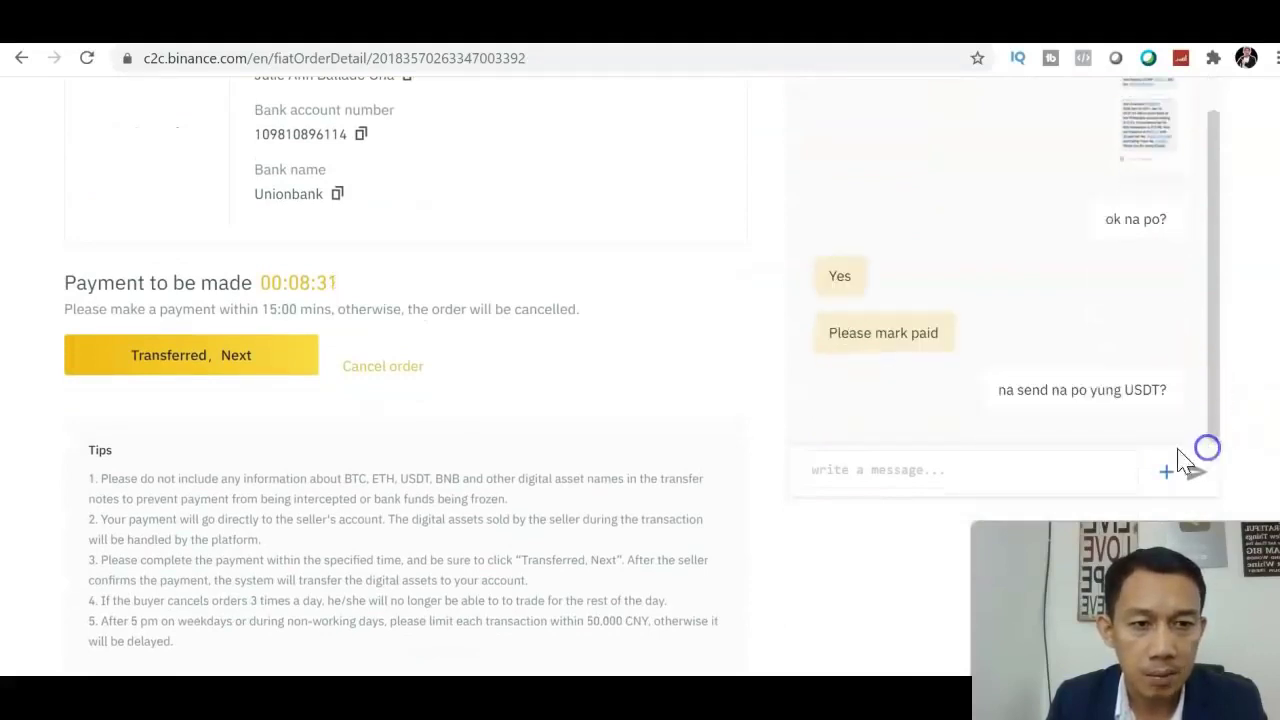
pyautogui.click(250, 358)
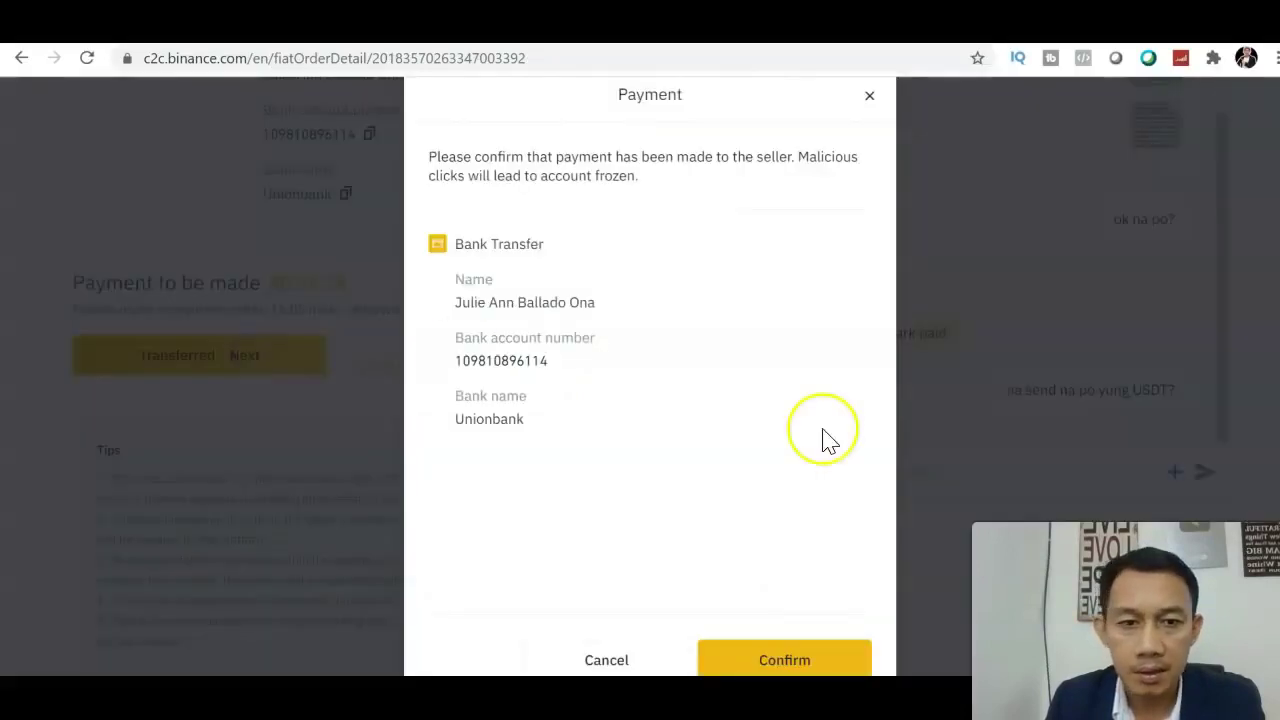
# Confirm the seller was paid and wait for the 20.71 USDT order to show completed.
pyautogui.click(810, 662)
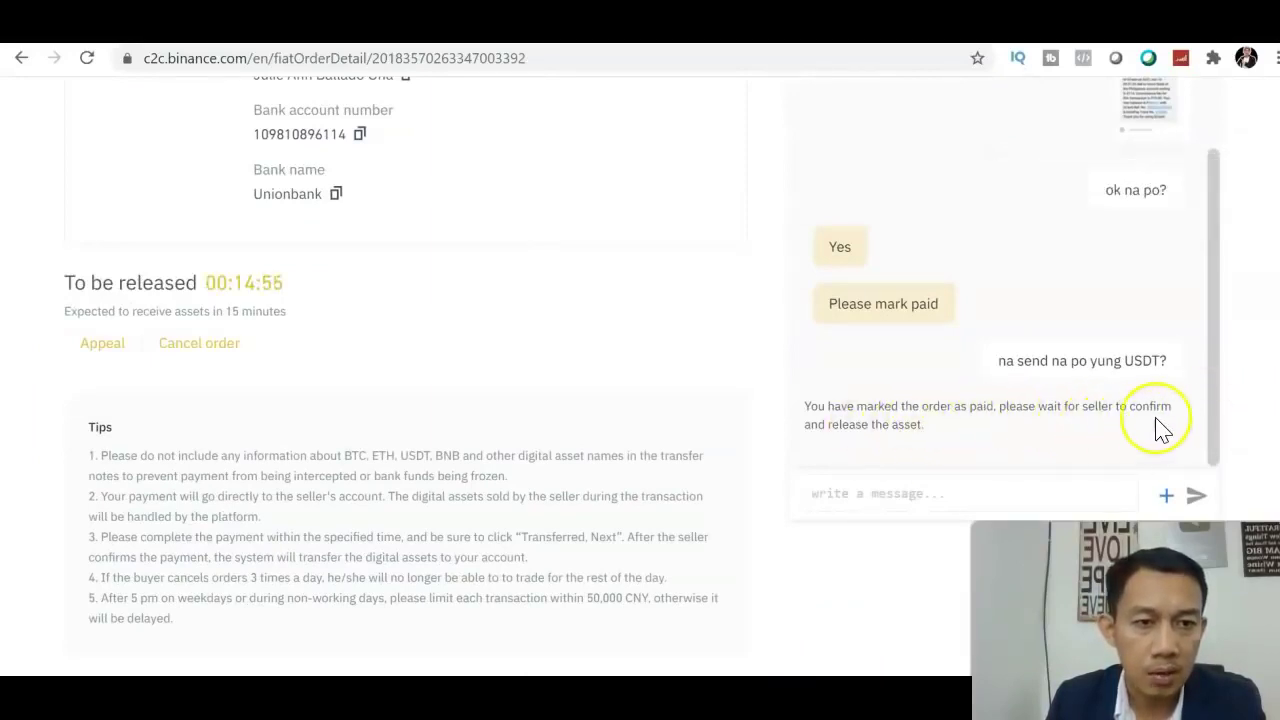
pyautogui.moveTo(1210, 443); pyautogui.dragTo(1217, 243)
pyautogui.scroll(10, 1000, 300)
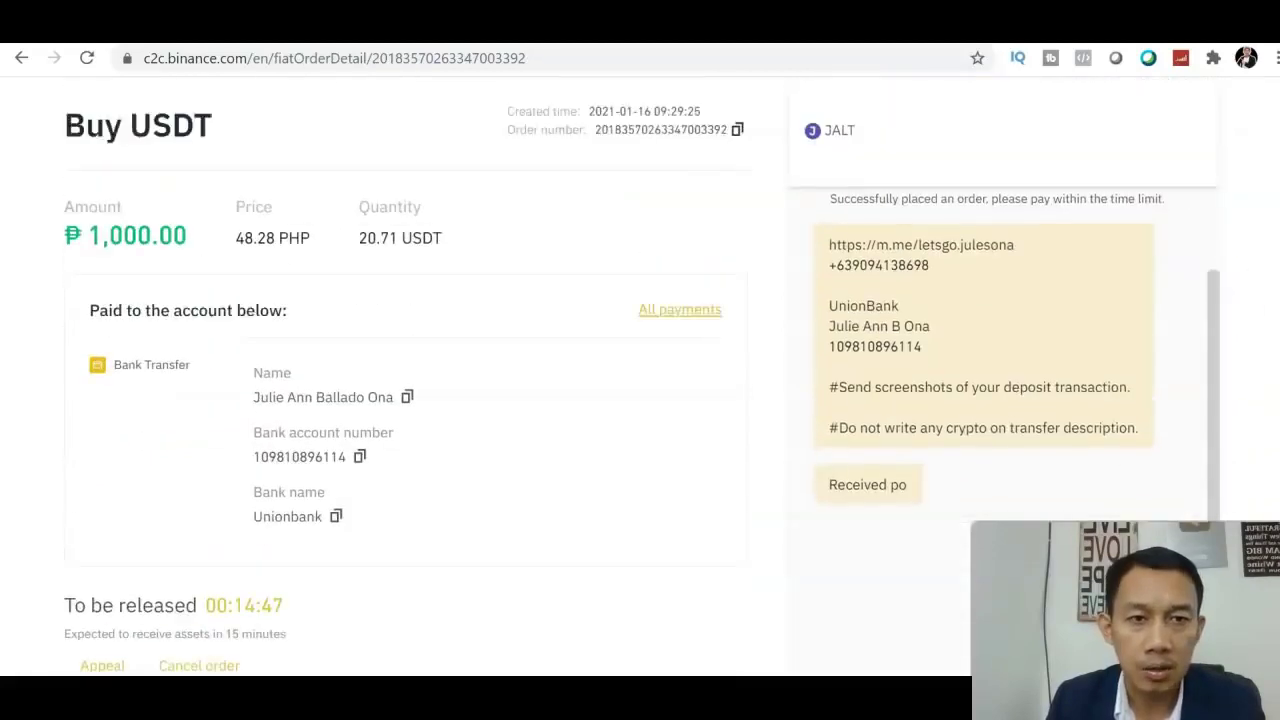
pyautogui.scroll(-1, 640, 350)
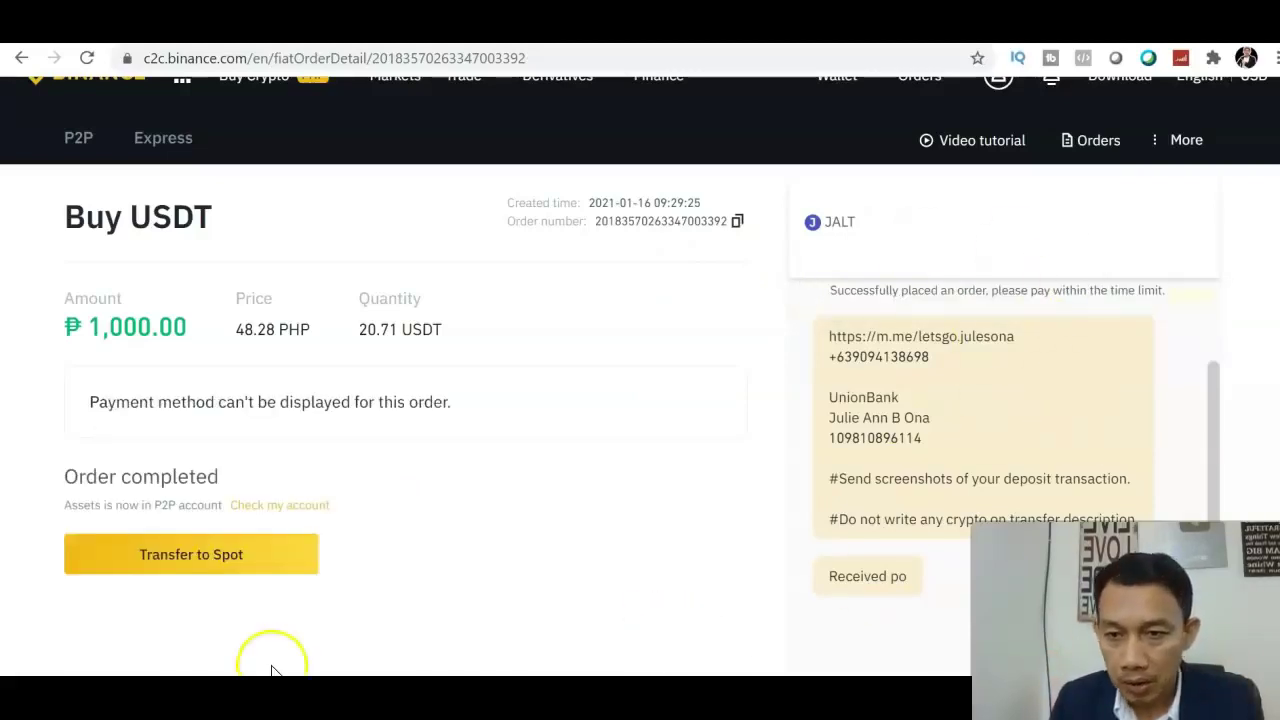
# Go to the P2P wallet and reveal its balance of 20.71 USDT available.
pyautogui.click(198, 566)
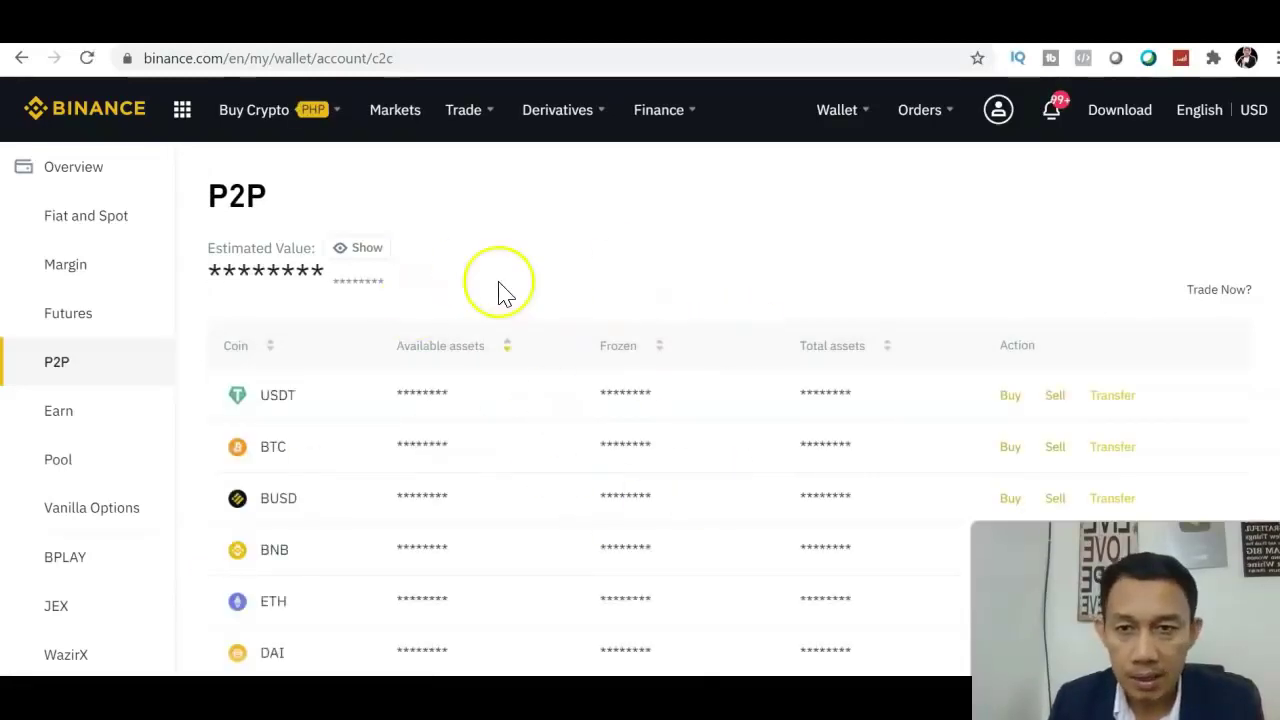
pyautogui.click(358, 252)
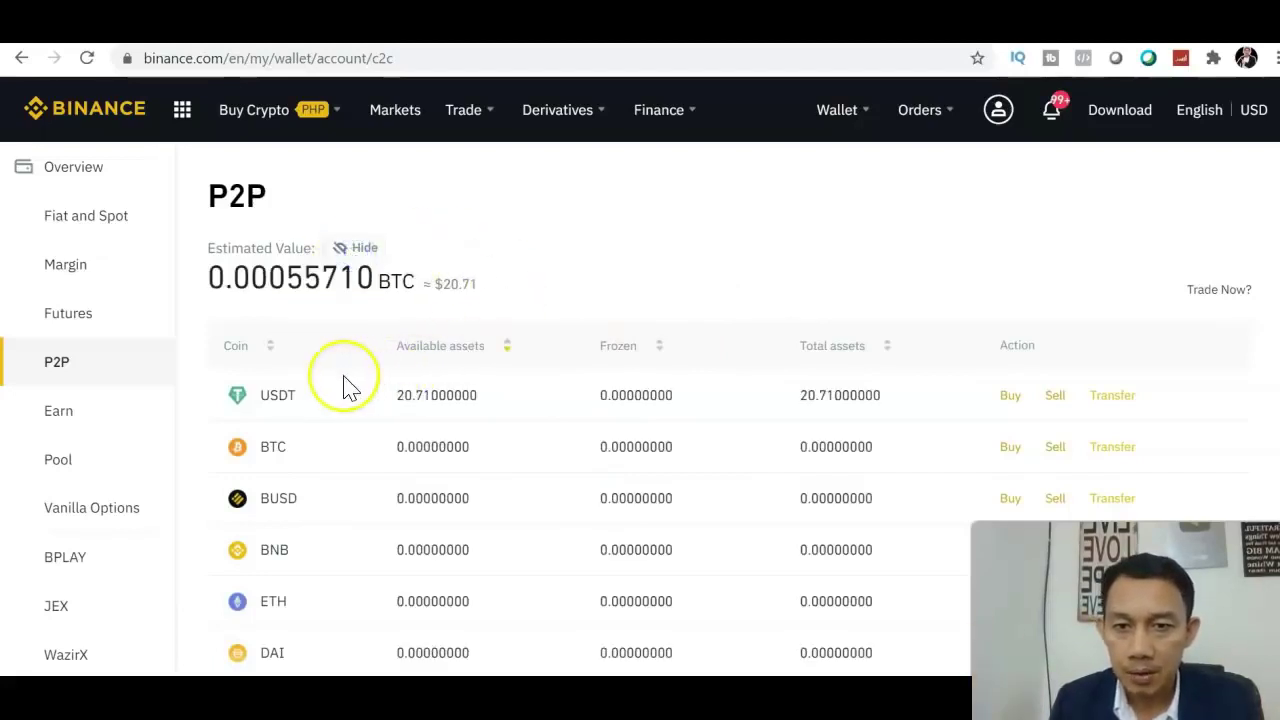
pyautogui.scroll(-1, 1265, 235)
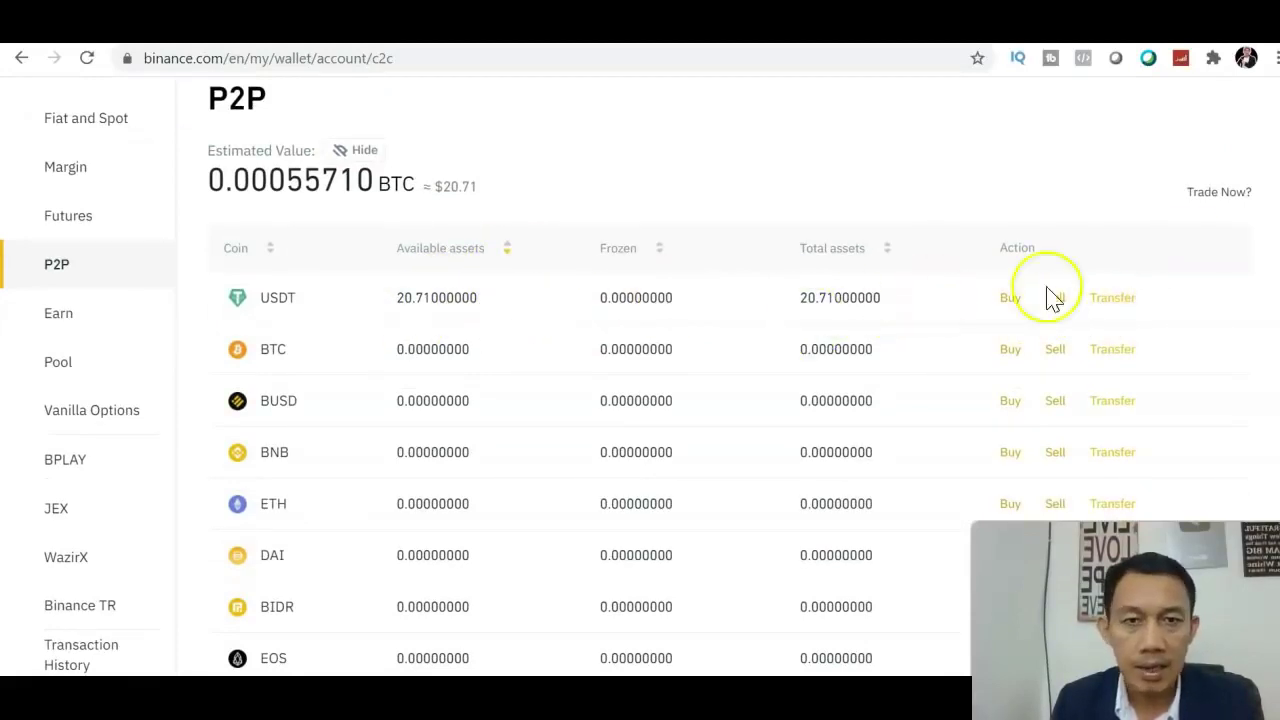
# Transfer the maximum 20.71 USDT from P2P to the Spot Wallet, then view P2P USDT offers.
pyautogui.click(1114, 298)
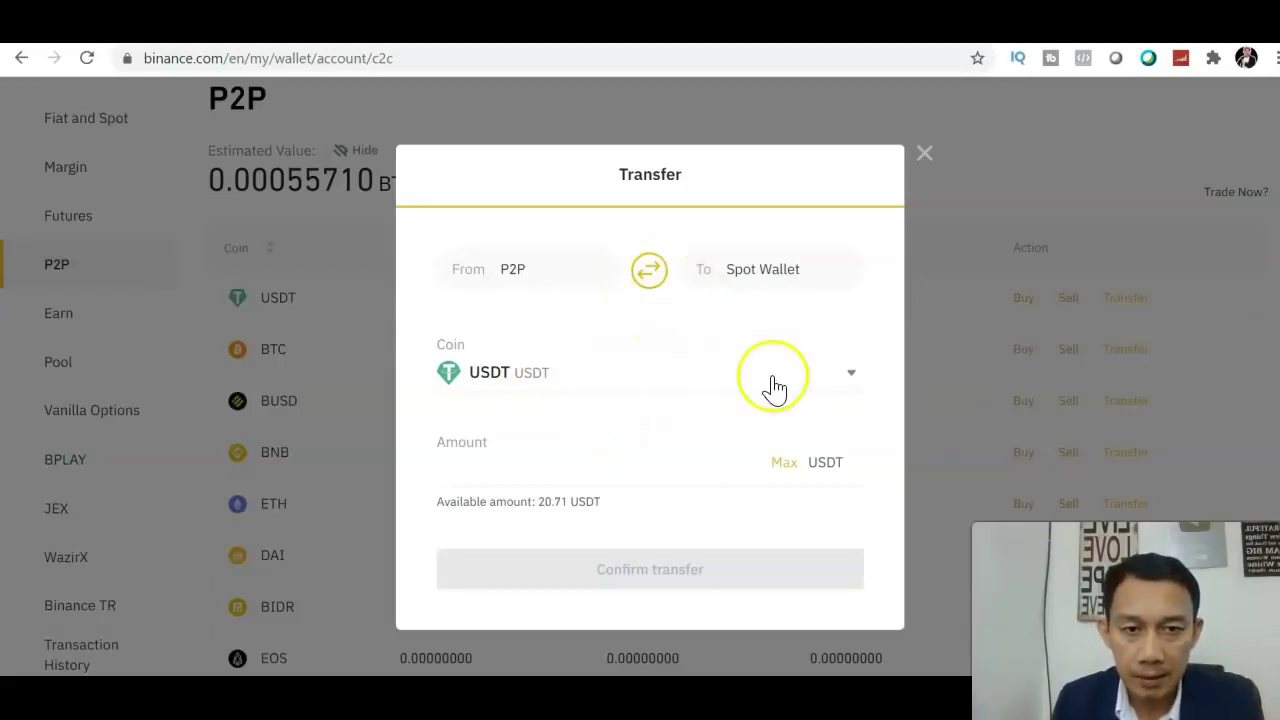
pyautogui.click(717, 377)
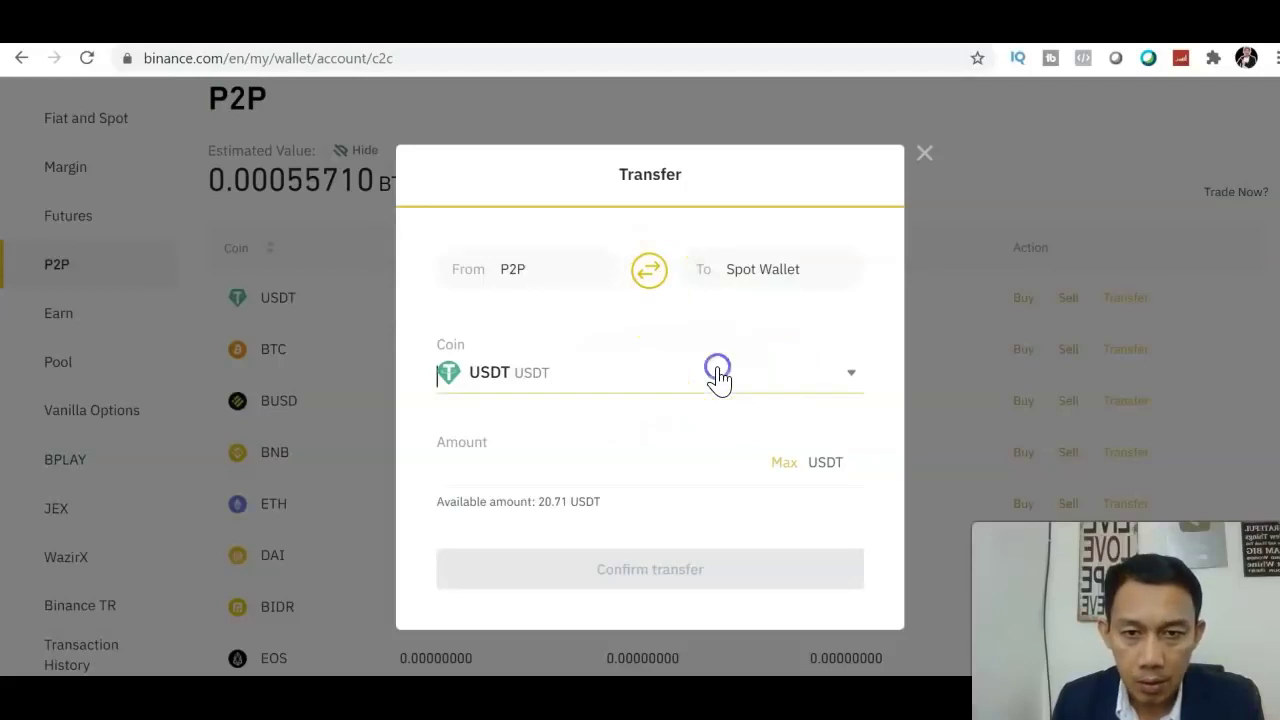
pyautogui.click(860, 356)
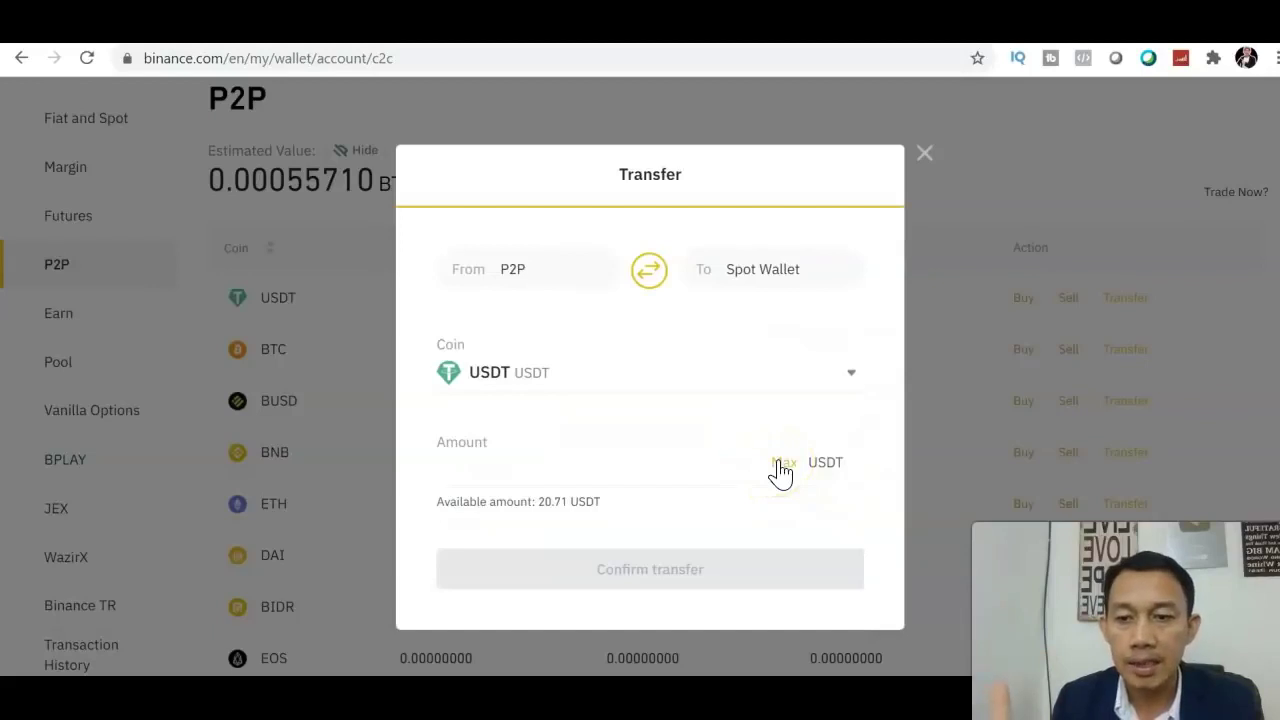
pyautogui.click(779, 464)
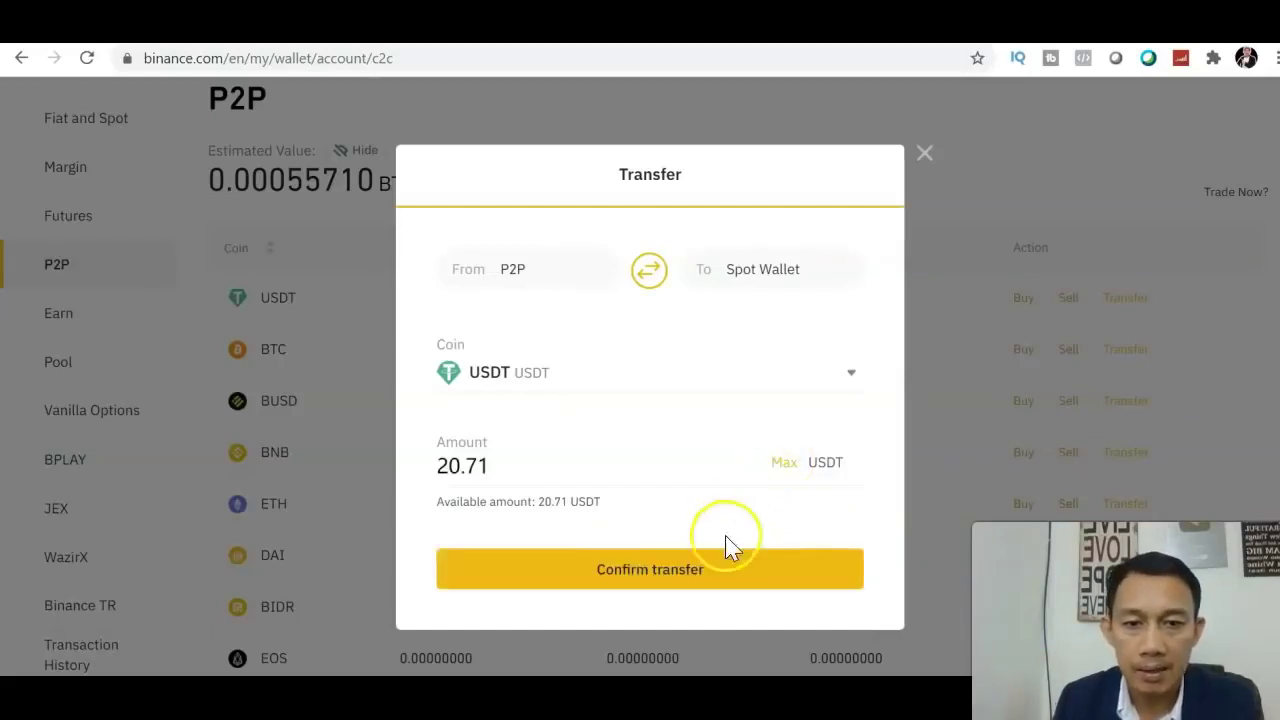
pyautogui.click(701, 572)
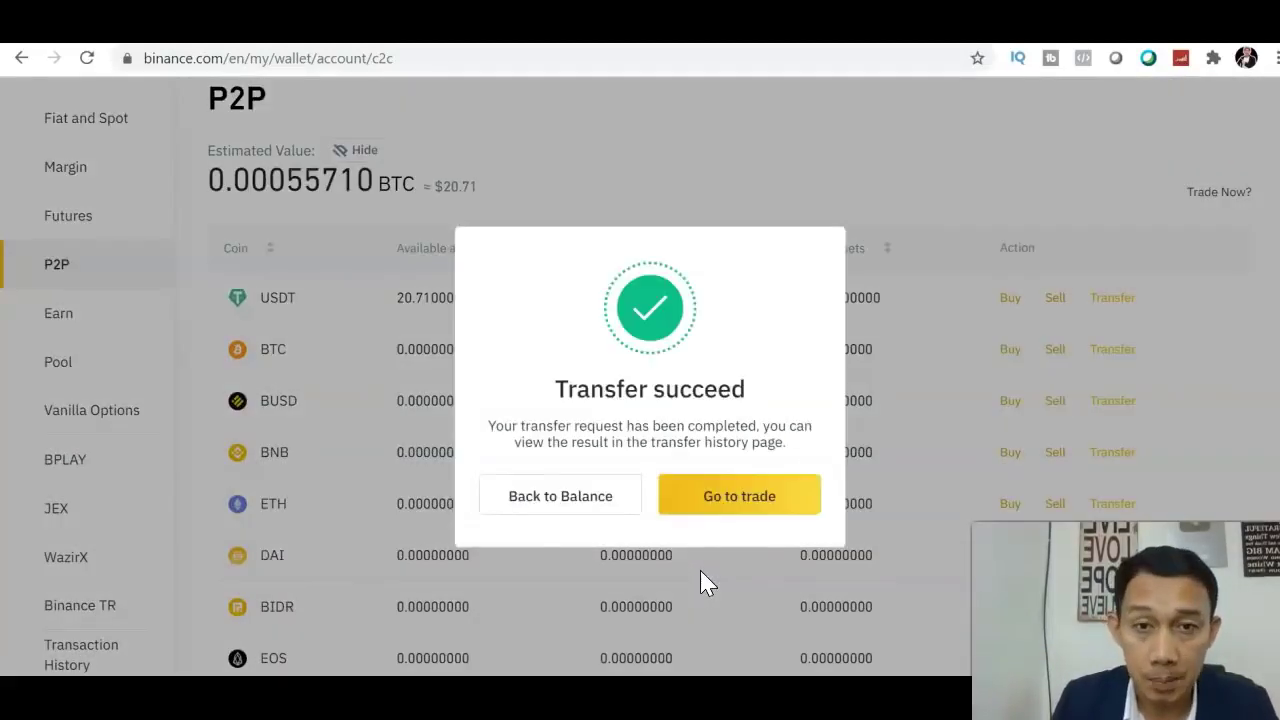
pyautogui.click(714, 512)
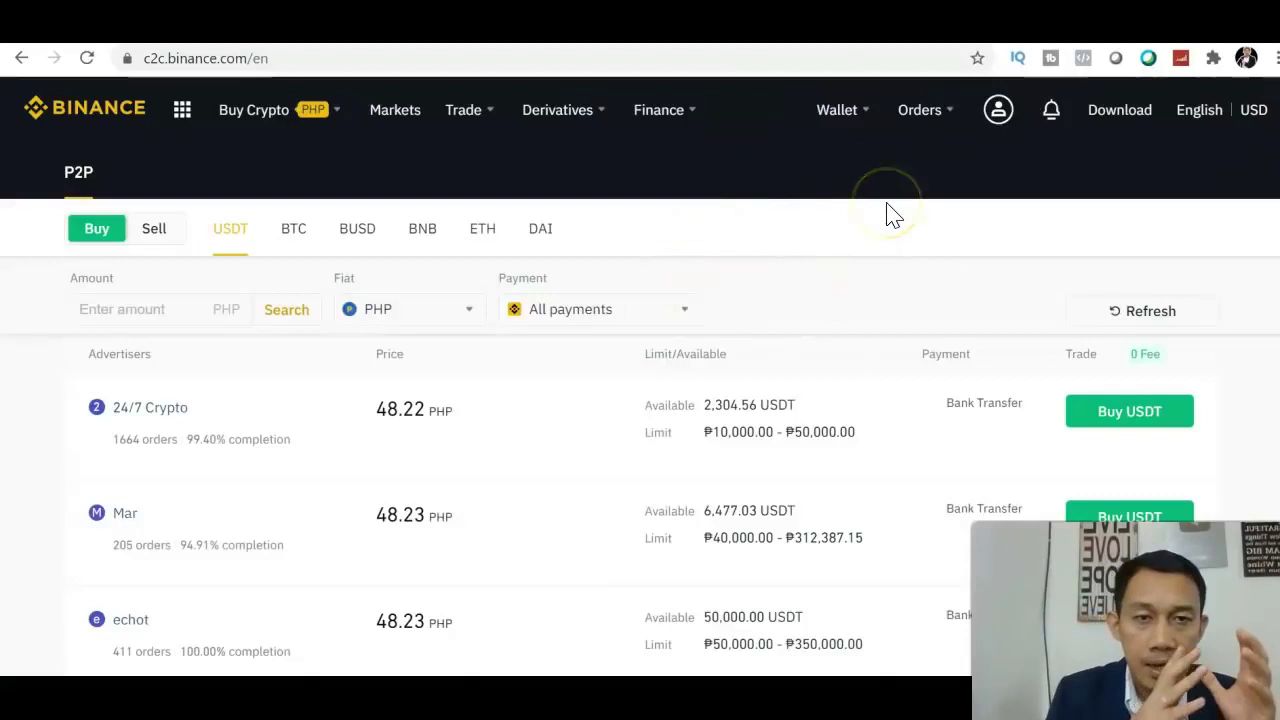
# Open the Fiat and Spot wallet and review balances, including 324.60562645 USDT and 0.01031361 BTC.
pyautogui.click(845, 122)
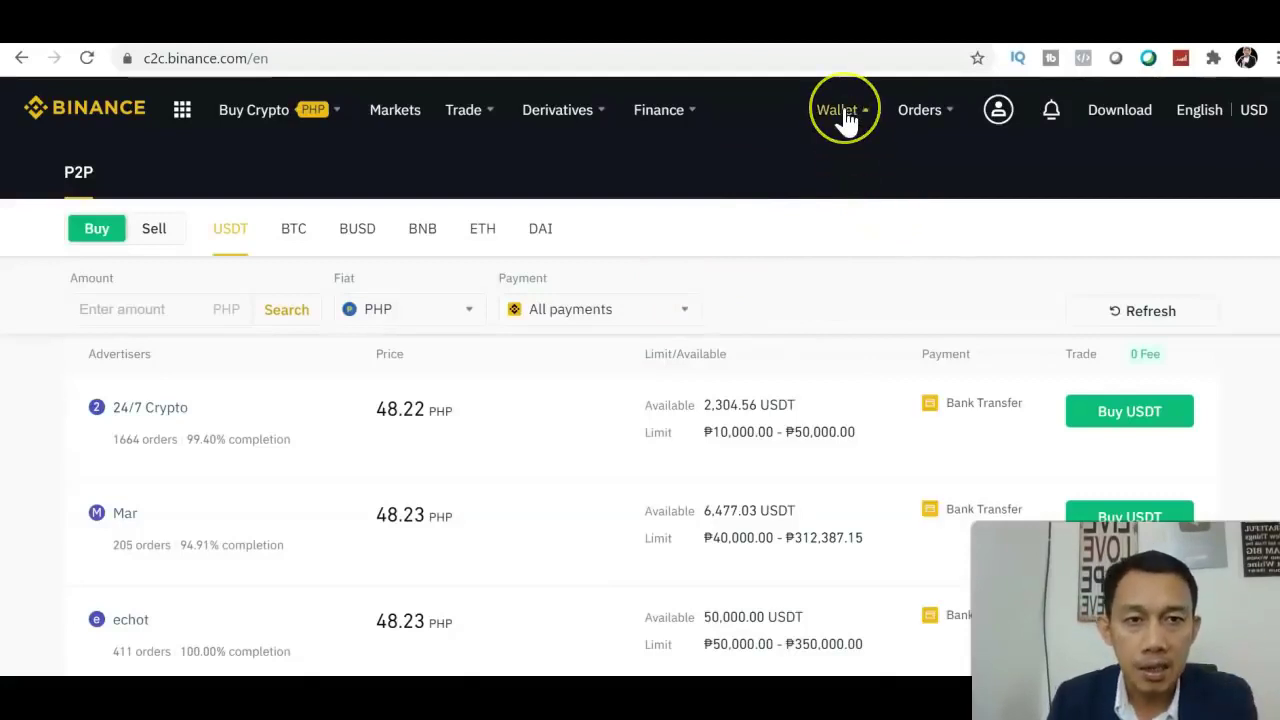
pyautogui.click(849, 226)
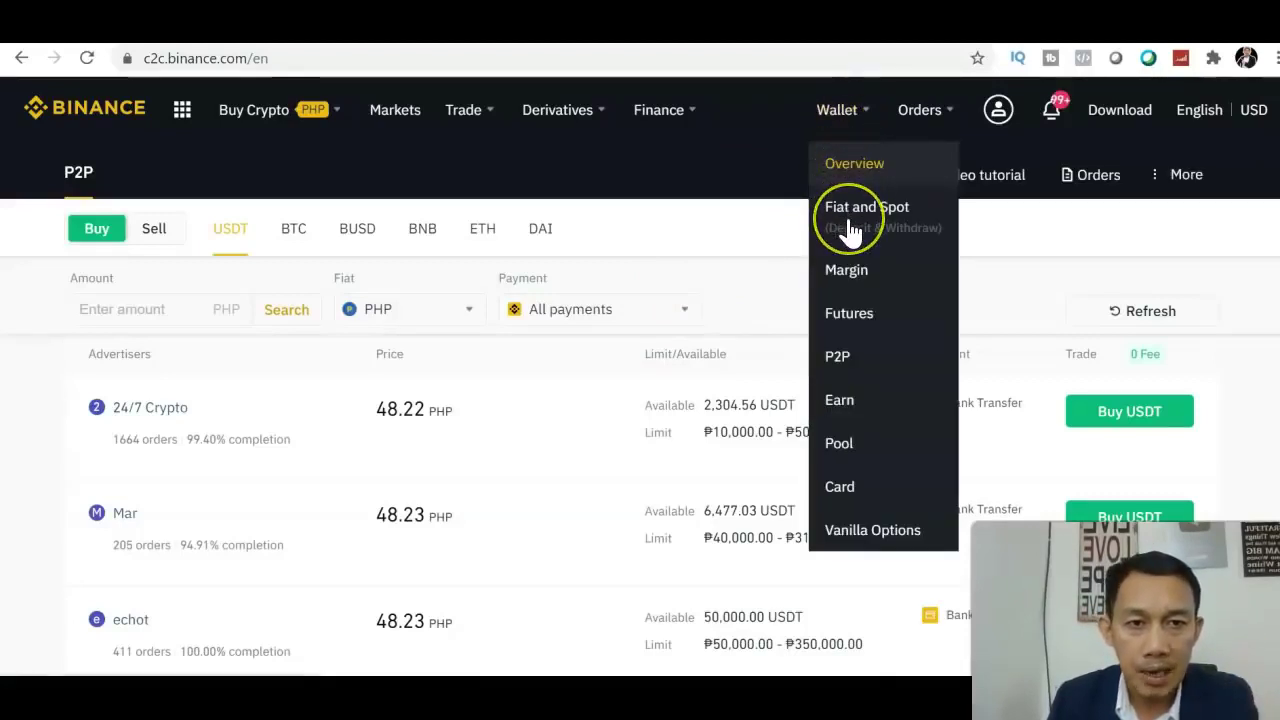
pyautogui.click(849, 228)
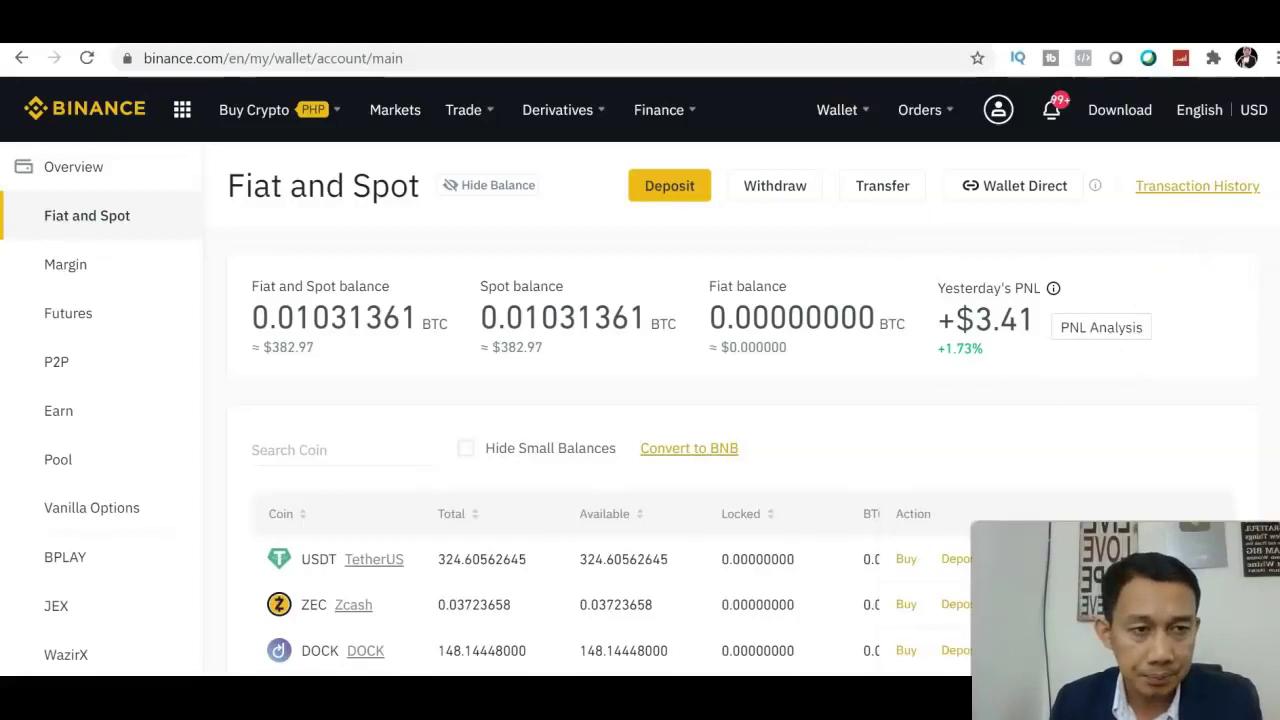
pyautogui.scroll(-3, 640, 400)
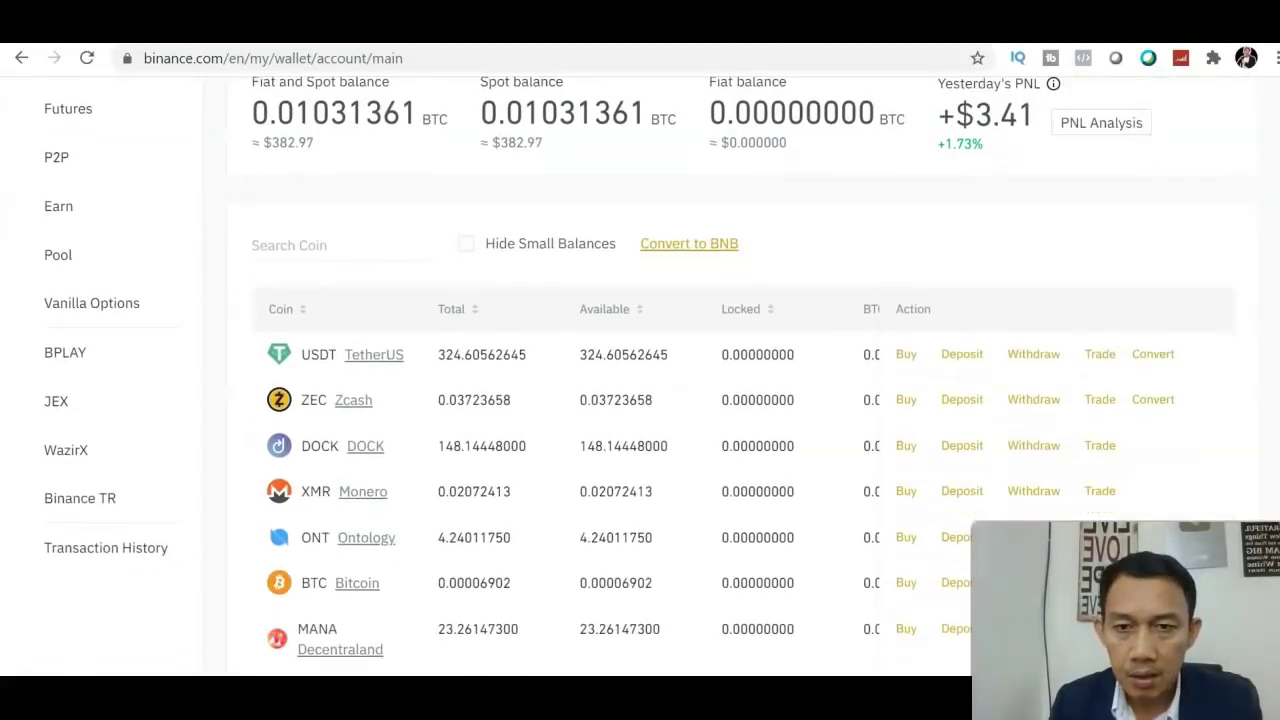
pyautogui.scroll(1, 640, 400)
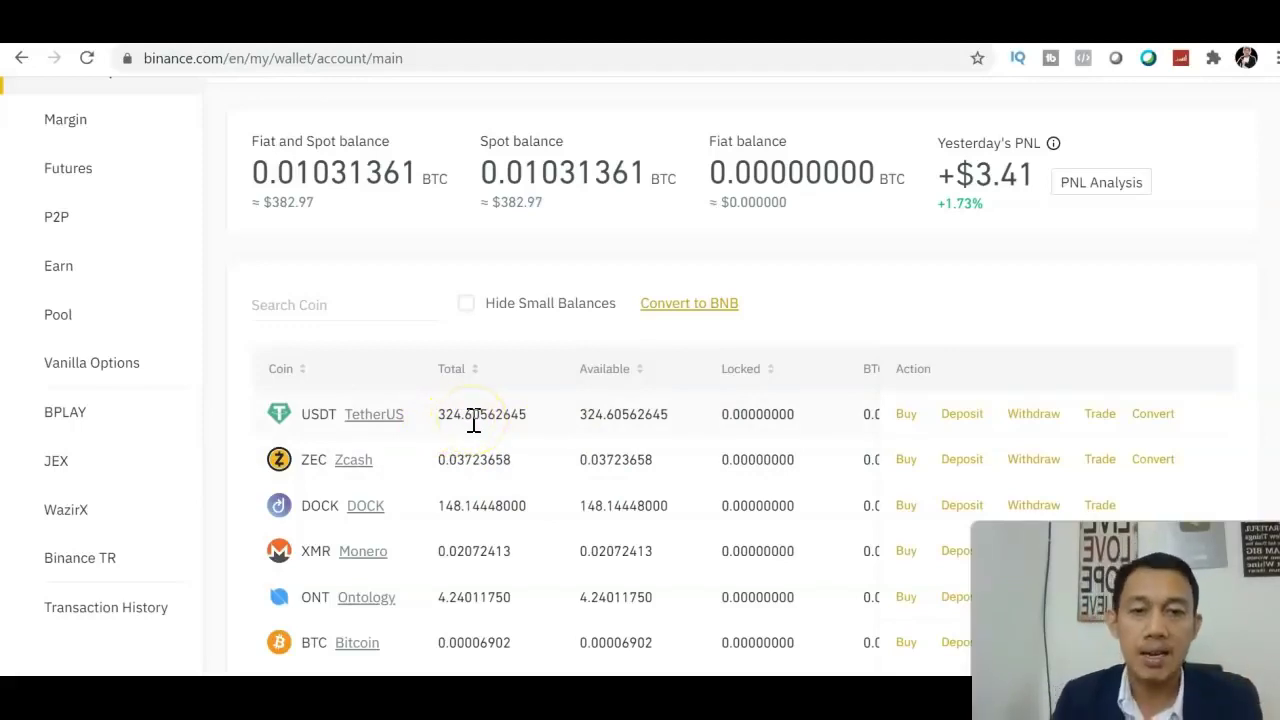
pyautogui.scroll(2, 994, 351)
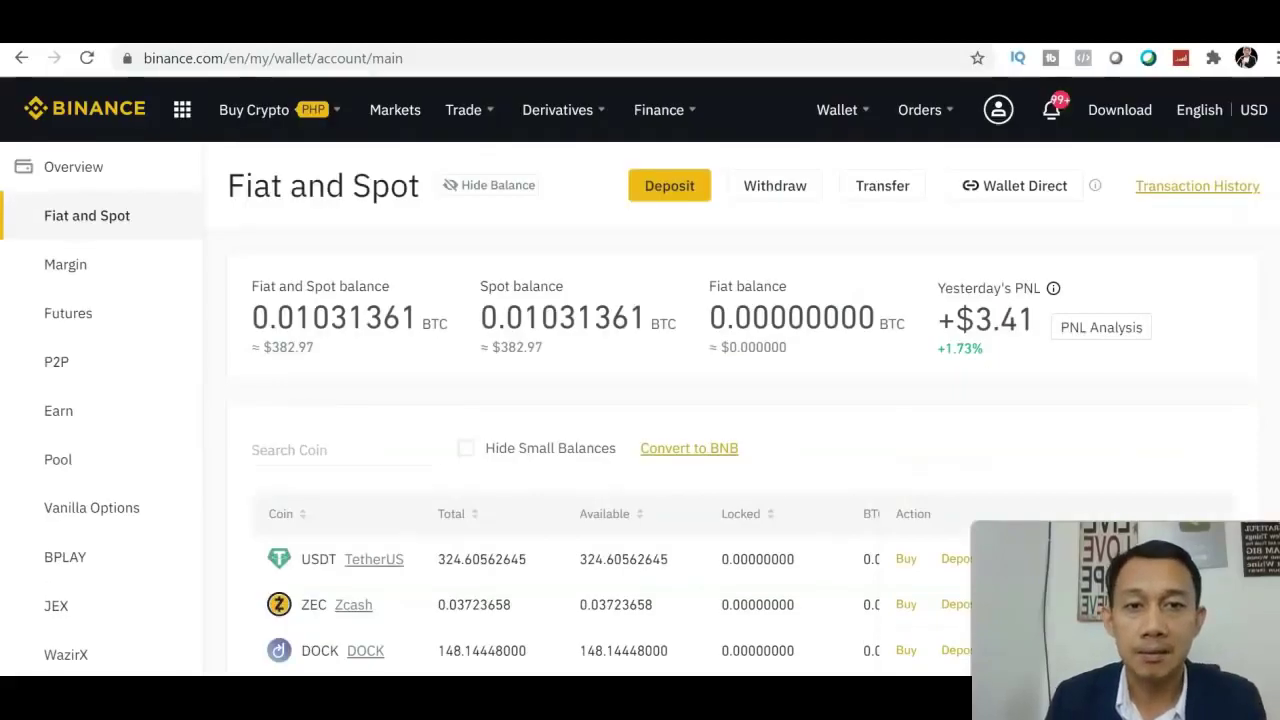
pyautogui.scroll(-4, 640, 376)
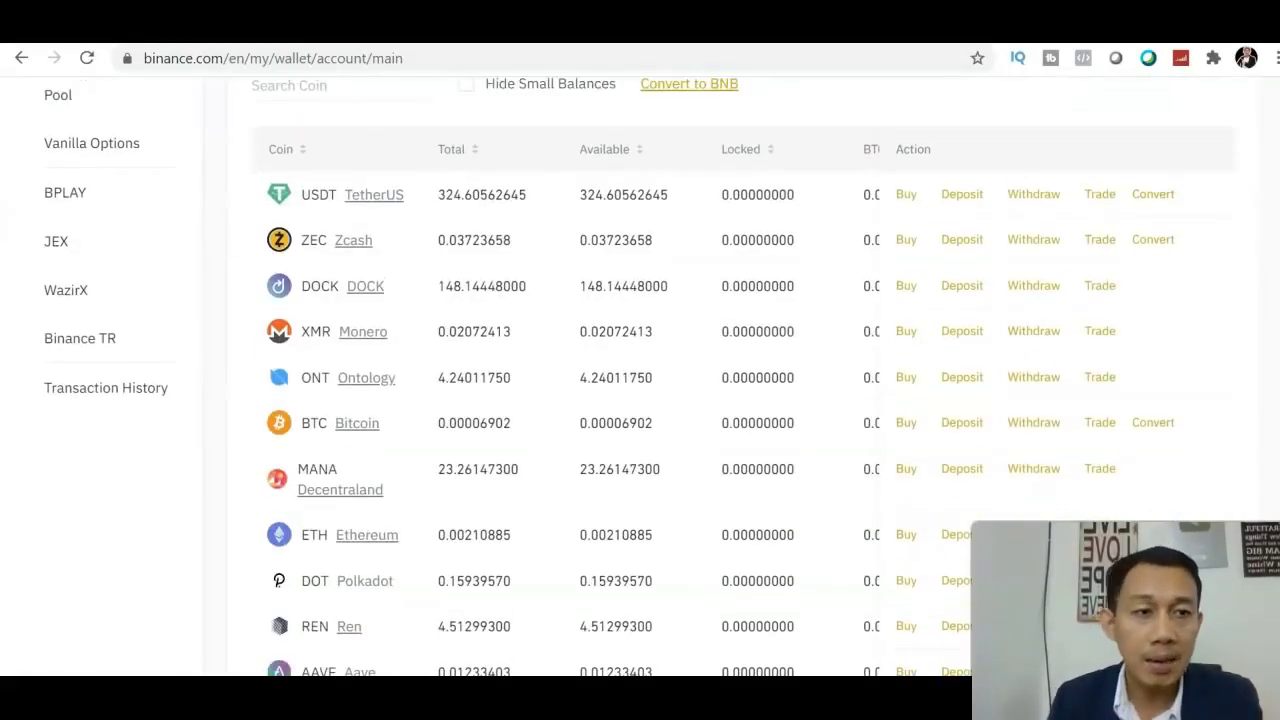
pyautogui.scroll(4, 640, 376)
pyautogui.scroll(-6, 640, 376)
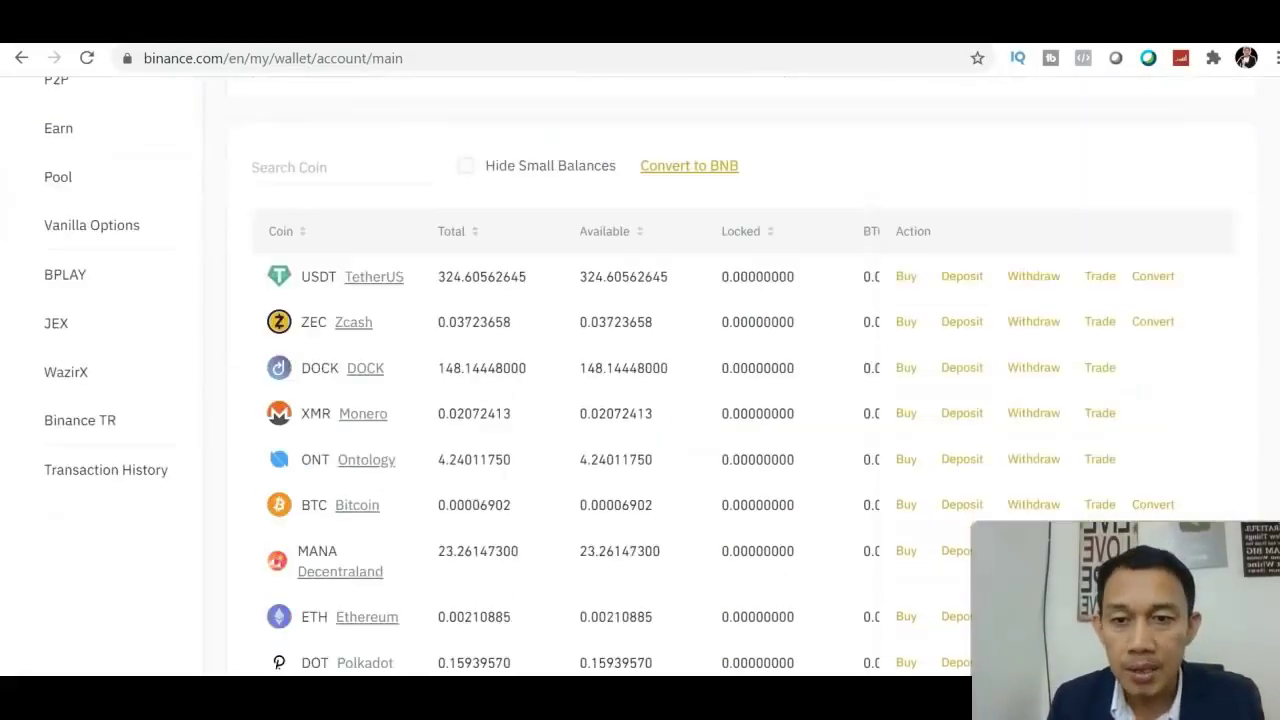
pyautogui.scroll(2, 640, 376)
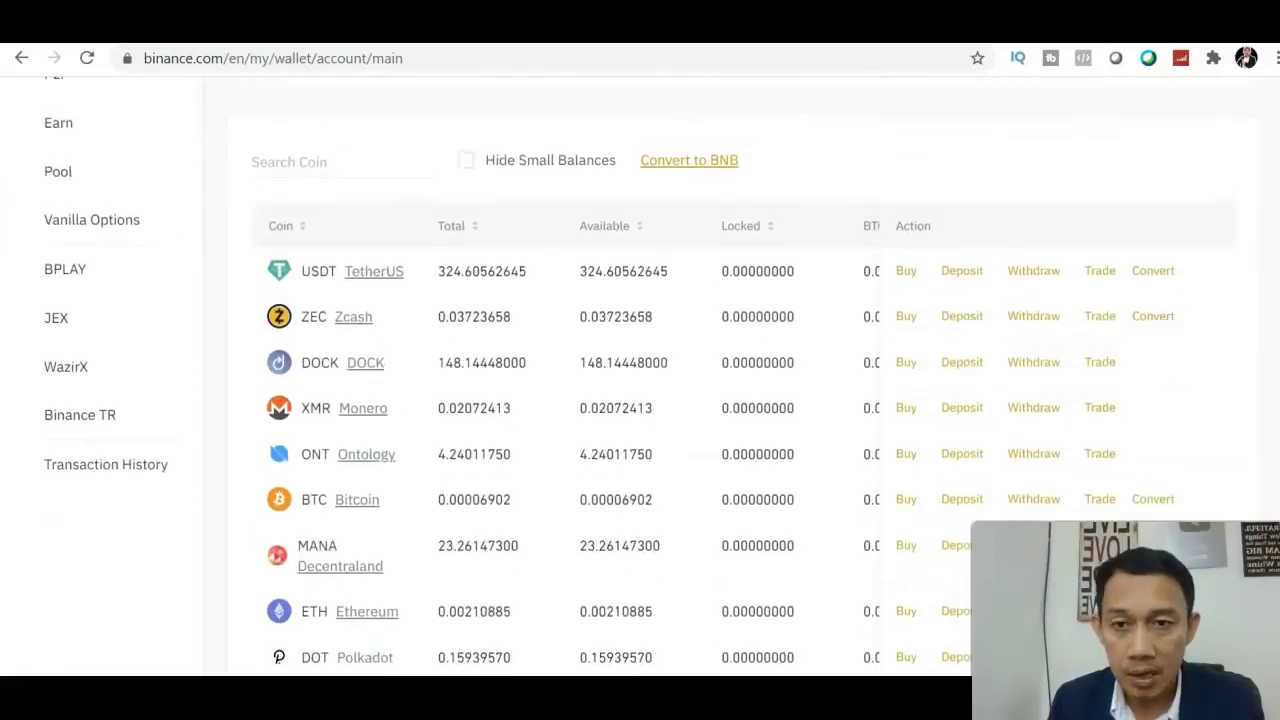
pyautogui.scroll(-1, 640, 376)
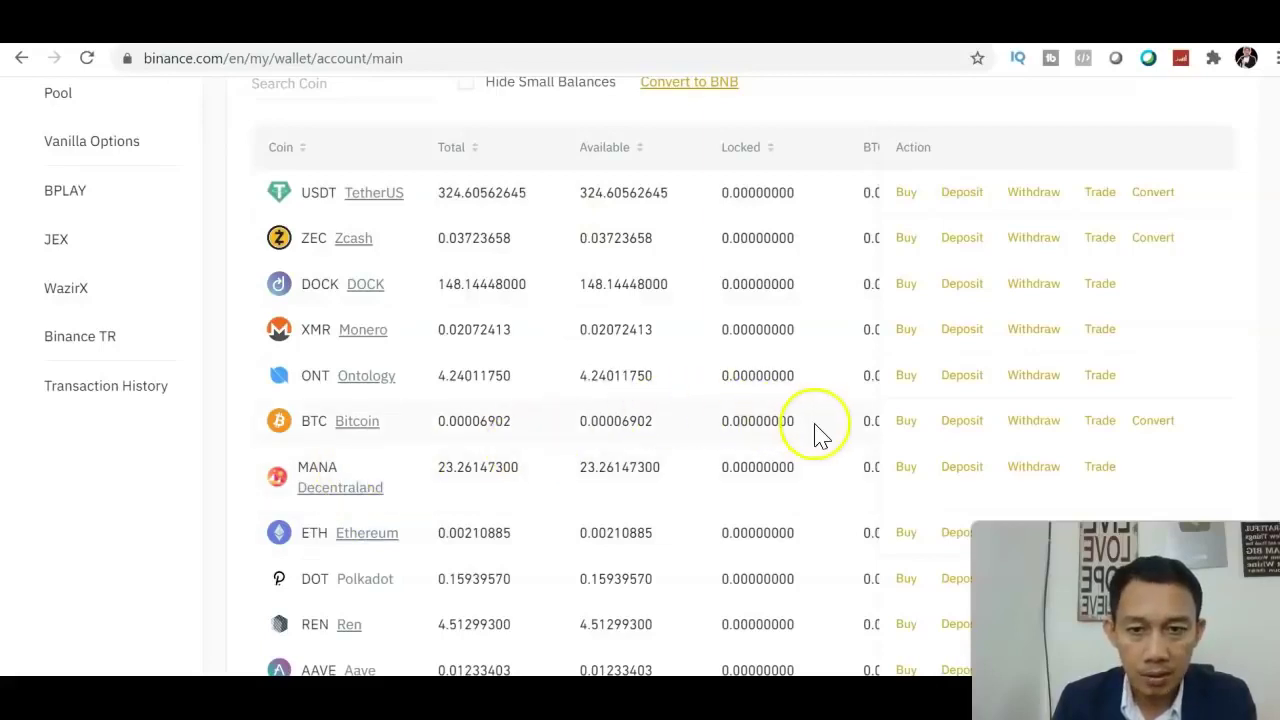
pyautogui.click(369, 90)
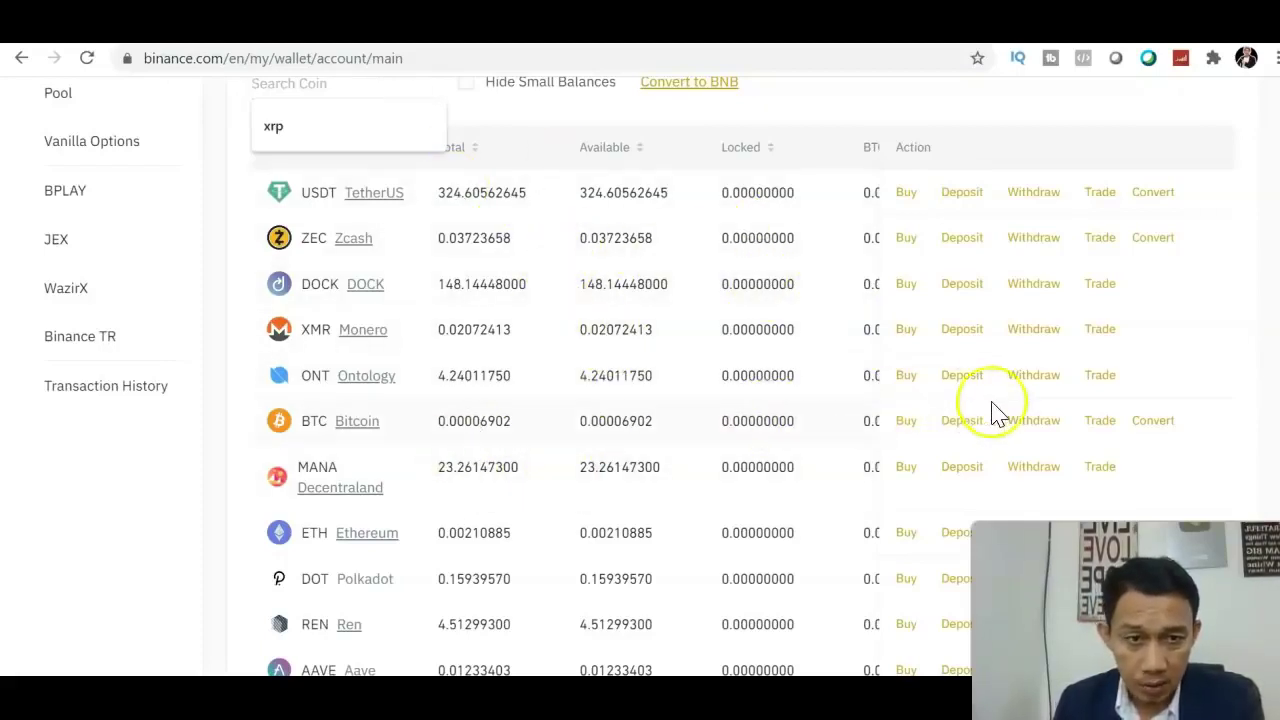
pyautogui.click(1105, 424)
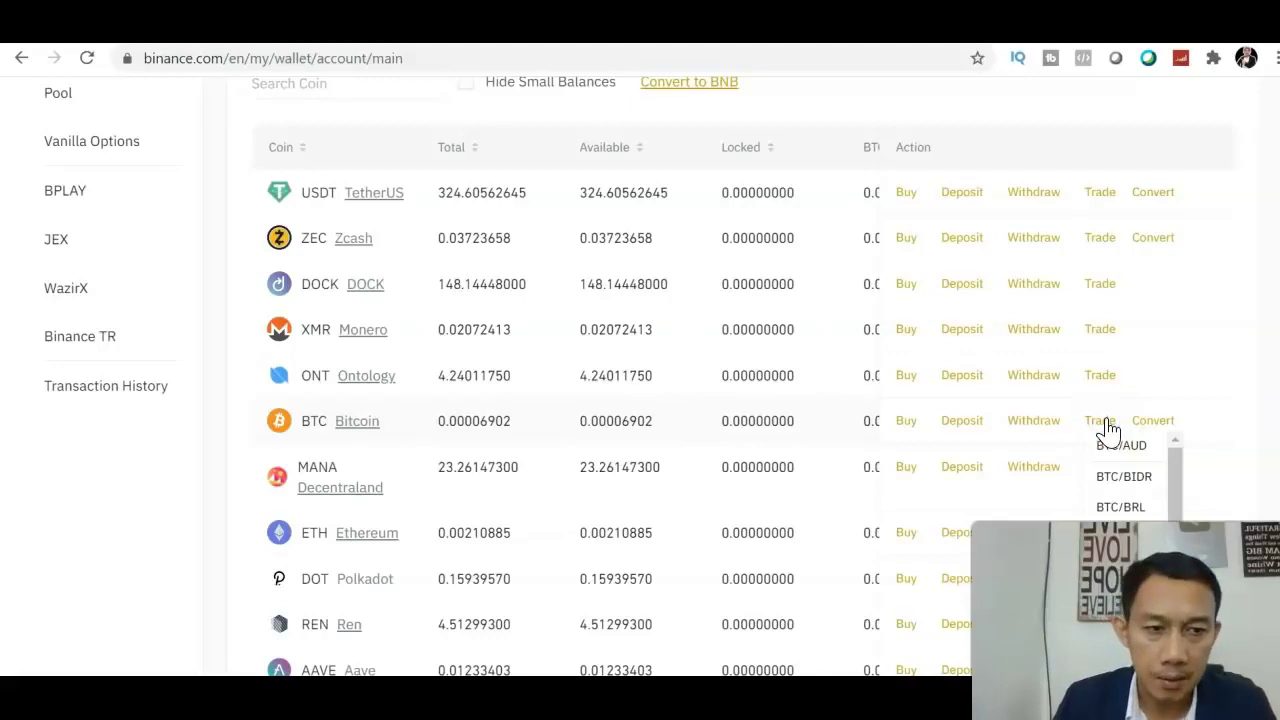
pyautogui.scroll(-3, 1180, 330)
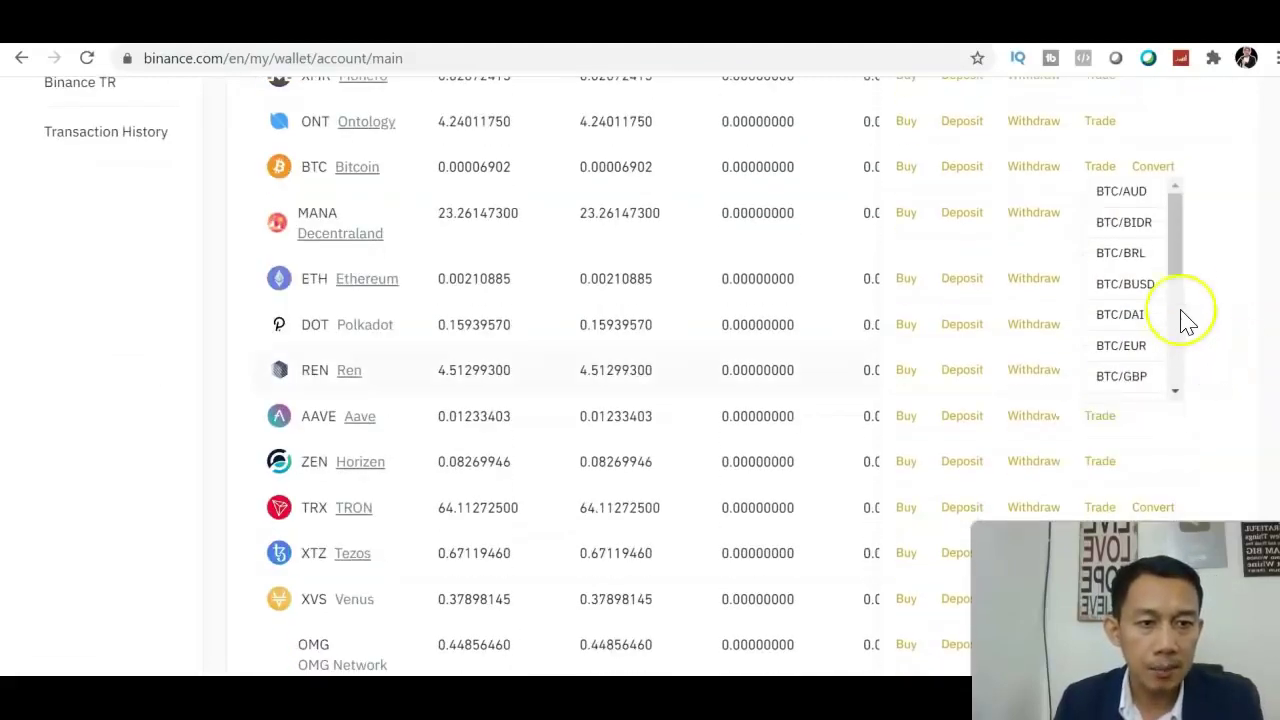
pyautogui.moveTo(1171, 251); pyautogui.dragTo(1180, 371)
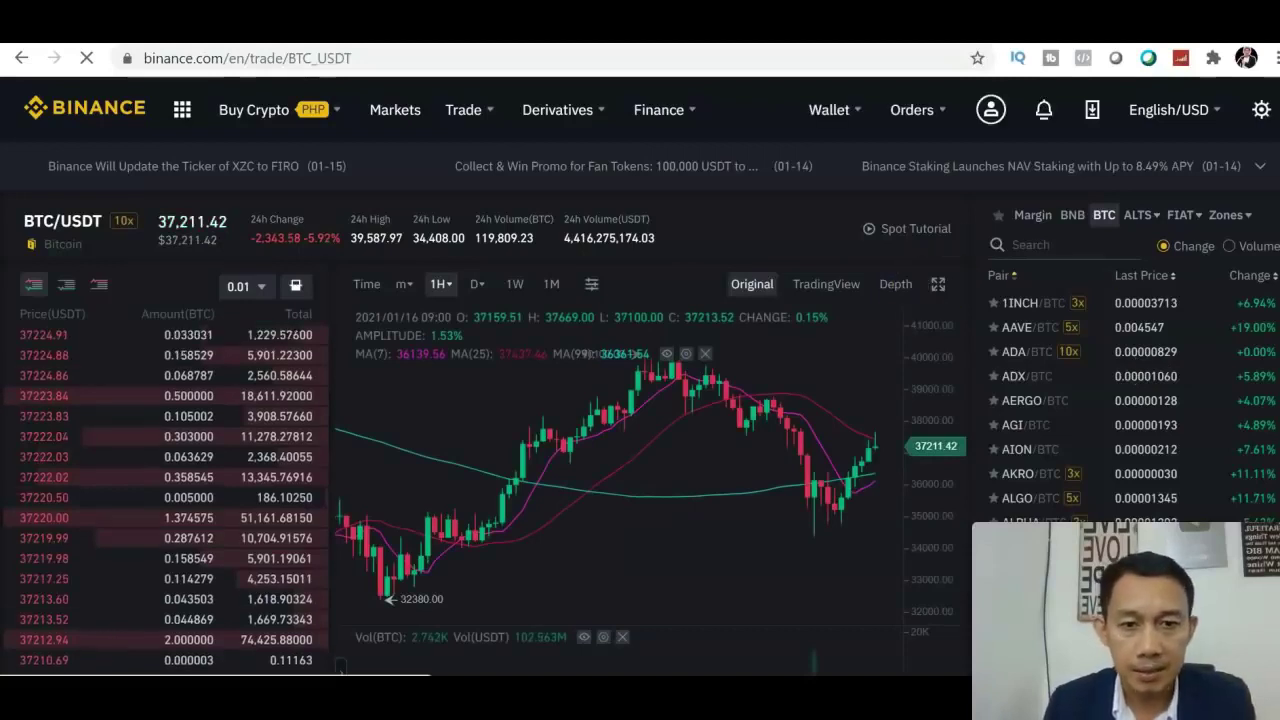
pyautogui.scroll(-2, 640, 400)
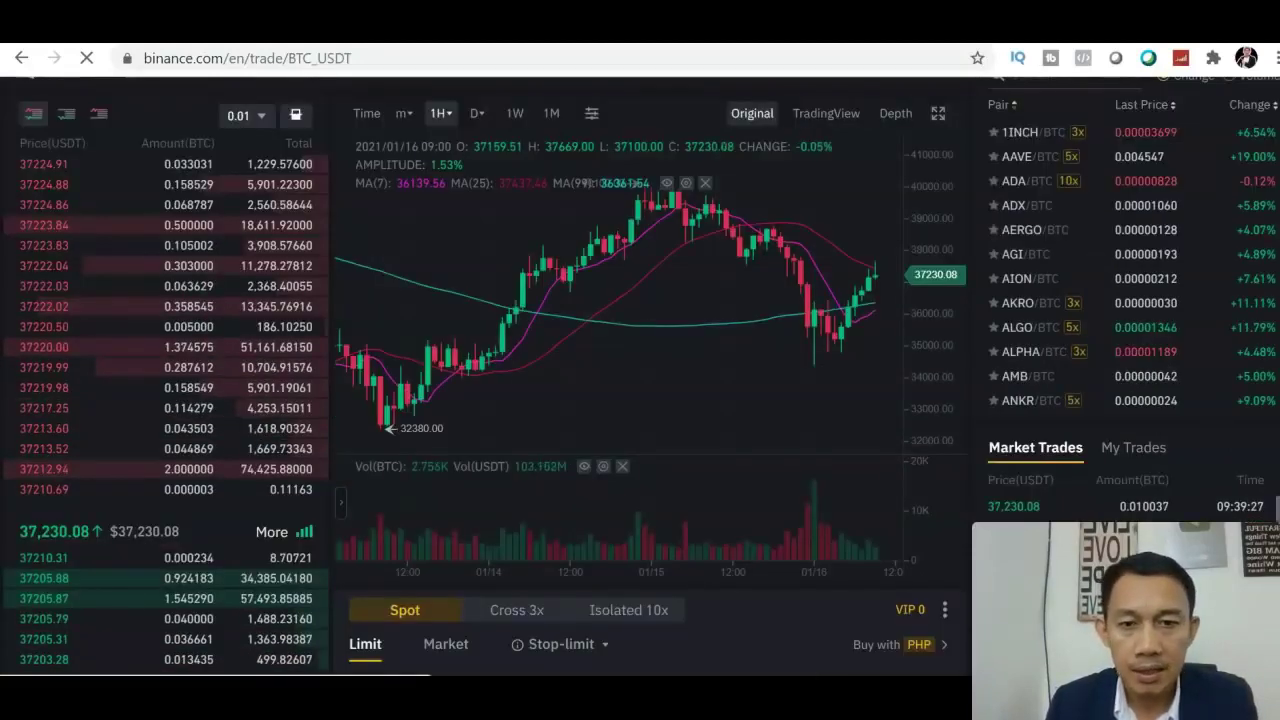
pyautogui.scroll(-1, 640, 400)
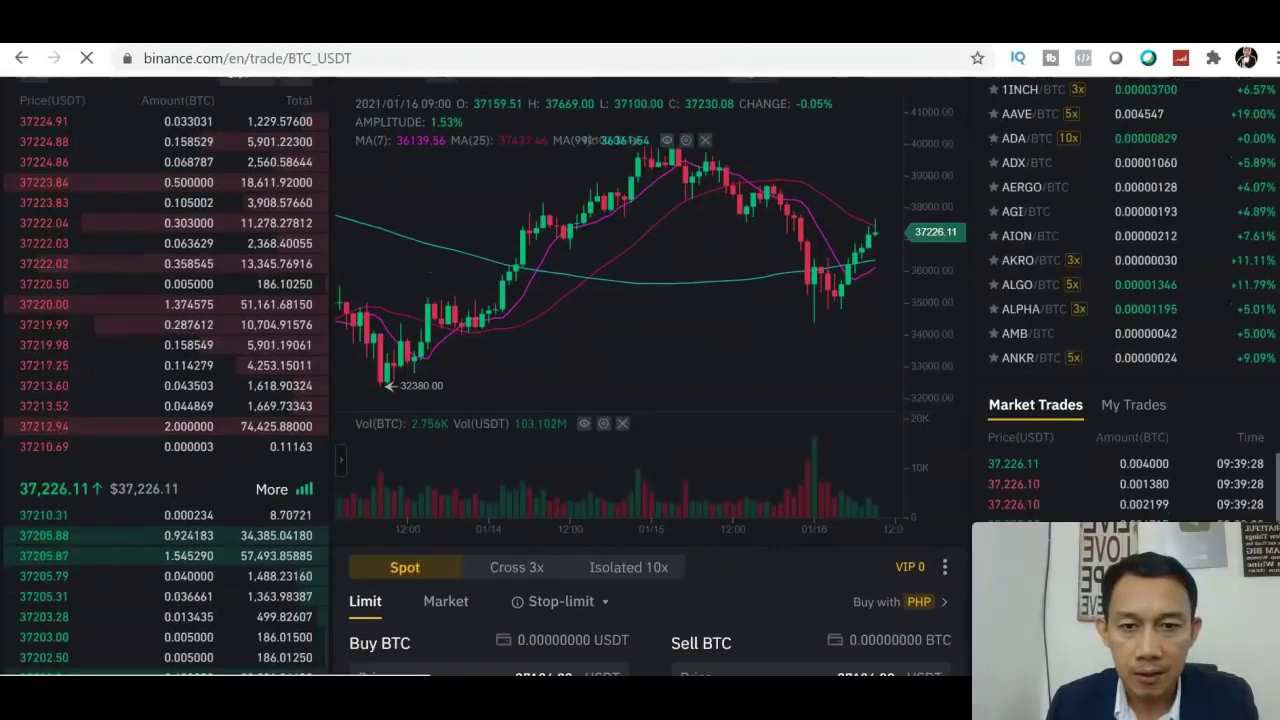
pyautogui.scroll(-2, 640, 400)
pyautogui.scroll(3, 640, 400)
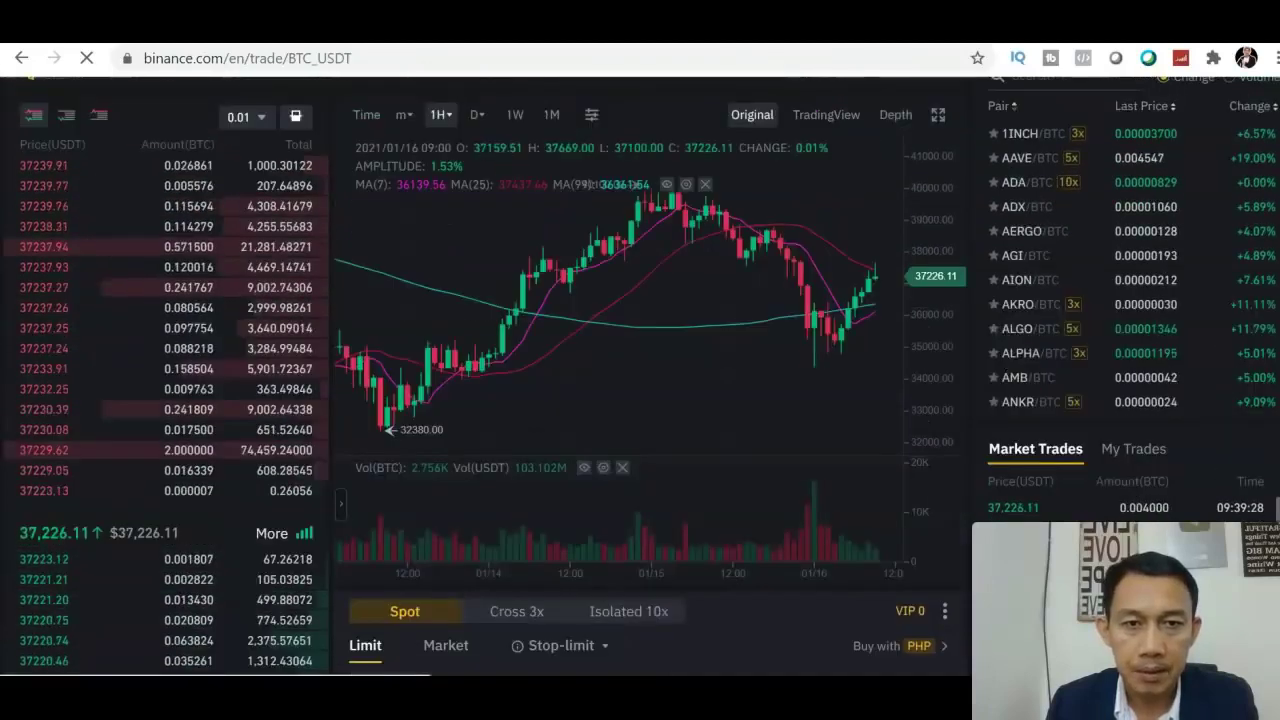
pyautogui.scroll(2, 640, 400)
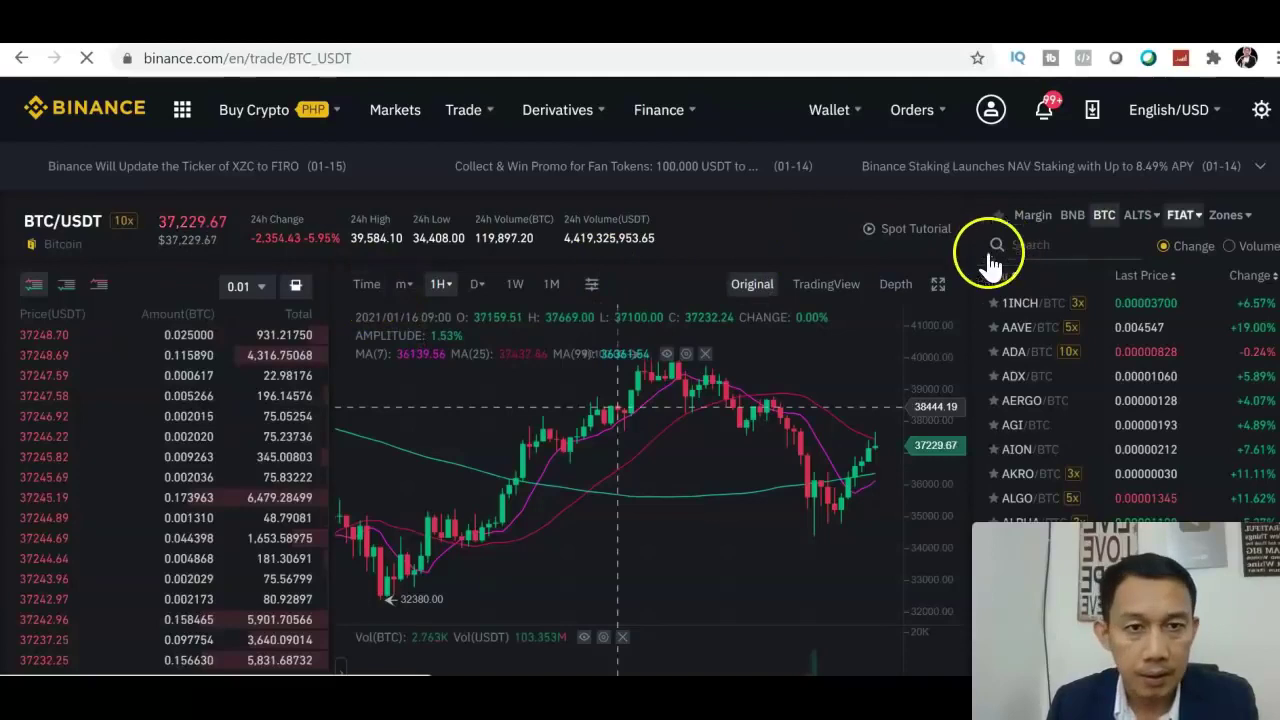
pyautogui.scroll(-1, 617, 407)
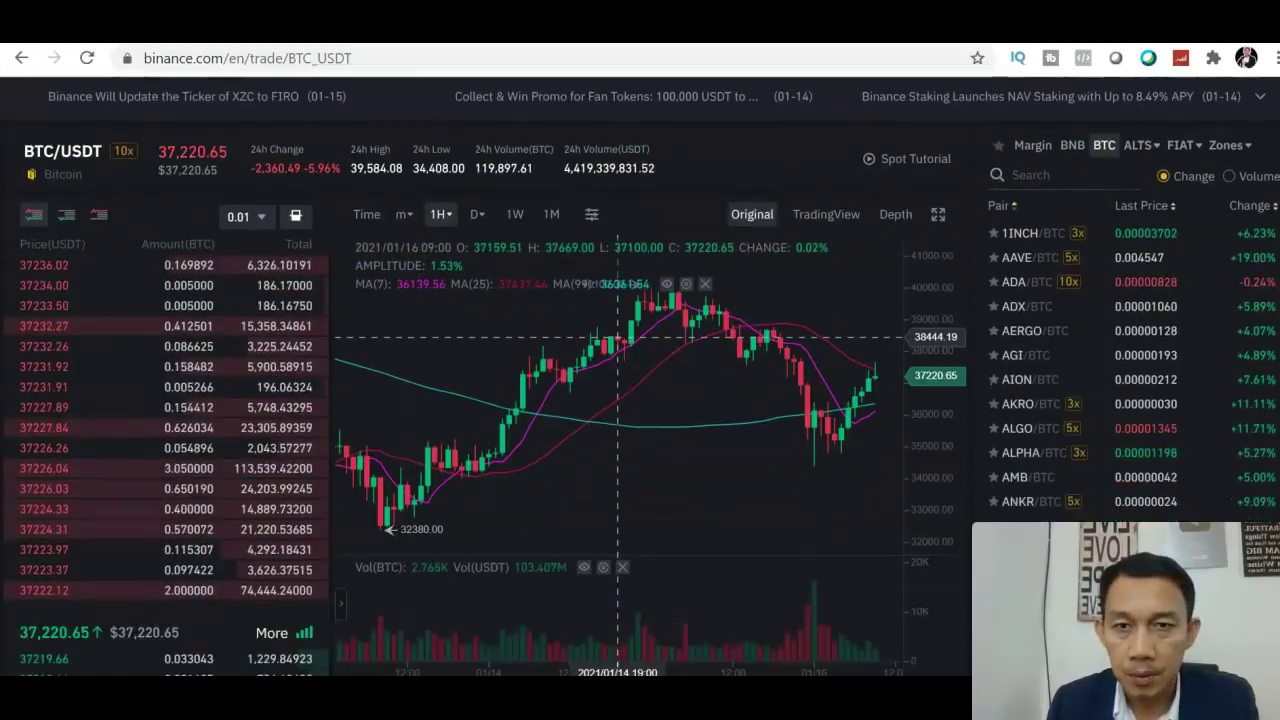
pyautogui.scroll(-1, 640, 376)
pyautogui.scroll(2, 640, 376)
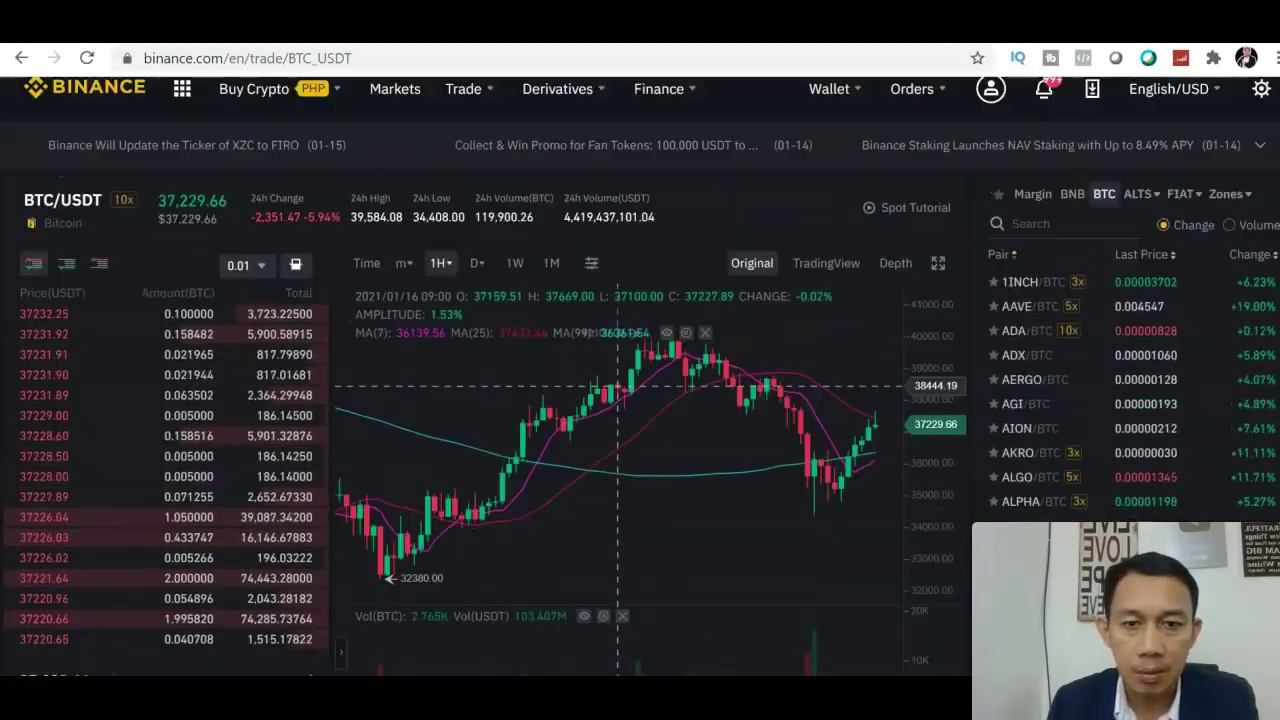
pyautogui.scroll(-1, 640, 376)
pyautogui.scroll(-2, 617, 367)
pyautogui.scroll(3, 617, 367)
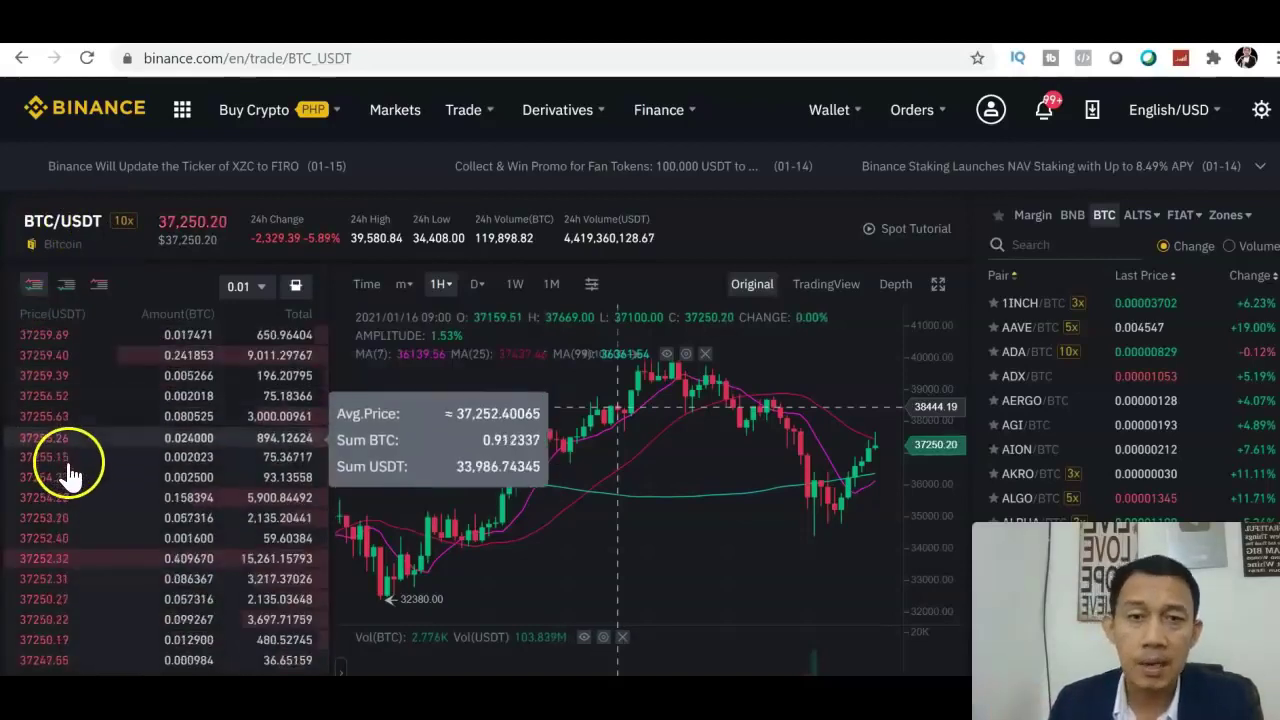
pyautogui.scroll(-3, 640, 376)
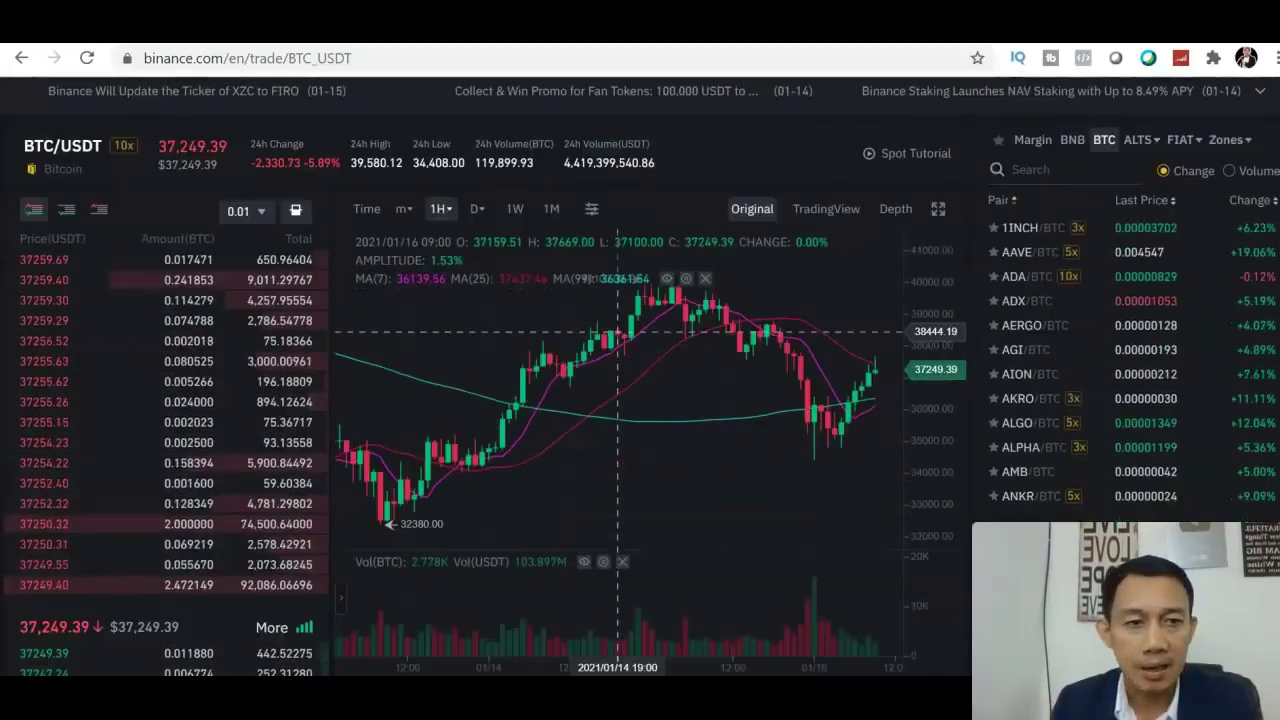
pyautogui.scroll(1, 414, 371)
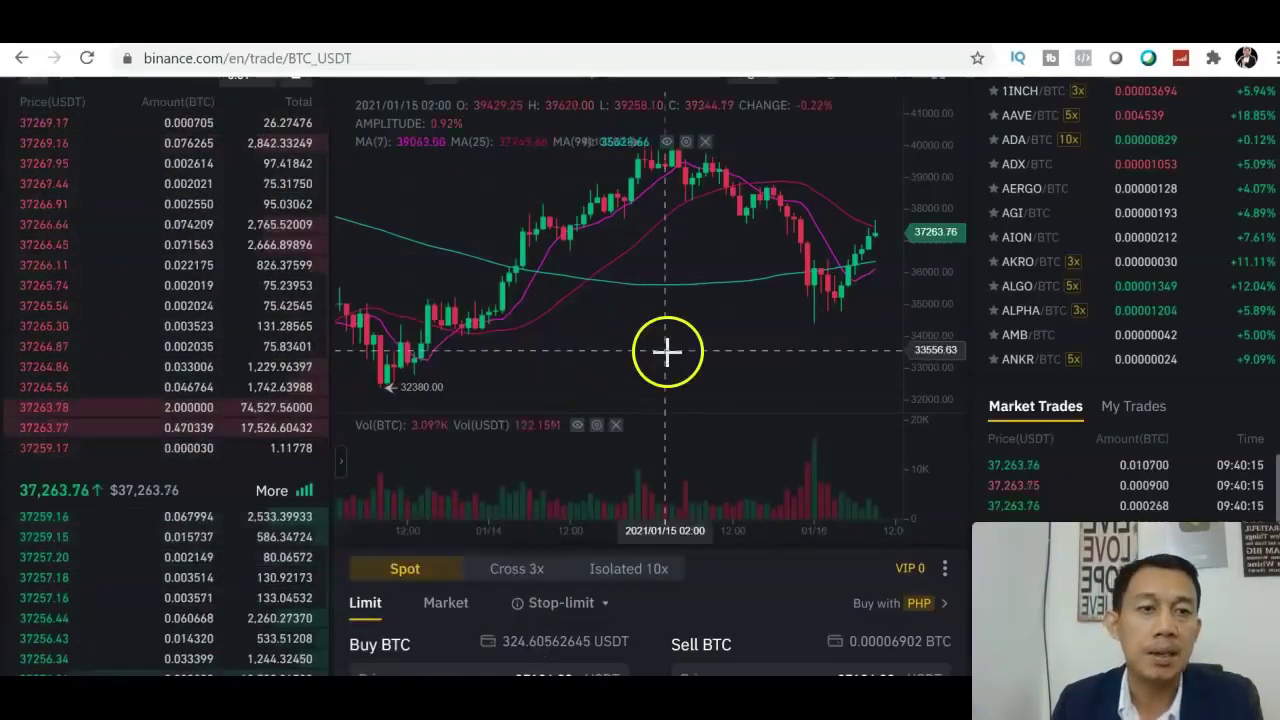
pyautogui.scroll(1, 640, 400)
pyautogui.scroll(2, 640, 376)
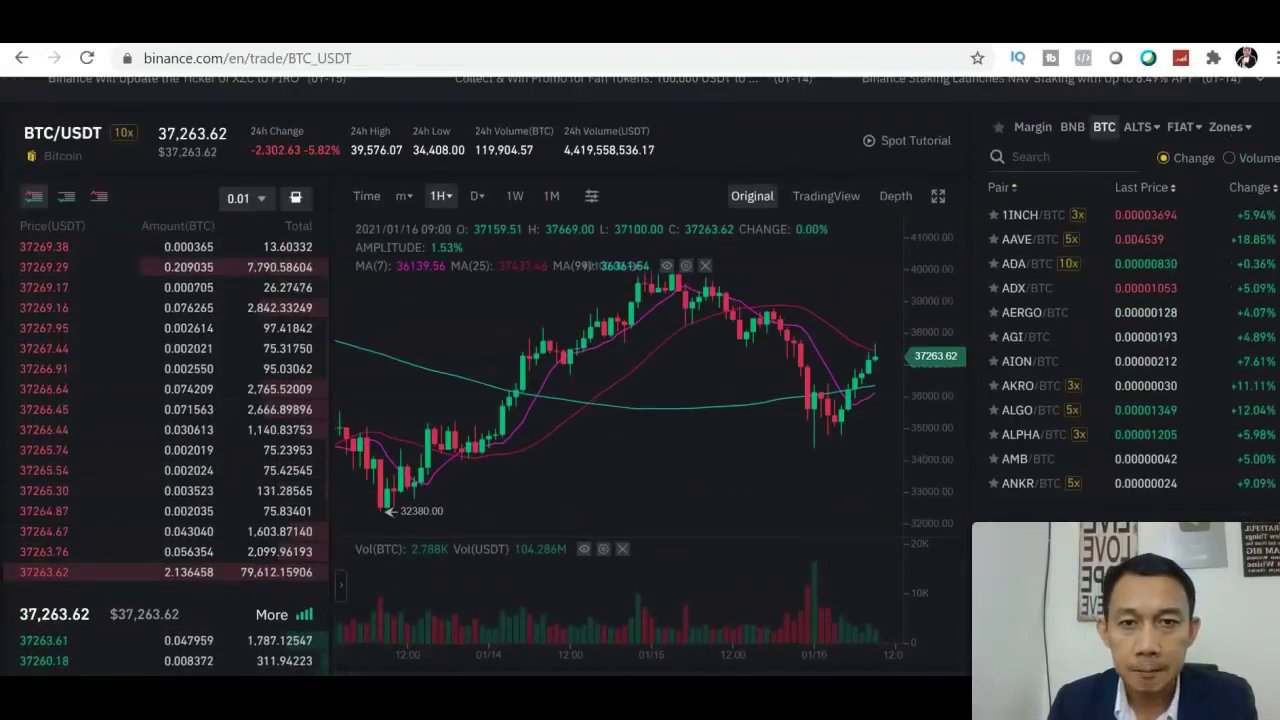
pyautogui.moveTo(399, 210)
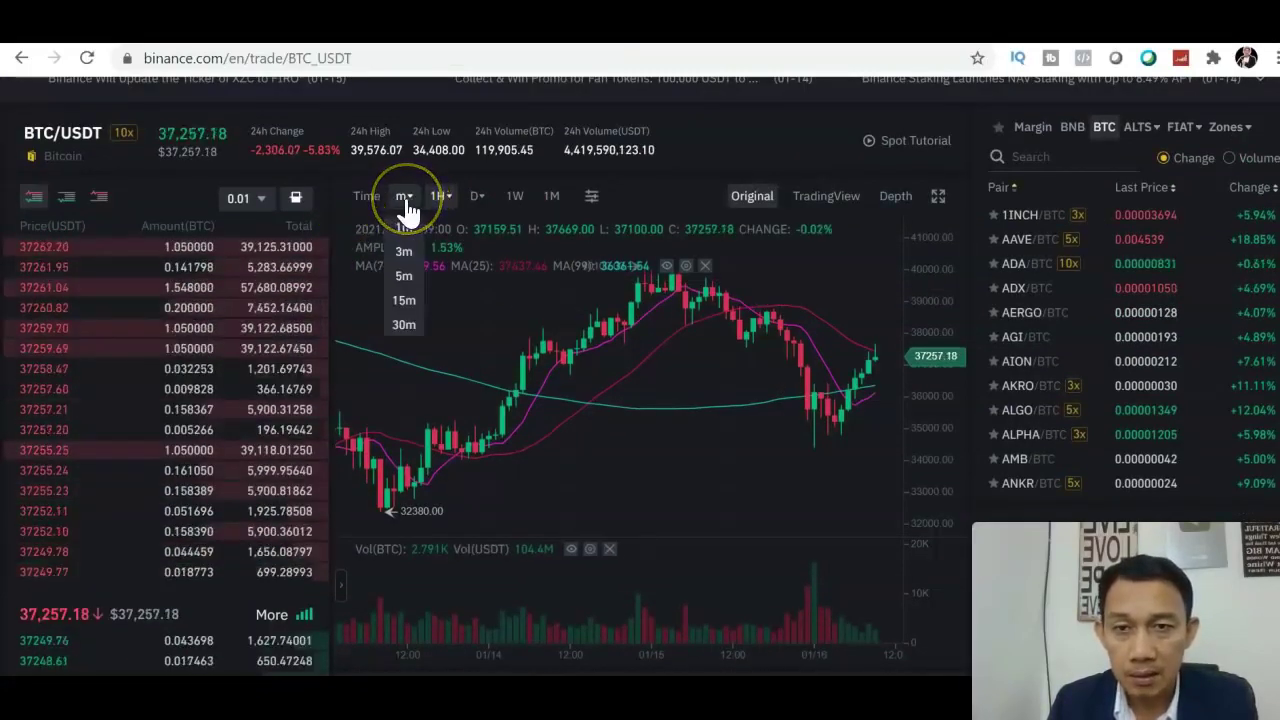
pyautogui.click(405, 230)
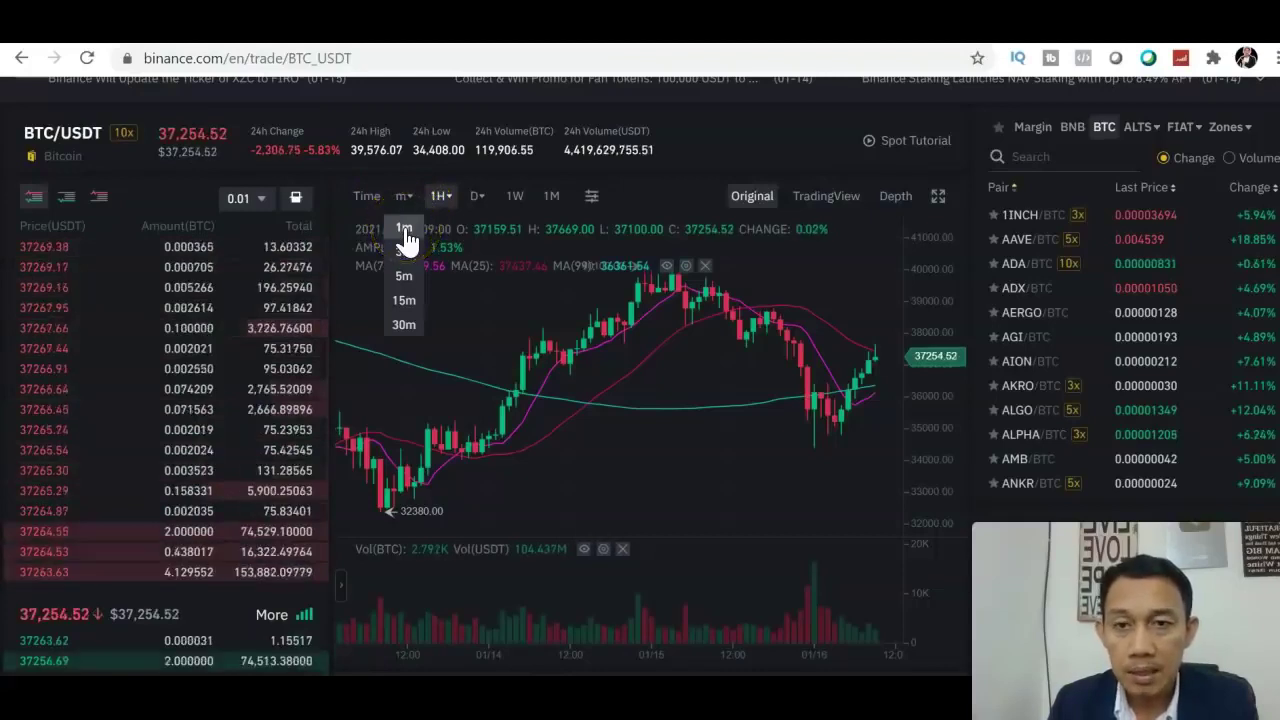
pyautogui.click(404, 256)
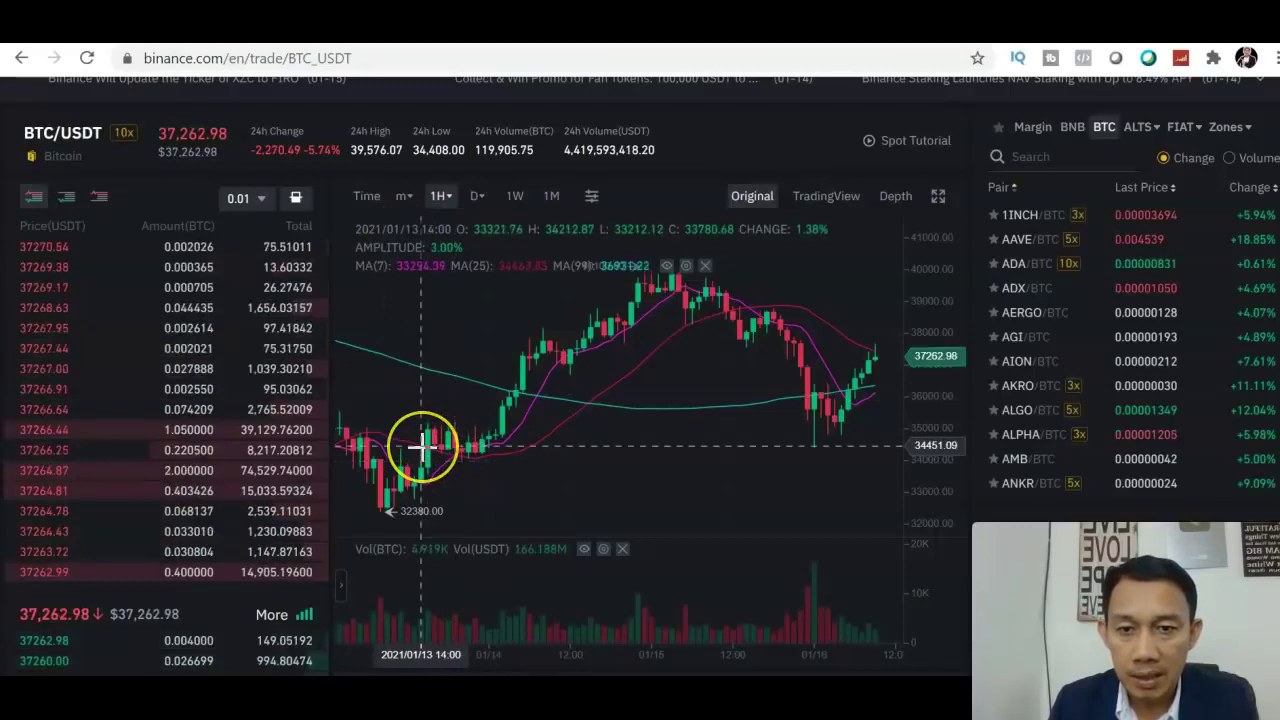
pyautogui.click(497, 426)
pyautogui.click(446, 257)
pyautogui.click(437, 207)
pyautogui.click(503, 385)
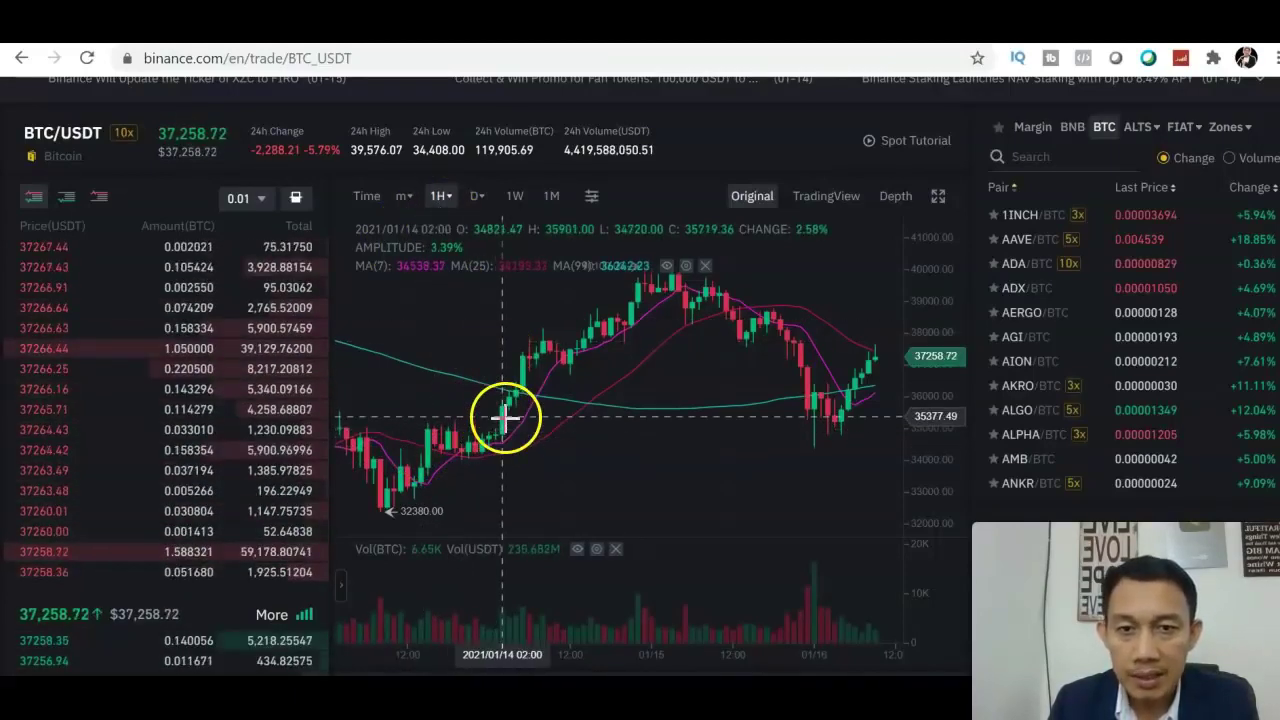
pyautogui.click(405, 199)
pyautogui.click(405, 230)
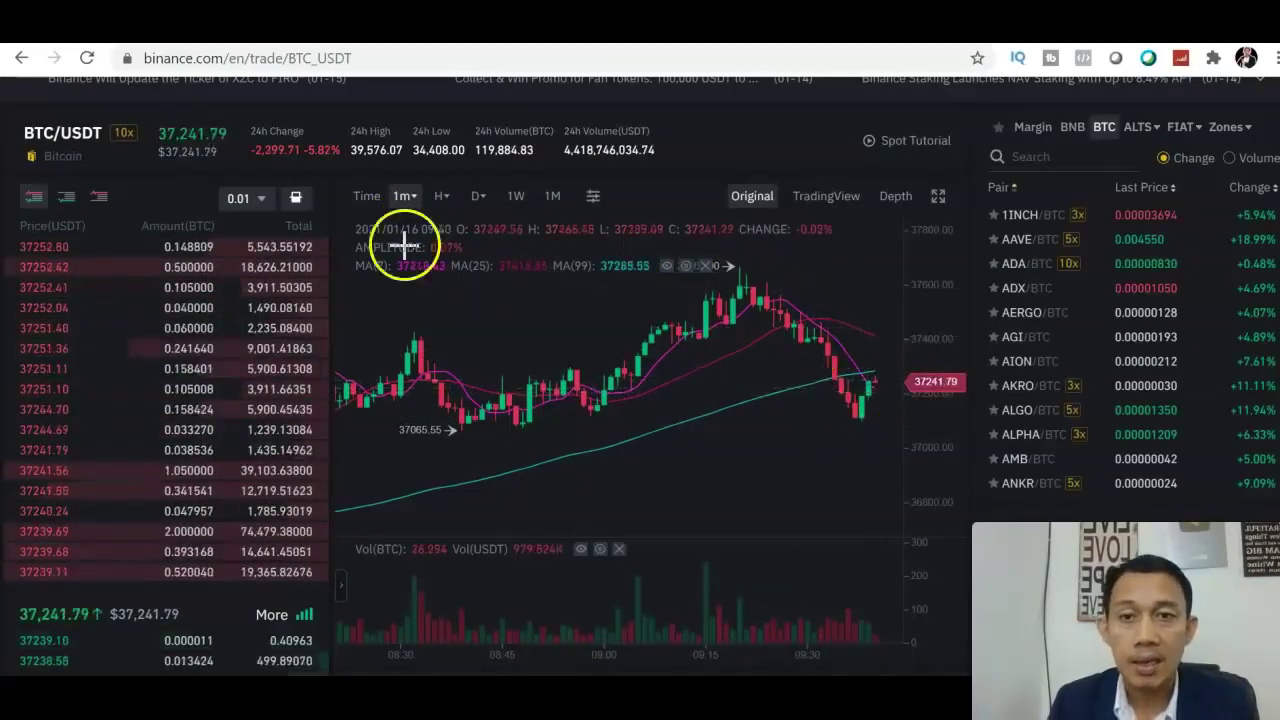
pyautogui.click(403, 205)
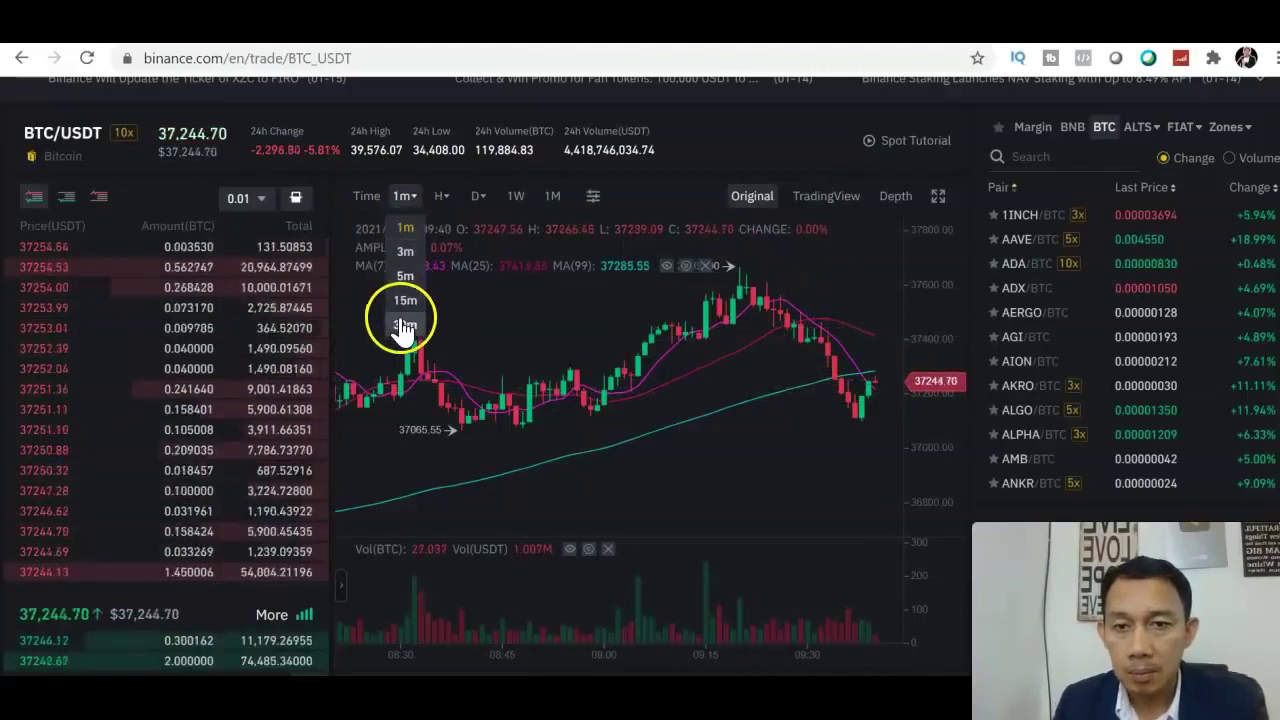
pyautogui.moveTo(449, 203)
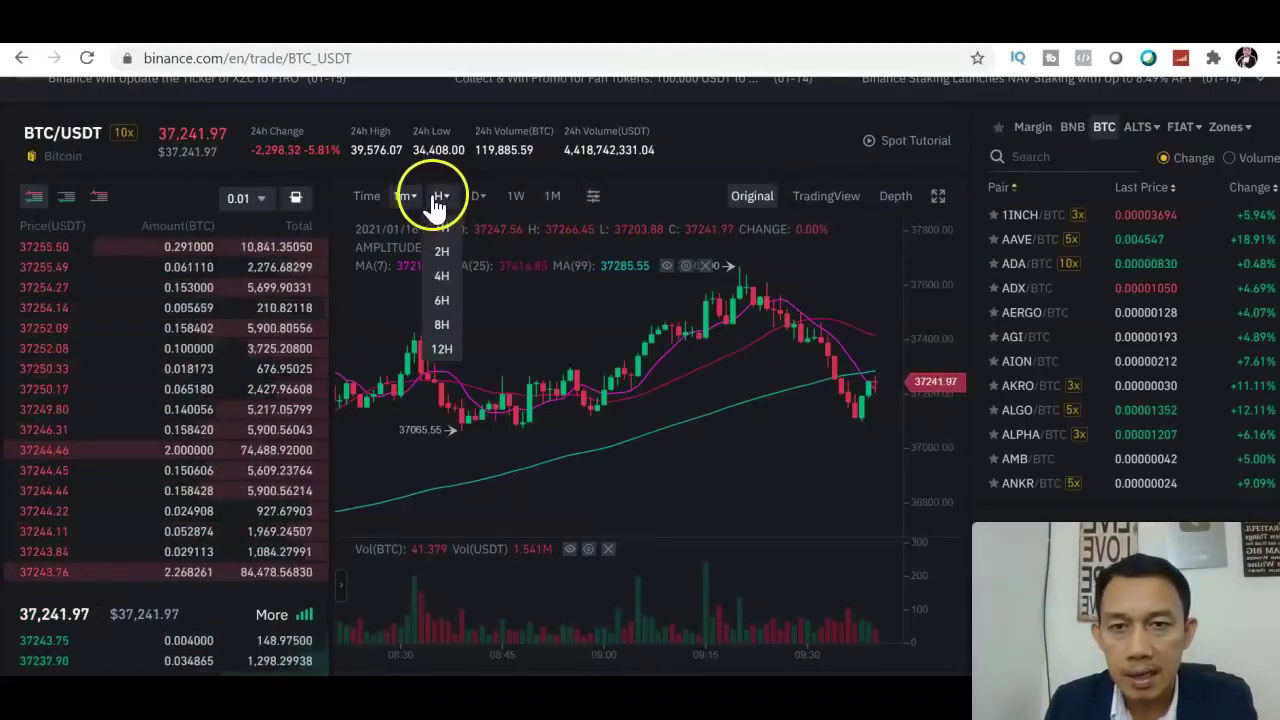
pyautogui.click(445, 229)
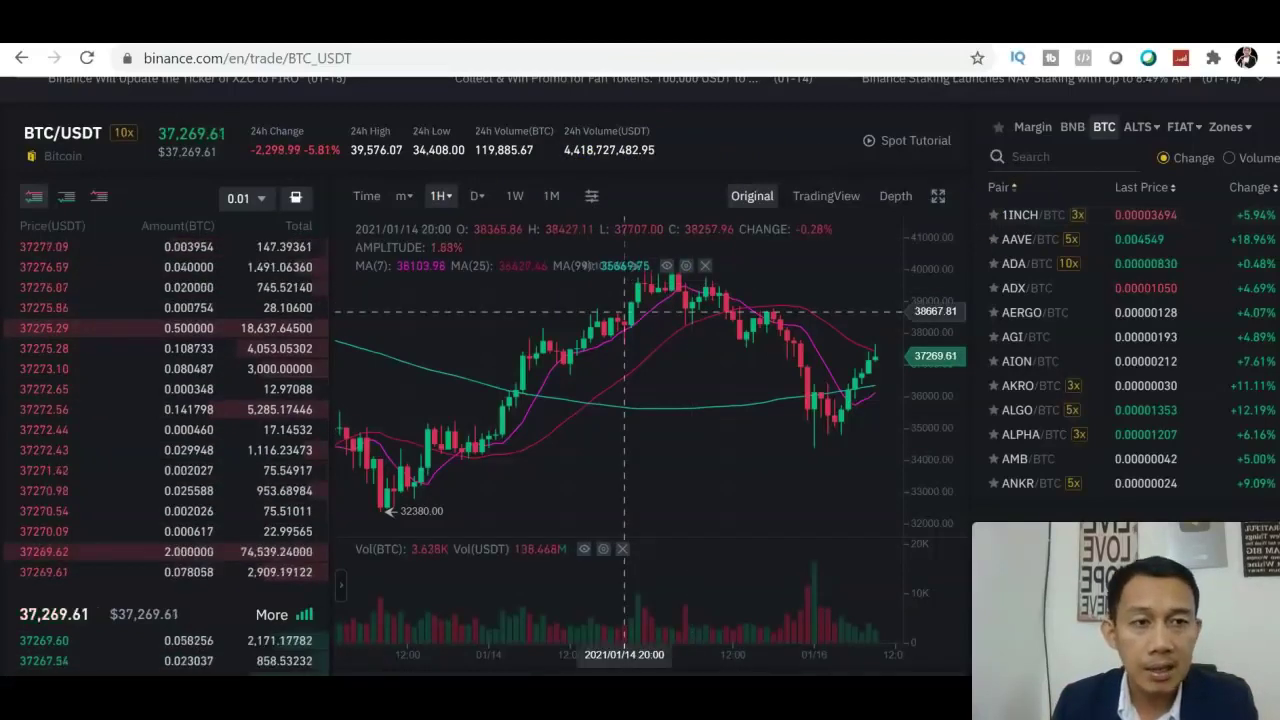
pyautogui.scroll(-2, 625, 311)
# Swap the chart's MA lines and volume pane for EMA(7/25/99), MACD and Stoch RSI indicators.
pyautogui.scroll(3, 625, 93)
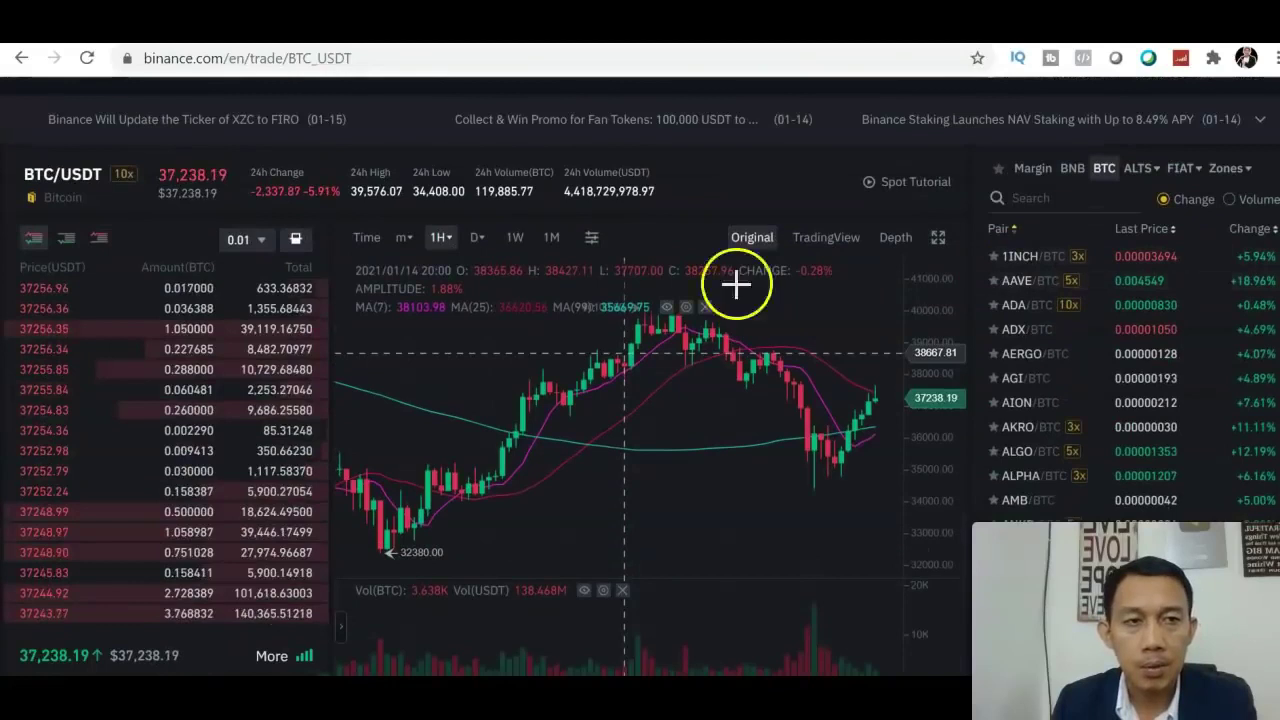
pyautogui.click(591, 240)
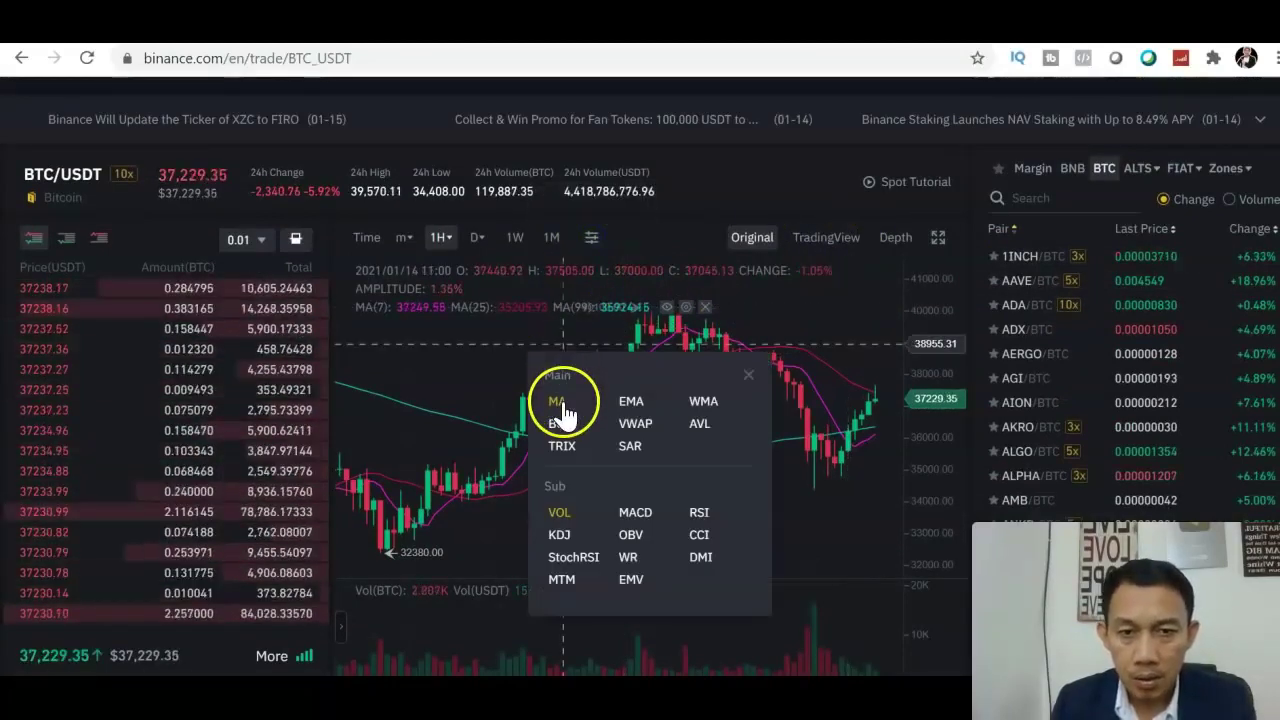
pyautogui.click(633, 410)
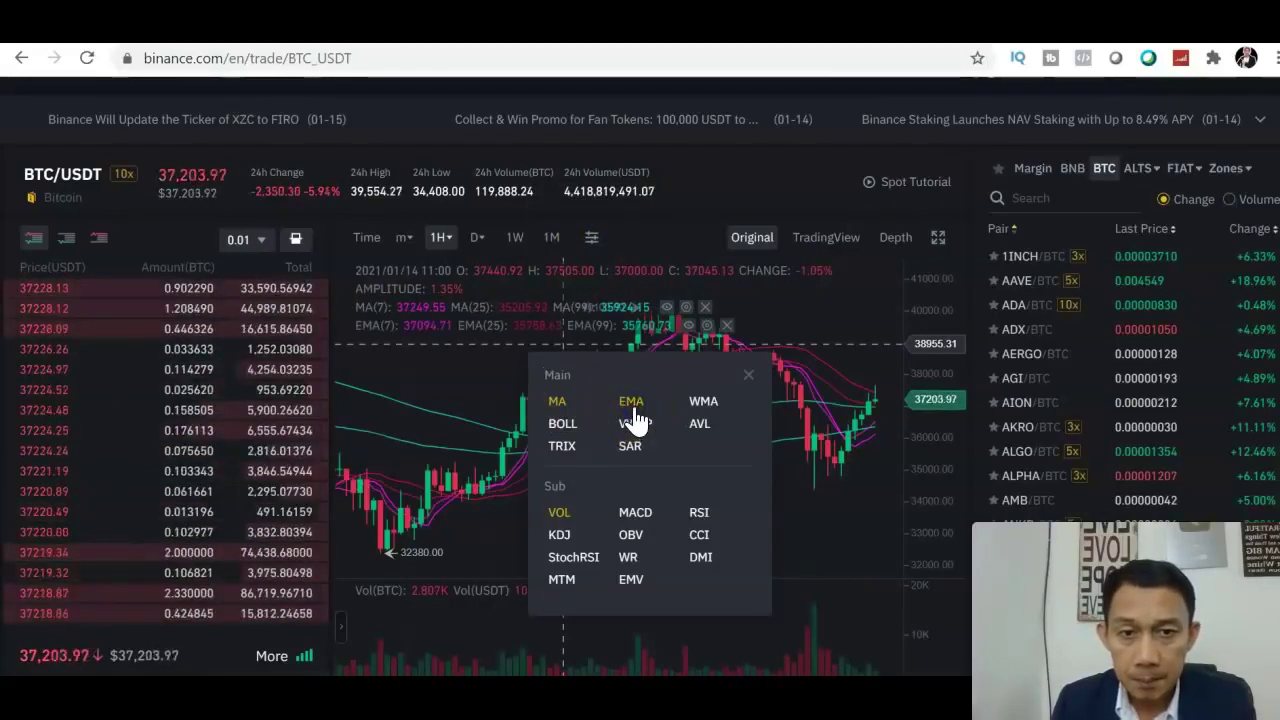
pyautogui.click(557, 408)
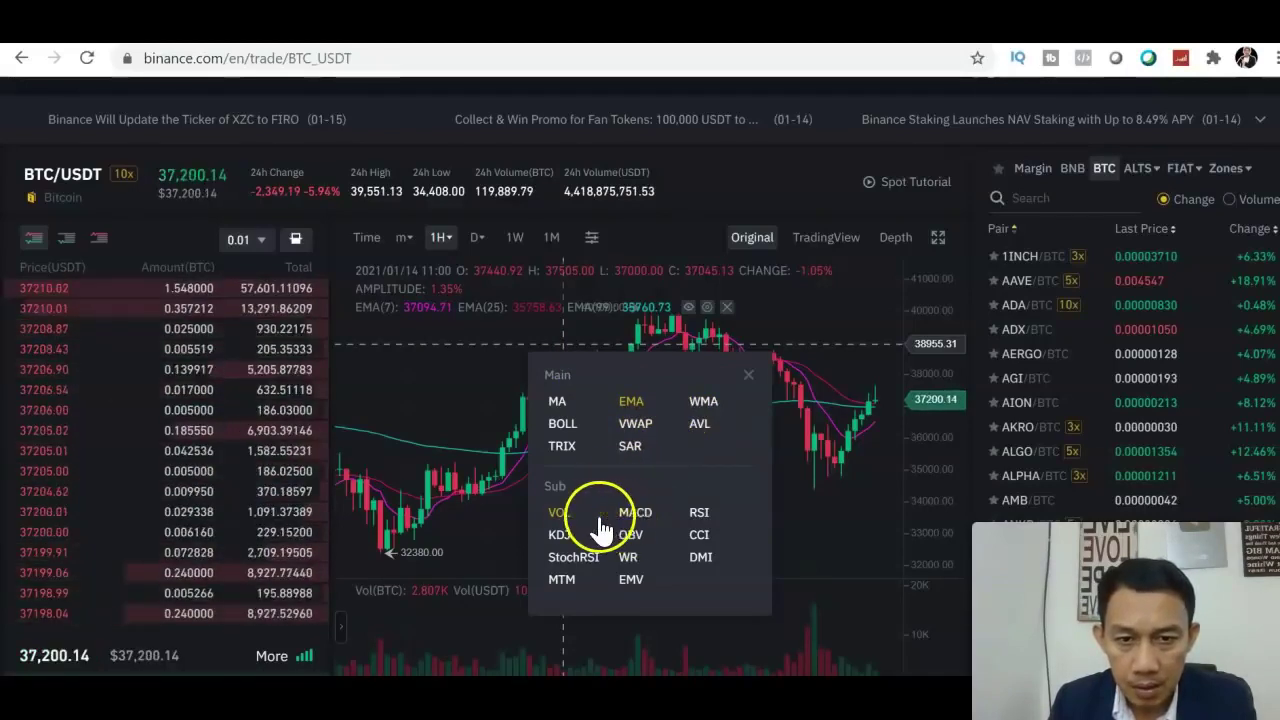
pyautogui.click(560, 513)
pyautogui.click(636, 514)
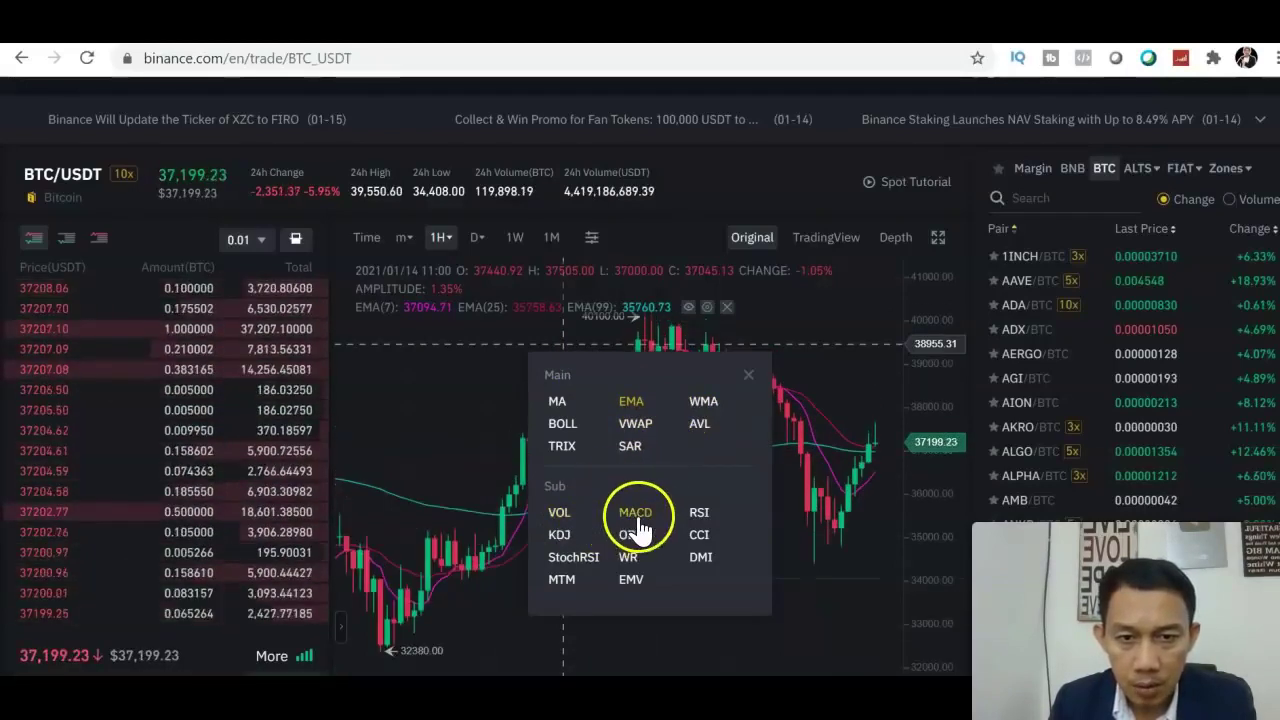
pyautogui.click(582, 563)
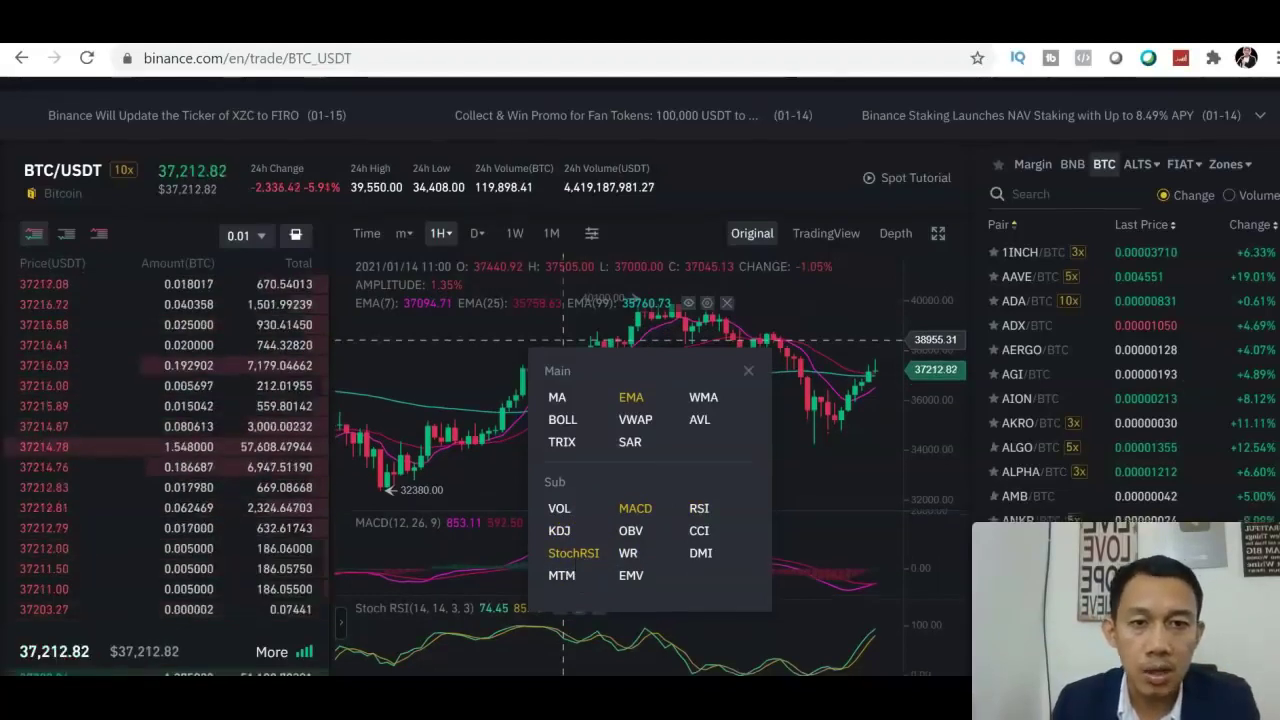
pyautogui.scroll(-2, 640, 400)
pyautogui.scroll(1, 857, 286)
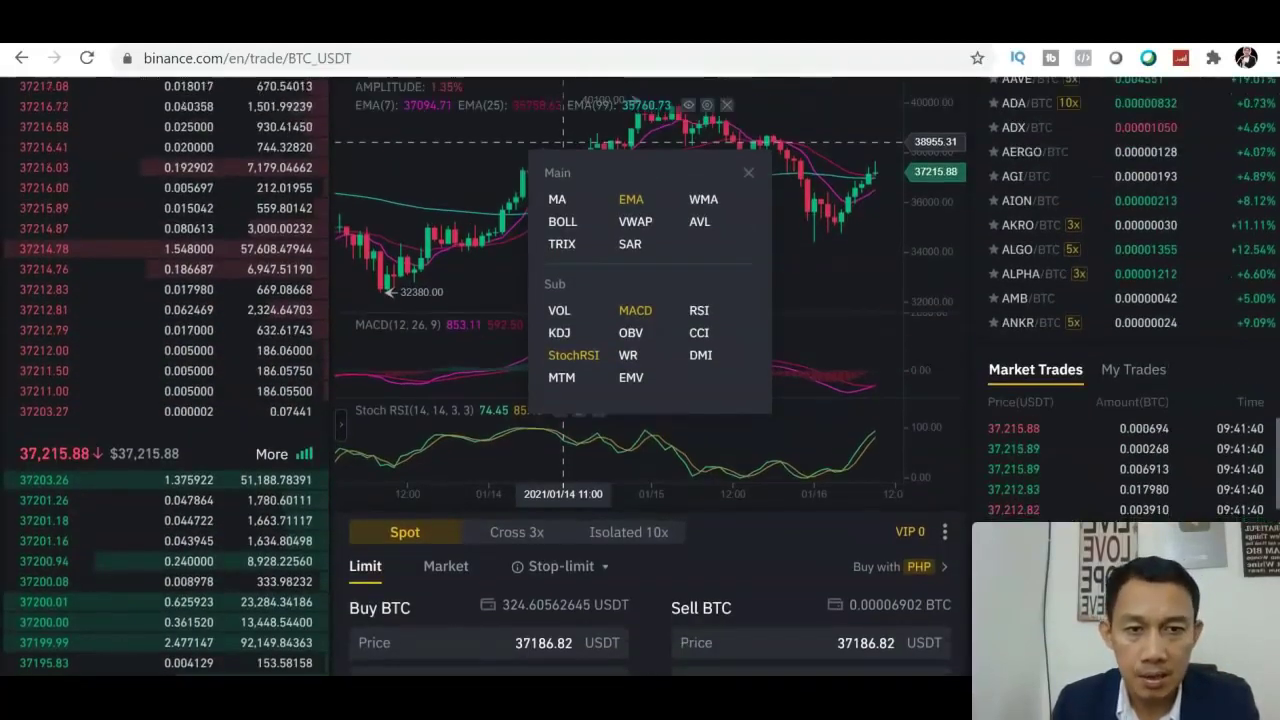
pyautogui.click(747, 214)
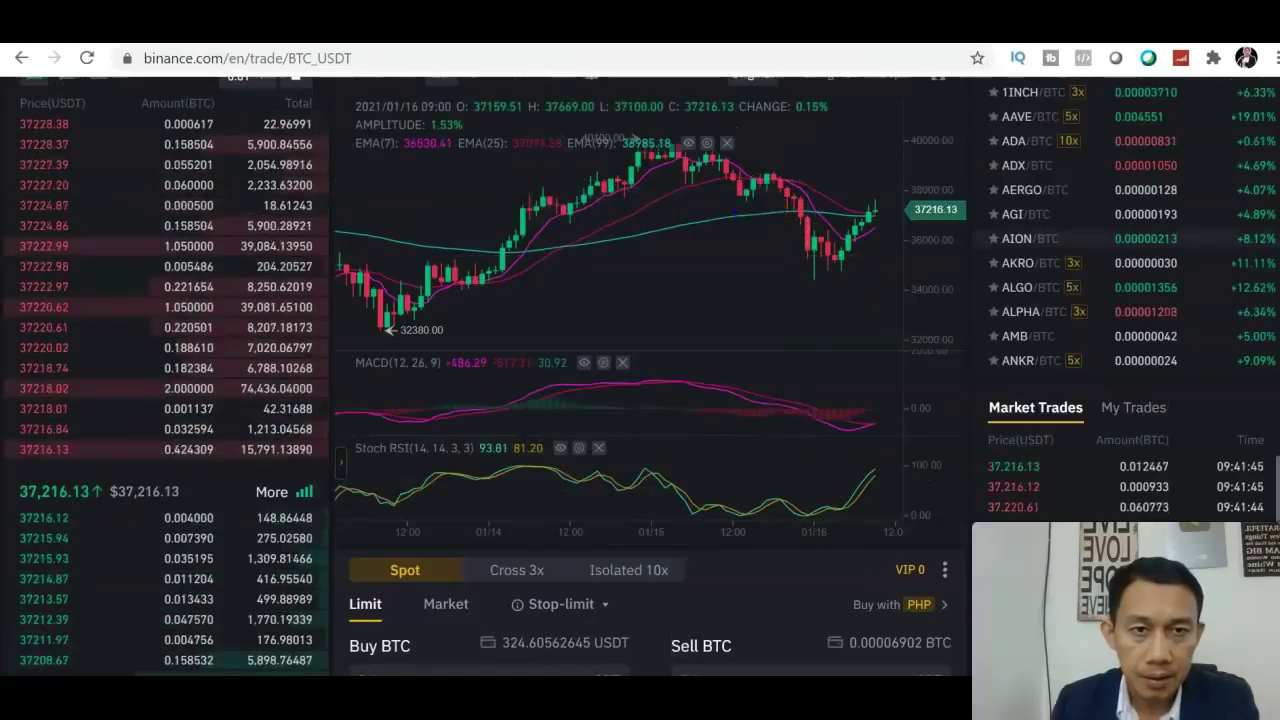
pyautogui.scroll(1, 1148, 222)
# Make the hourly BTC/USDT chart full-screen and pan it to show 11–16 January candles.
pyautogui.scroll(1, 1148, 222)
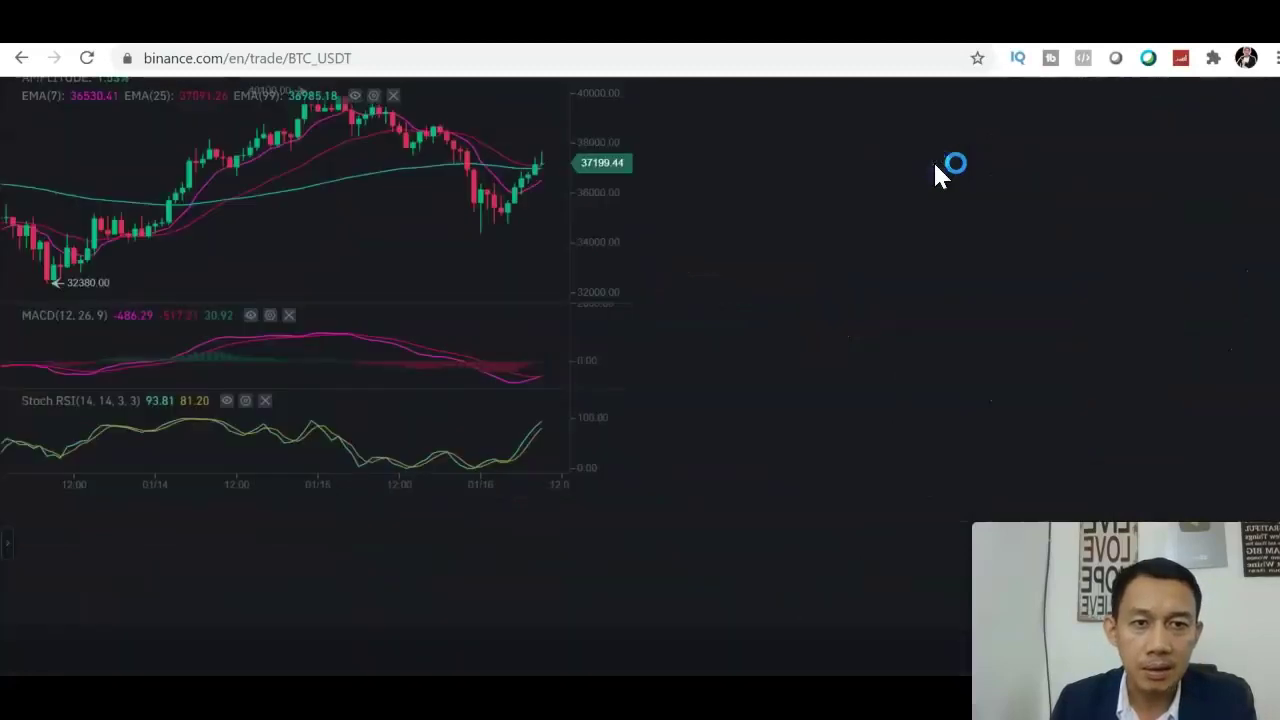
pyautogui.click(1263, 256)
pyautogui.scroll(1, 640, 373)
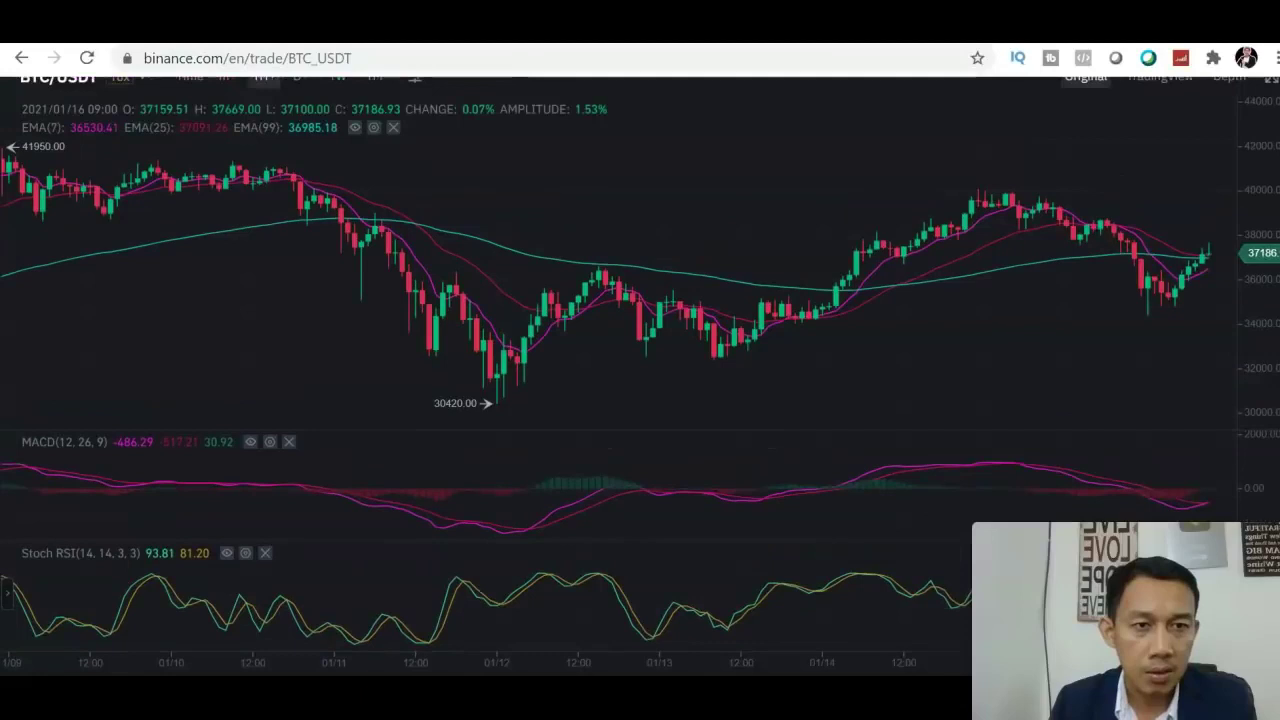
pyautogui.scroll(-1, 640, 376)
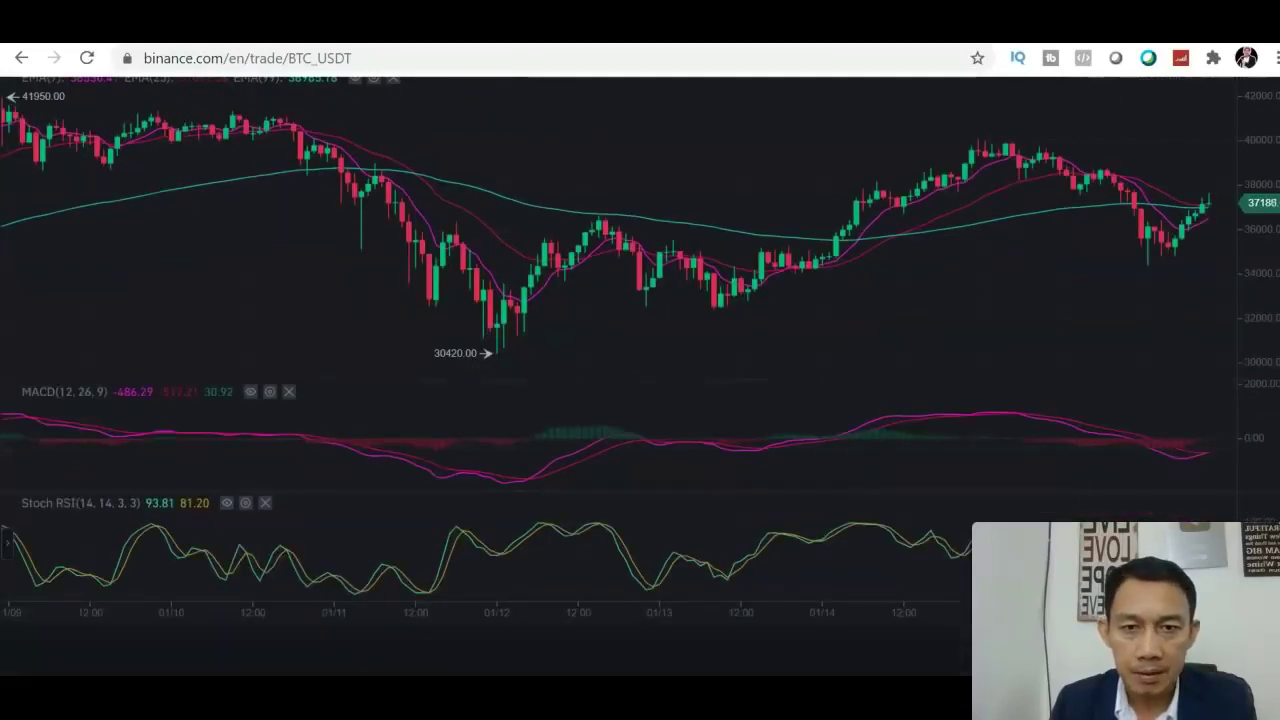
pyautogui.moveTo(1071, 287); pyautogui.dragTo(872, 296)
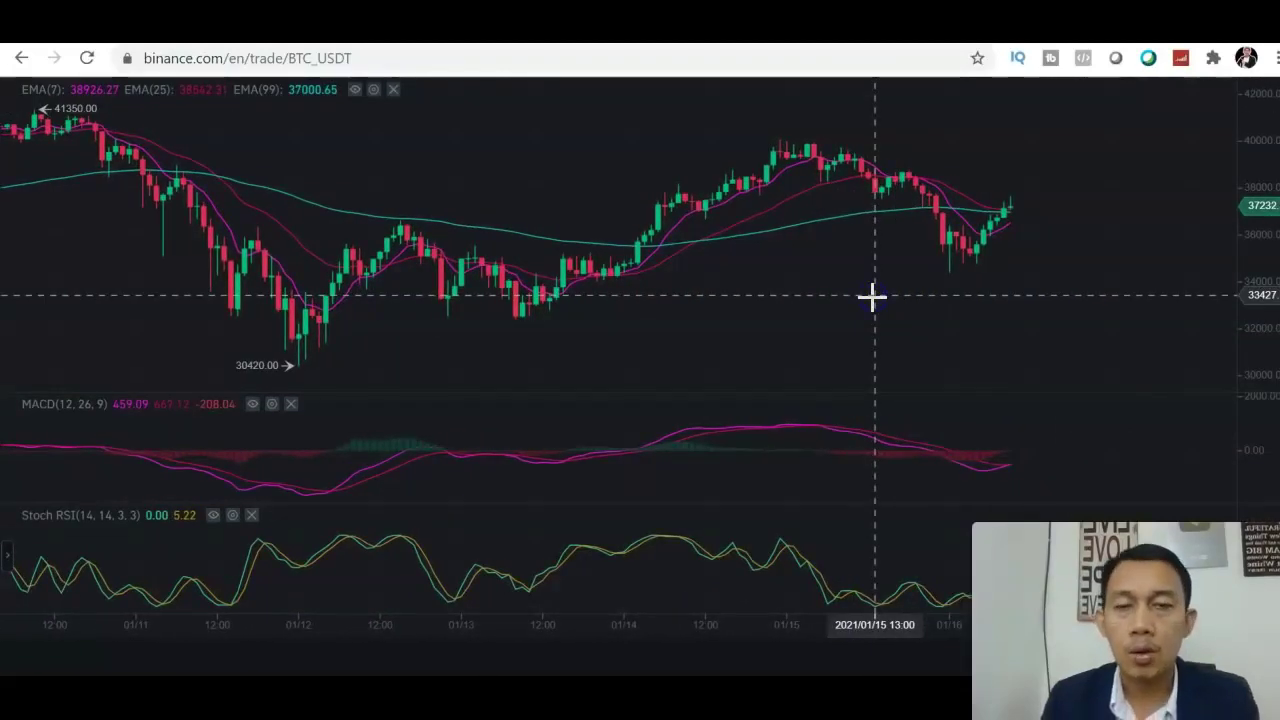
pyautogui.click(752, 217)
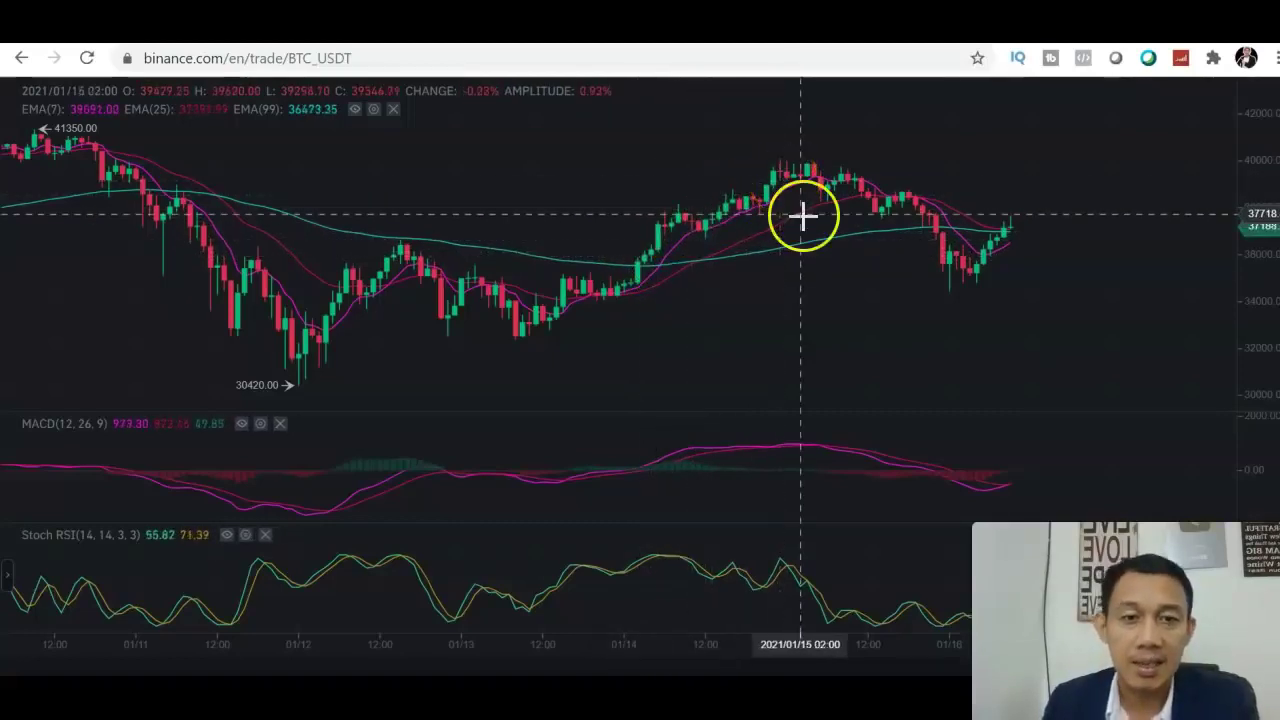
pyautogui.click(711, 277)
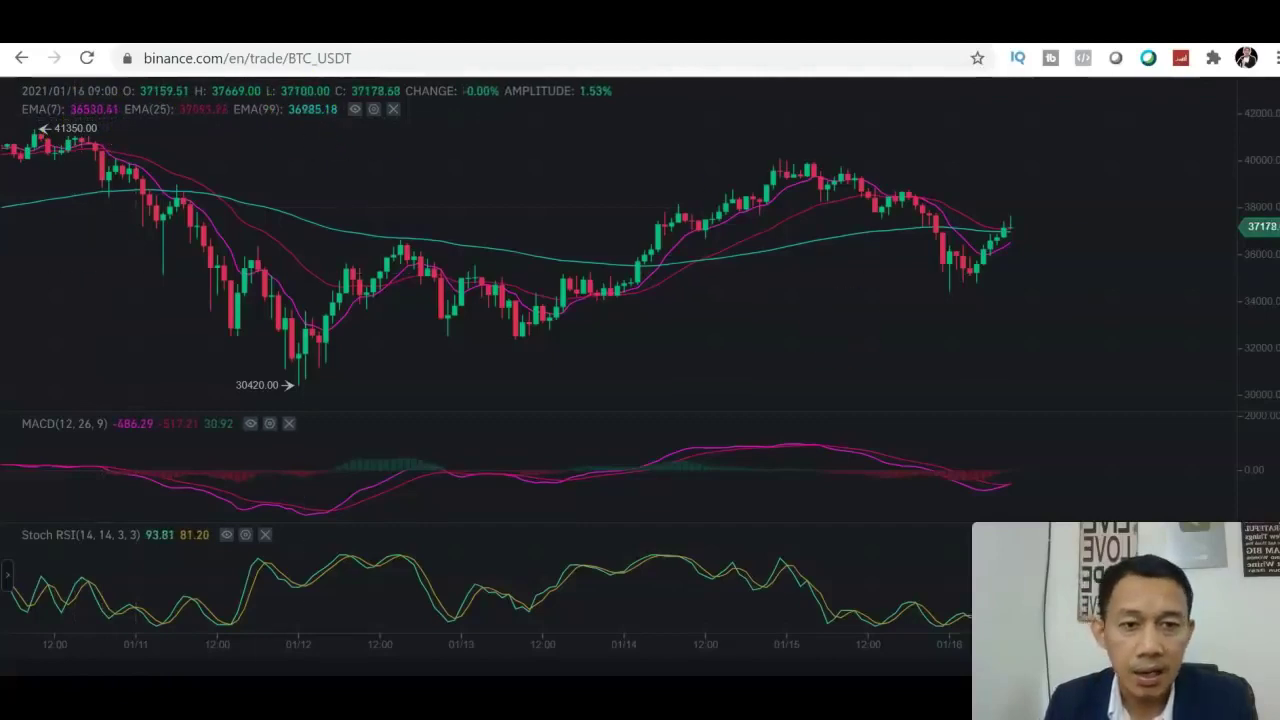
pyautogui.scroll(-1, 640, 364)
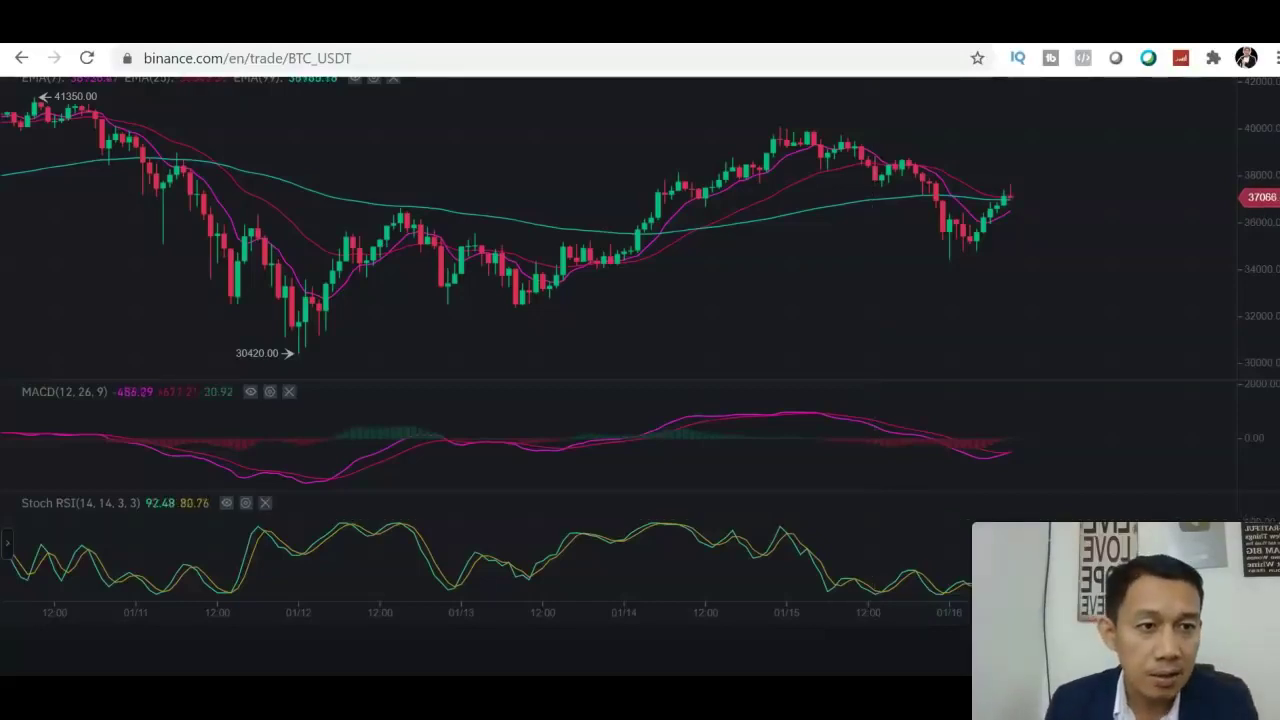
pyautogui.scroll(1, 640, 300)
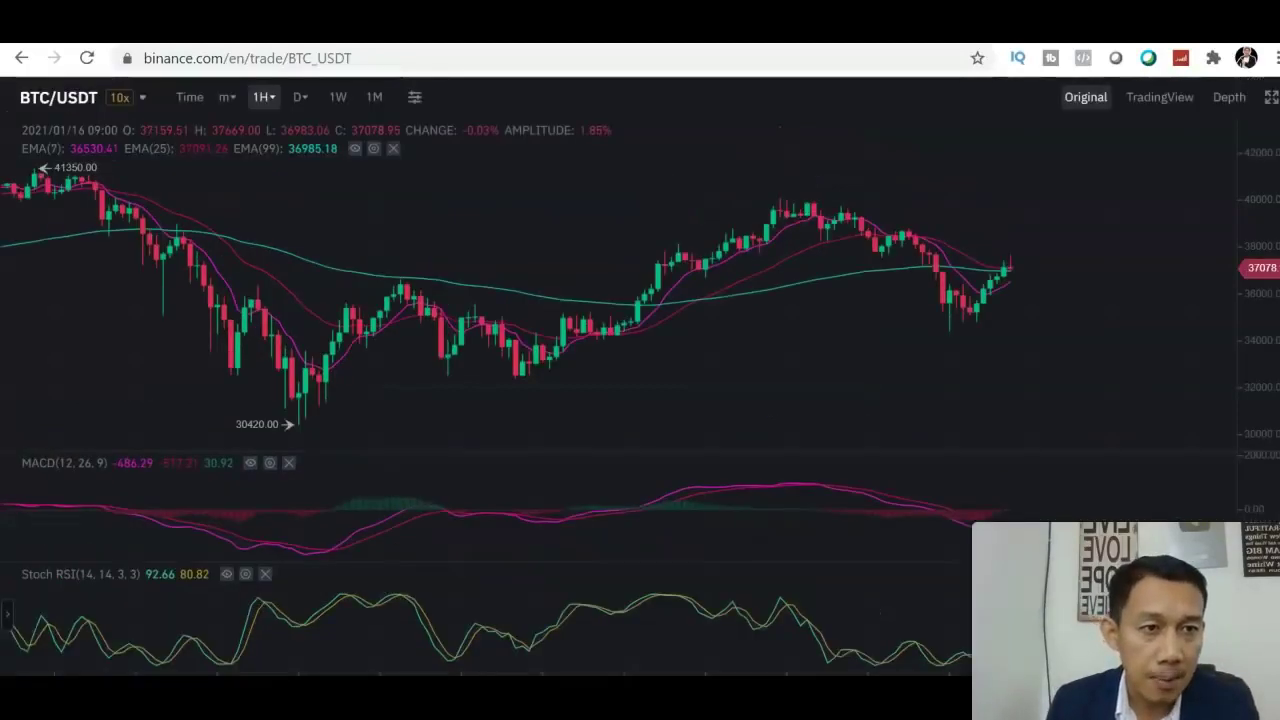
# Exit the full-screen chart and return to the Spot limit order form priced at 37186.82 USDT.
pyautogui.click(1270, 100)
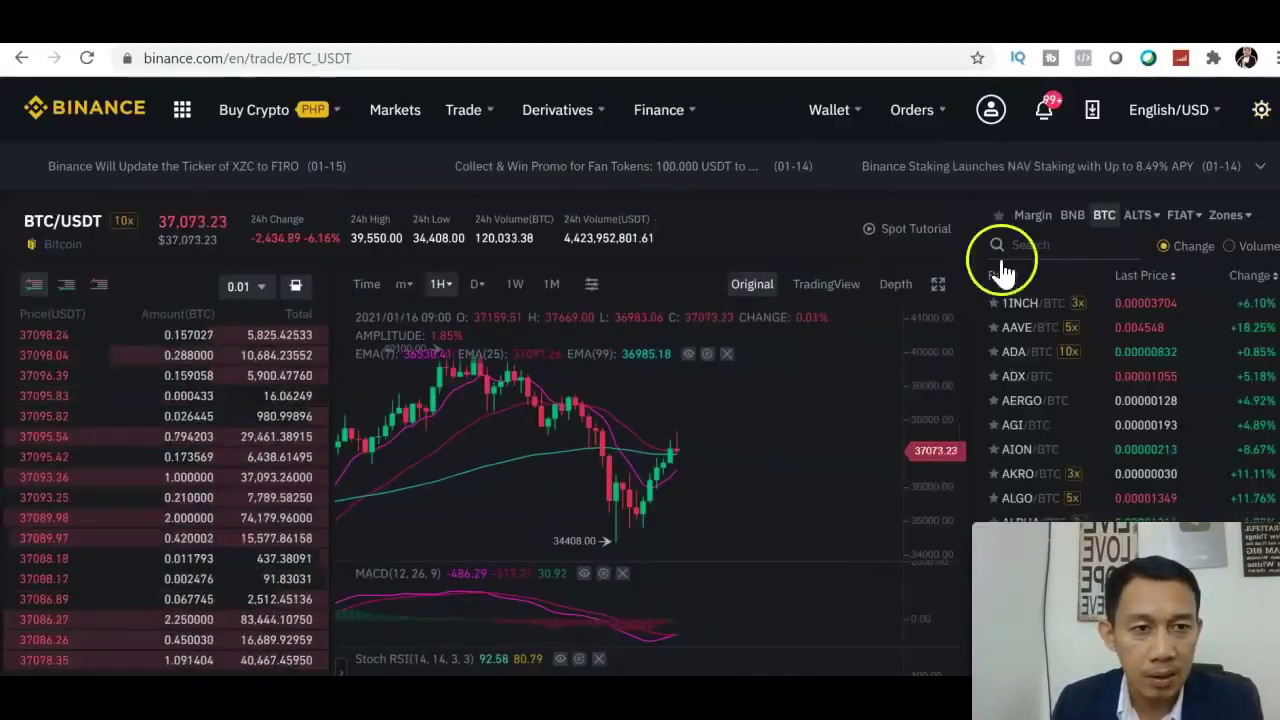
pyautogui.scroll(-4, 640, 400)
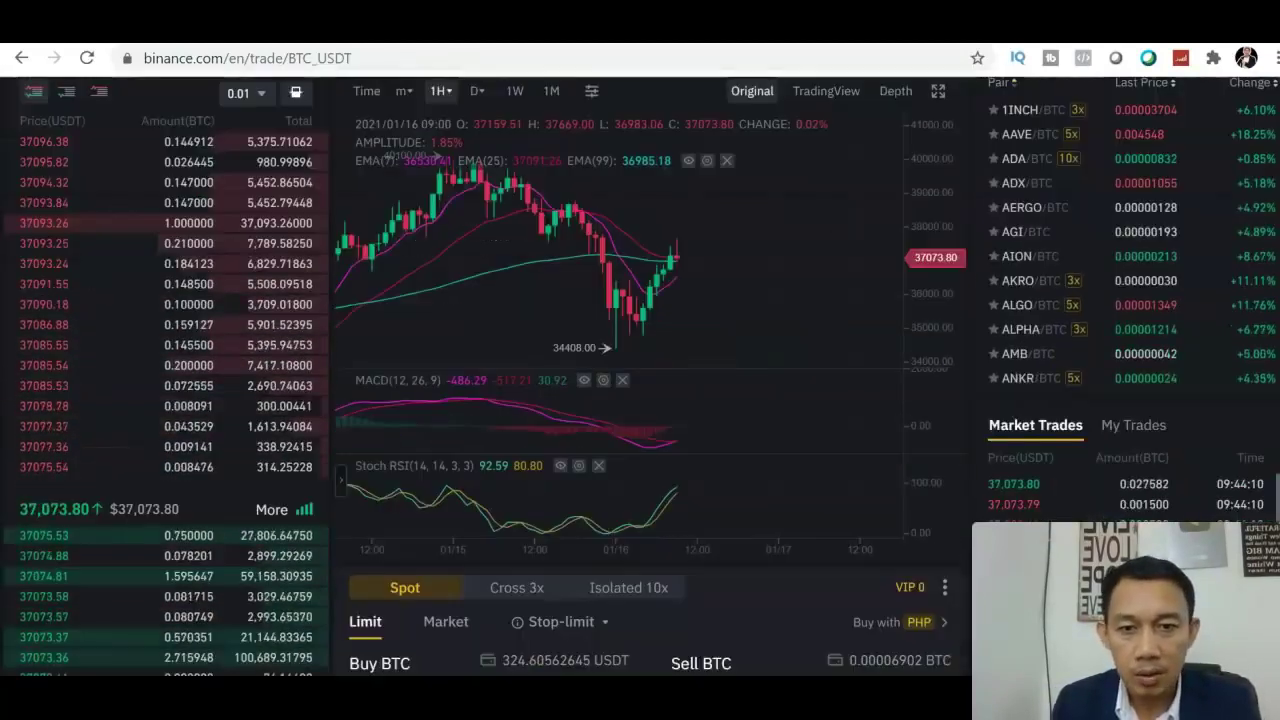
pyautogui.scroll(-1, 948, 480)
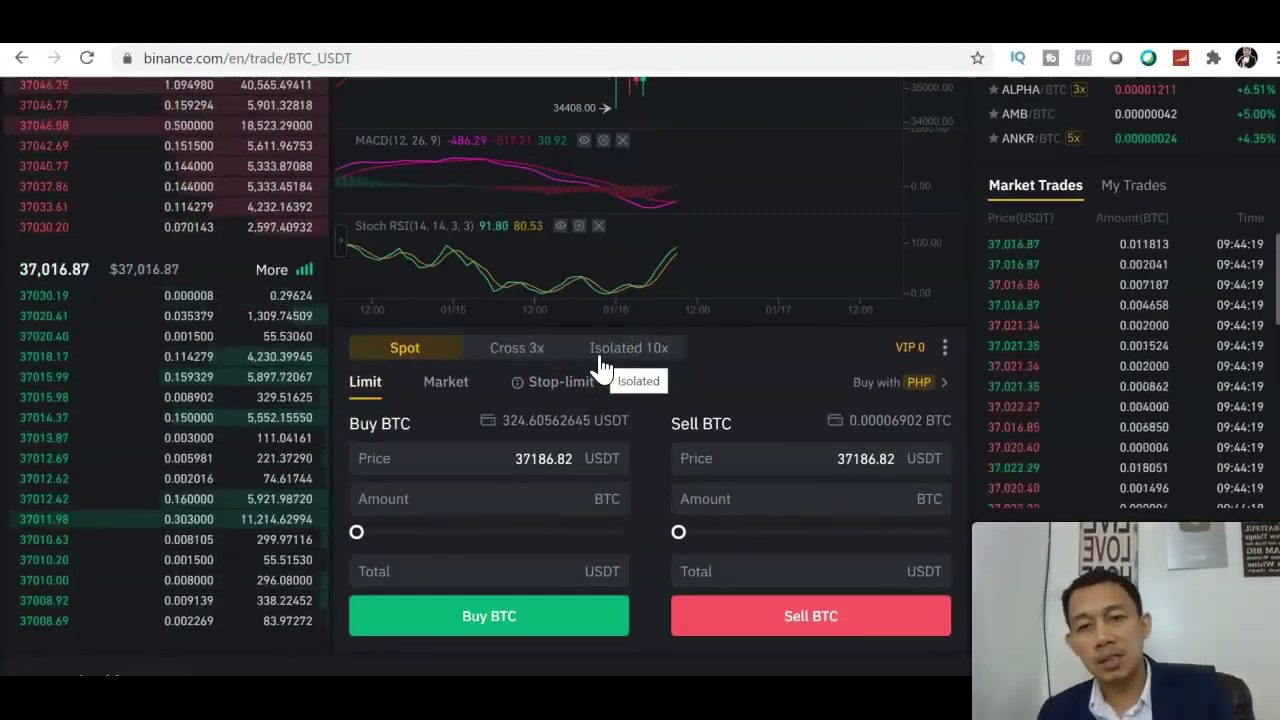
pyautogui.click(460, 489)
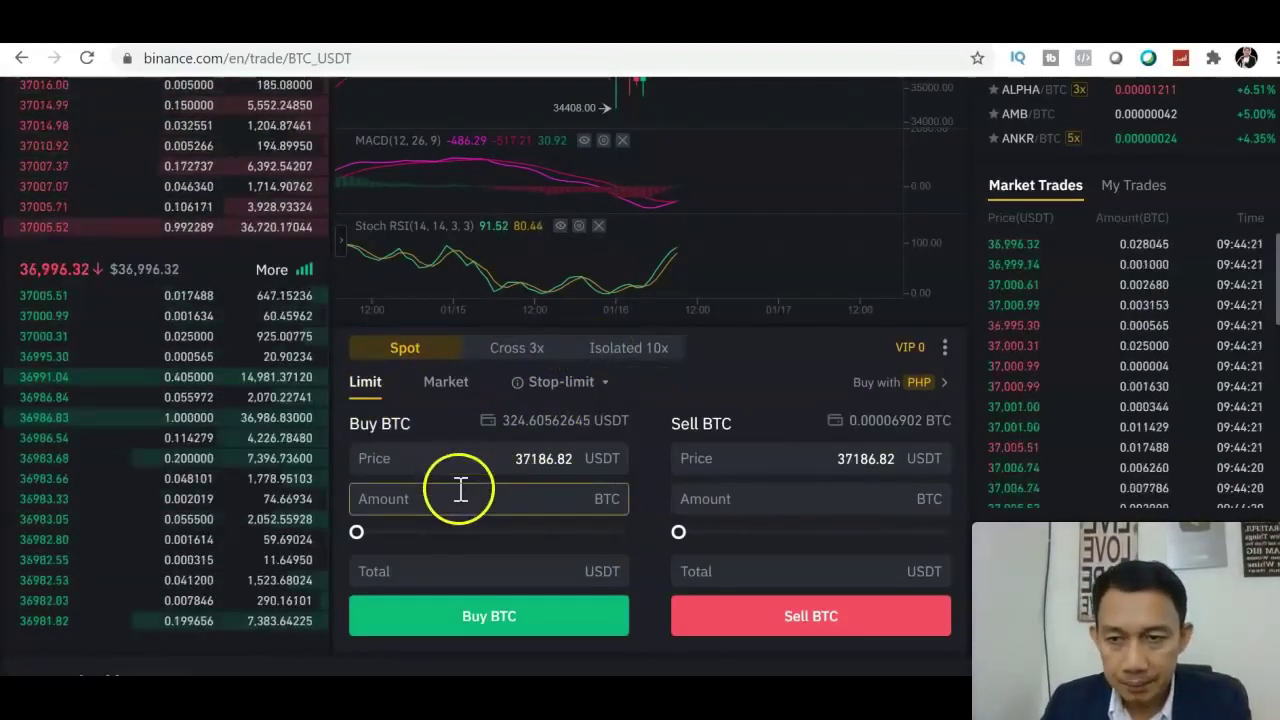
pyautogui.click(450, 463)
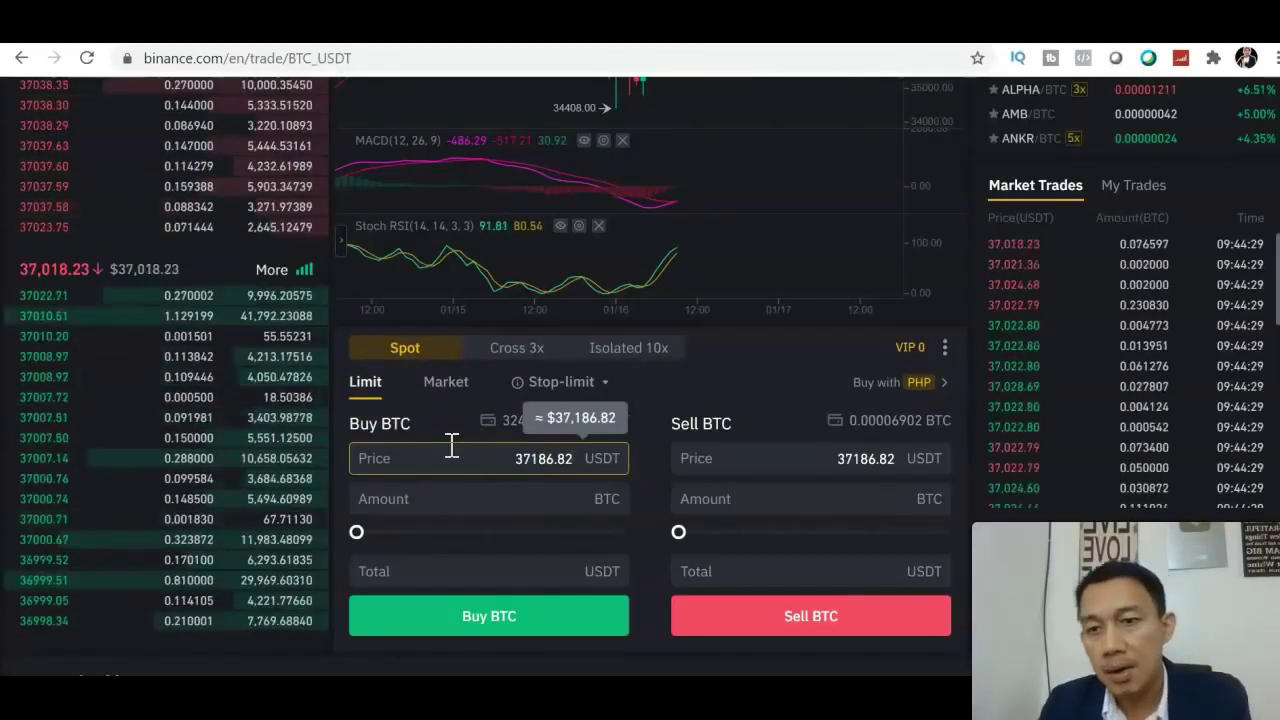
pyautogui.moveTo(86, 486)
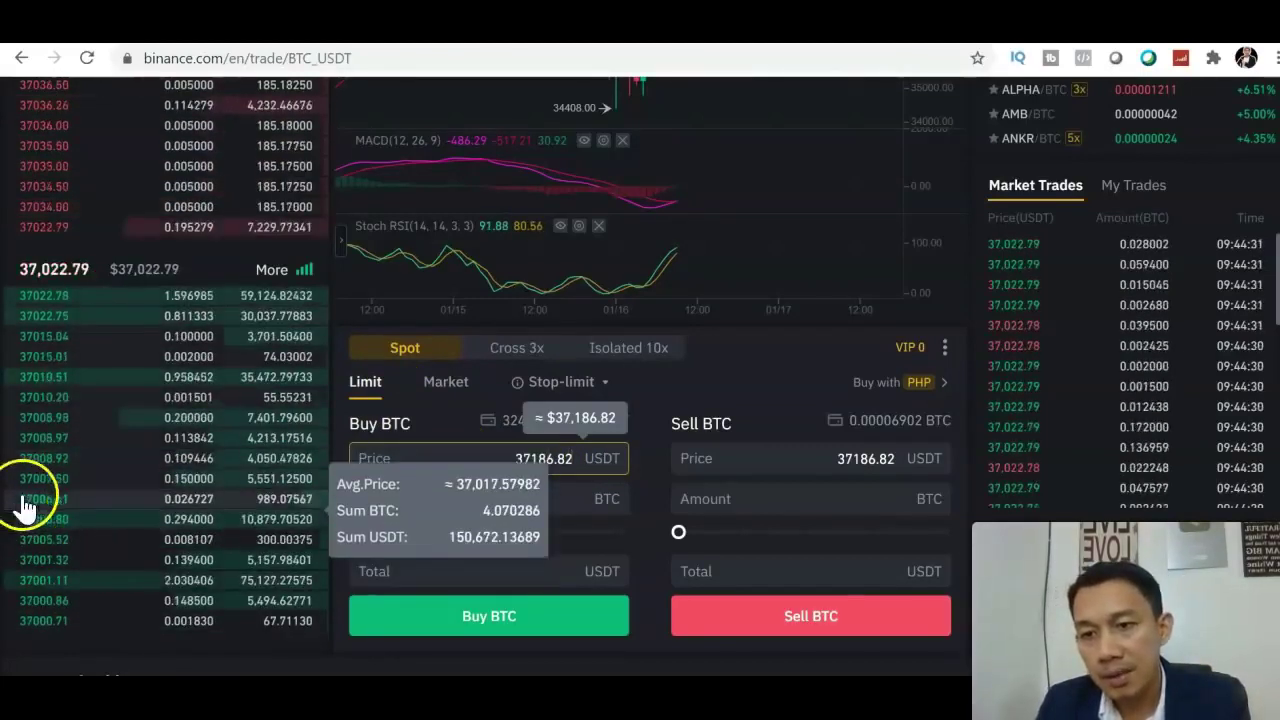
pyautogui.moveTo(57, 630)
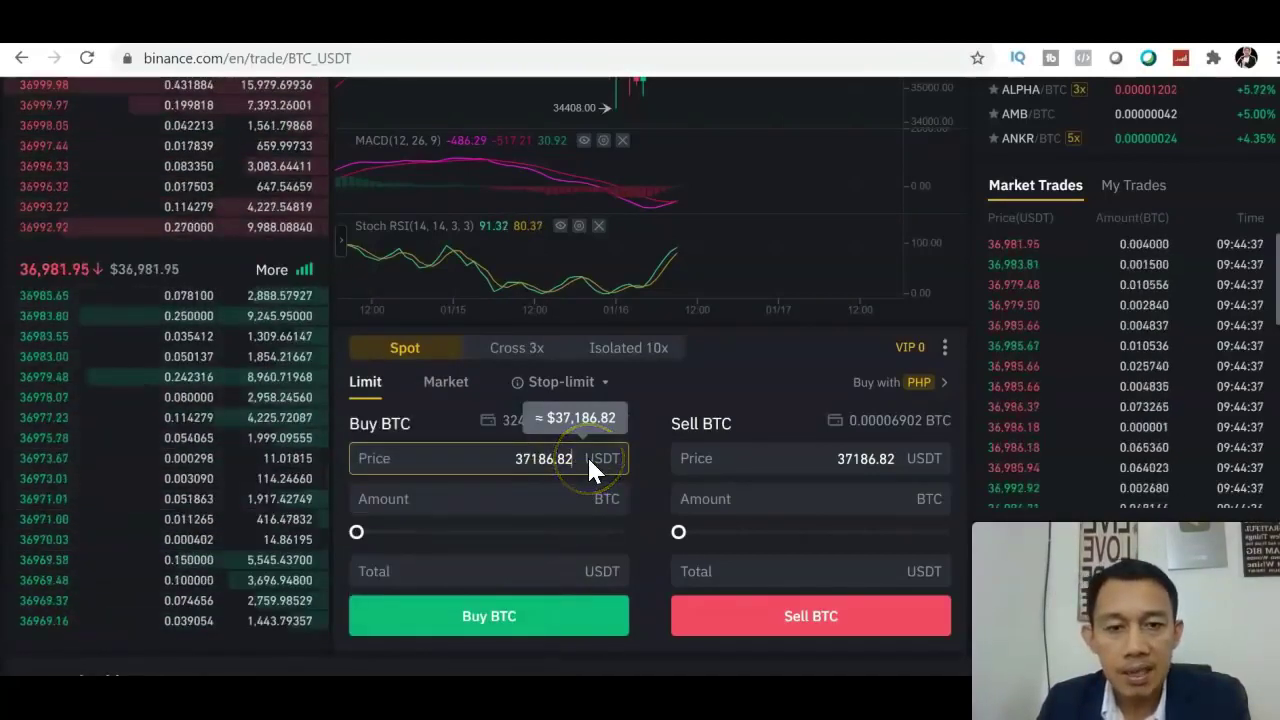
# Place a limit buy for 0.009274 BTC at 35000 USDT using 100% of the USDT balance.
pyautogui.press('BackSpace')
pyautogui.press('BackSpace')
pyautogui.press('BackSpace')
pyautogui.press('BackSpace')
pyautogui.press('BackSpace')
pyautogui.press('BackSpace')
pyautogui.press('BackSpace')
pyautogui.write('5')
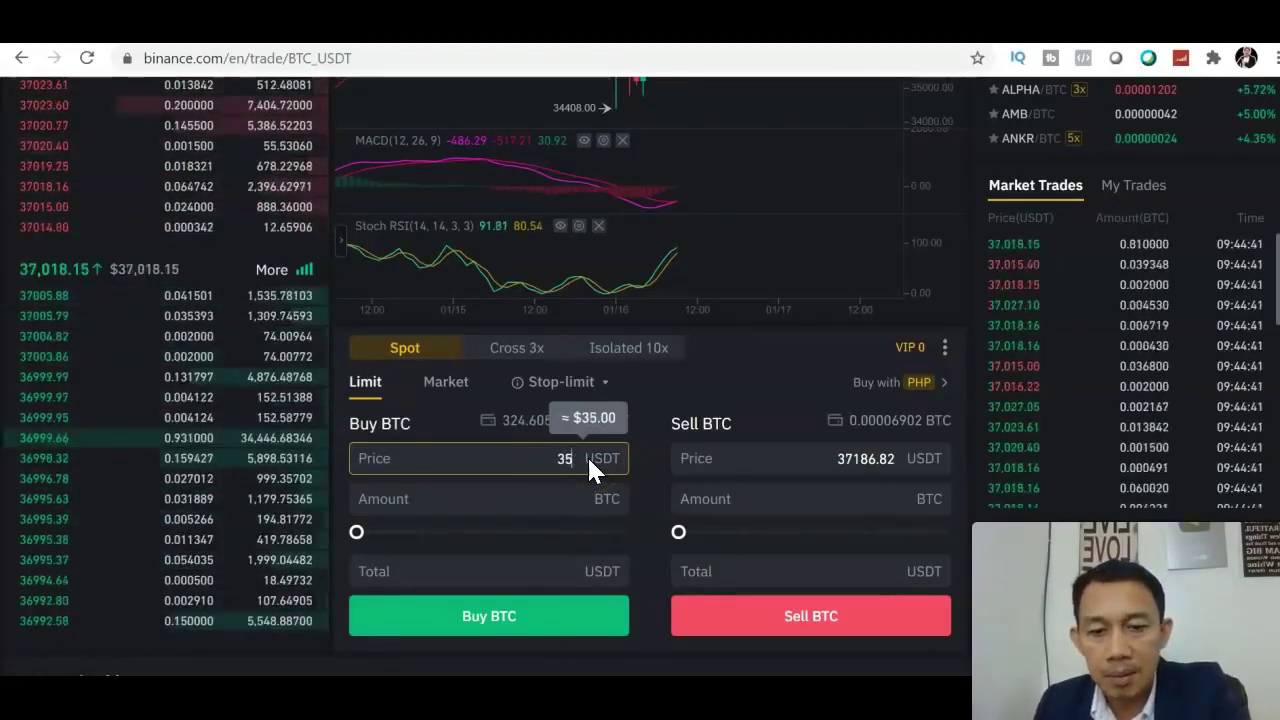
pyautogui.write('000')
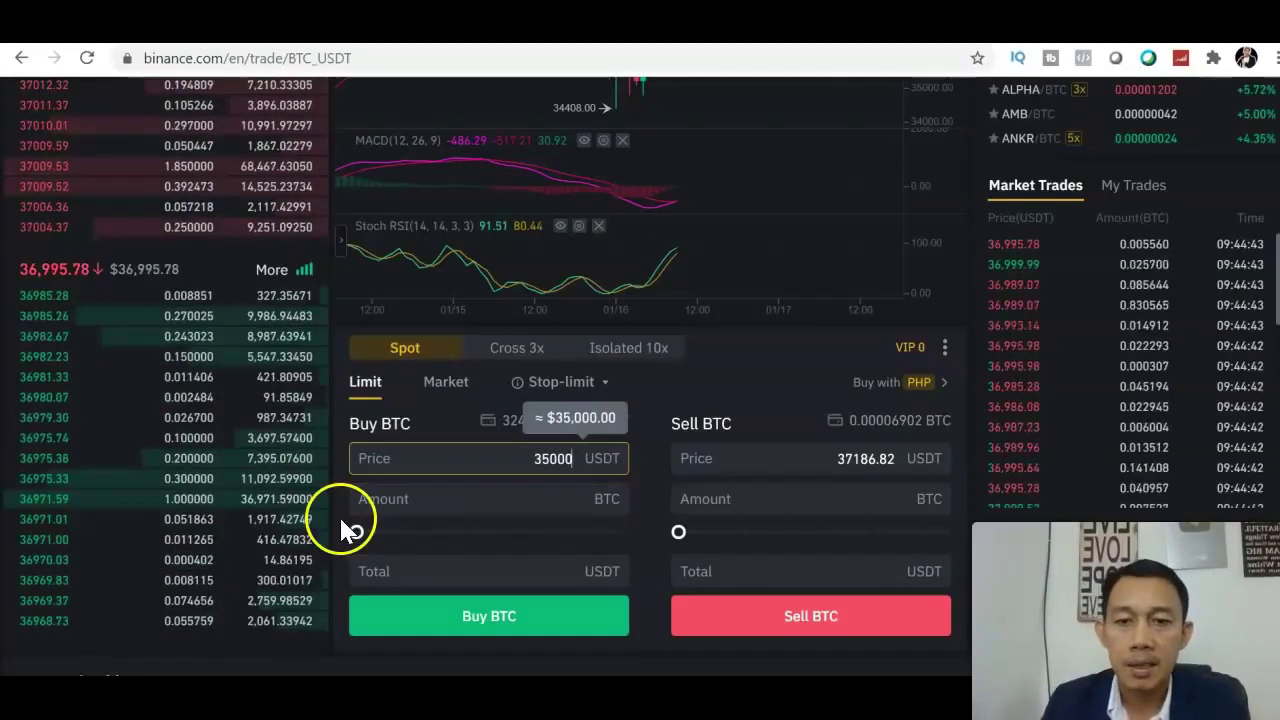
pyautogui.moveTo(346, 530); pyautogui.dragTo(645, 560)
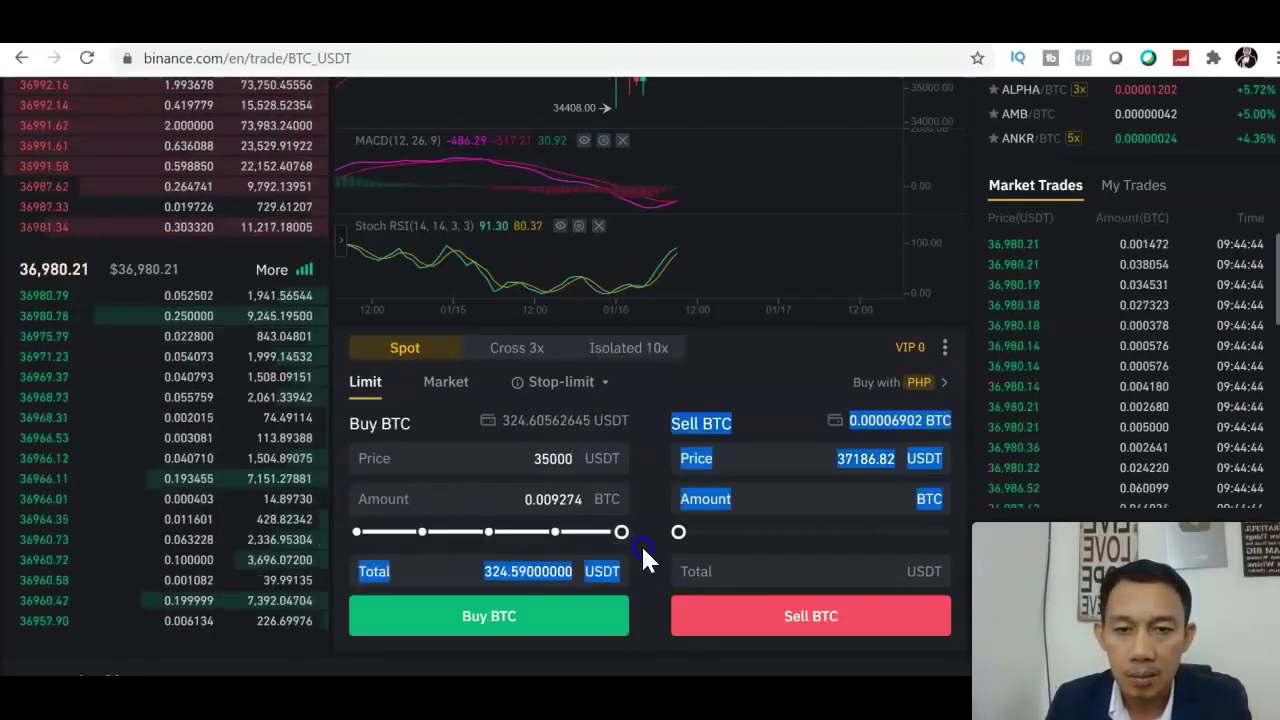
pyautogui.moveTo(357, 526); pyautogui.dragTo(634, 530)
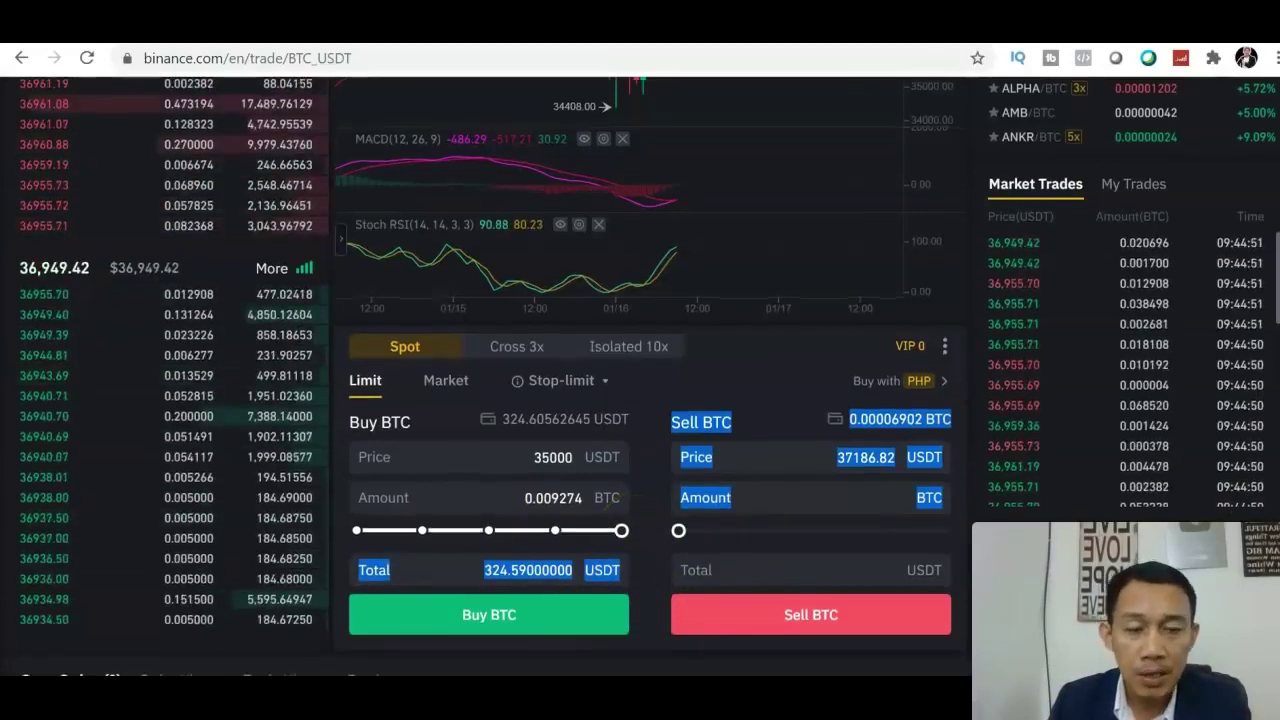
pyautogui.scroll(-2, 724, 612)
pyautogui.click(520, 512)
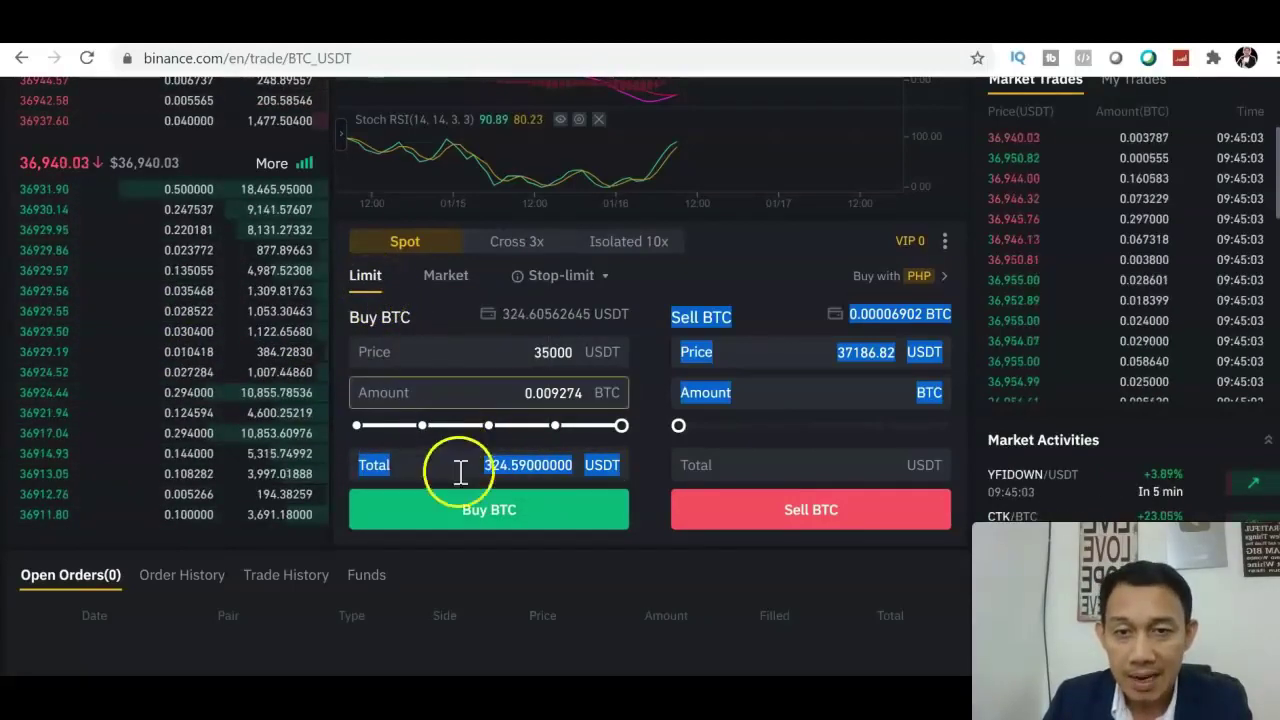
pyautogui.click(463, 515)
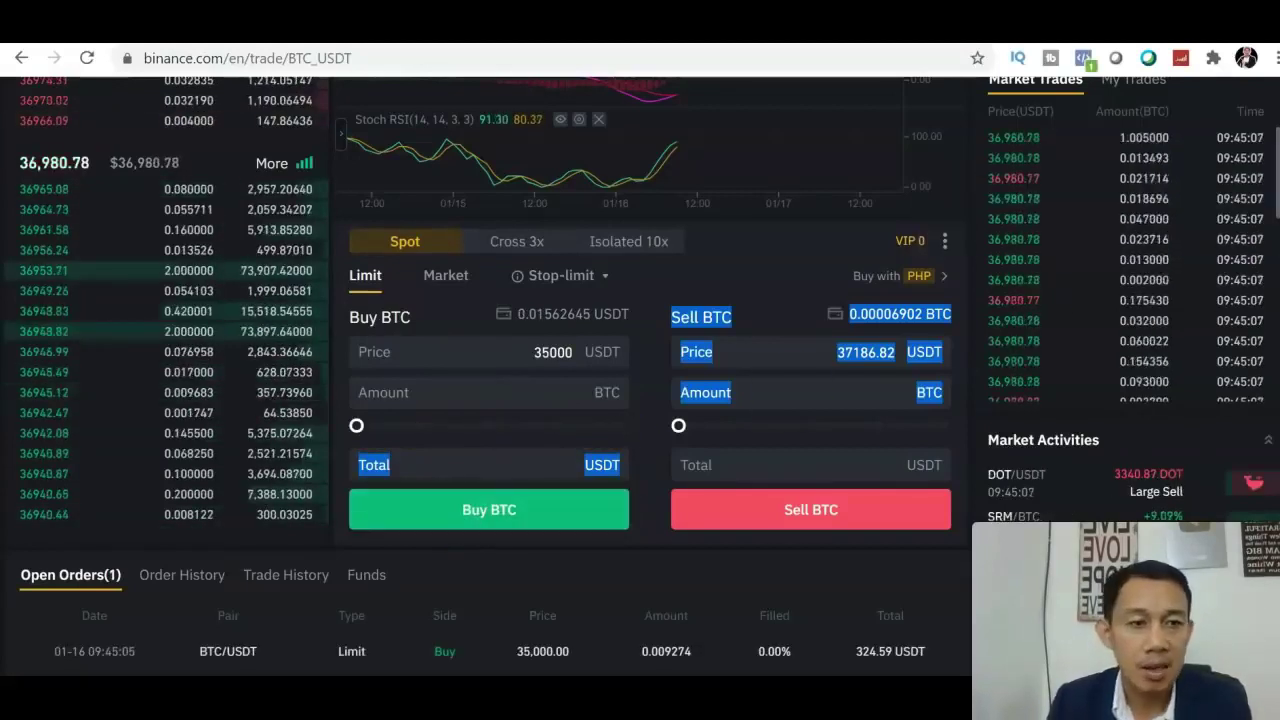
# Cancel the 35,000 USDT limit buy in Open Orders, restoring 324.60562645 USDT available.
pyautogui.scroll(-2, 640, 368)
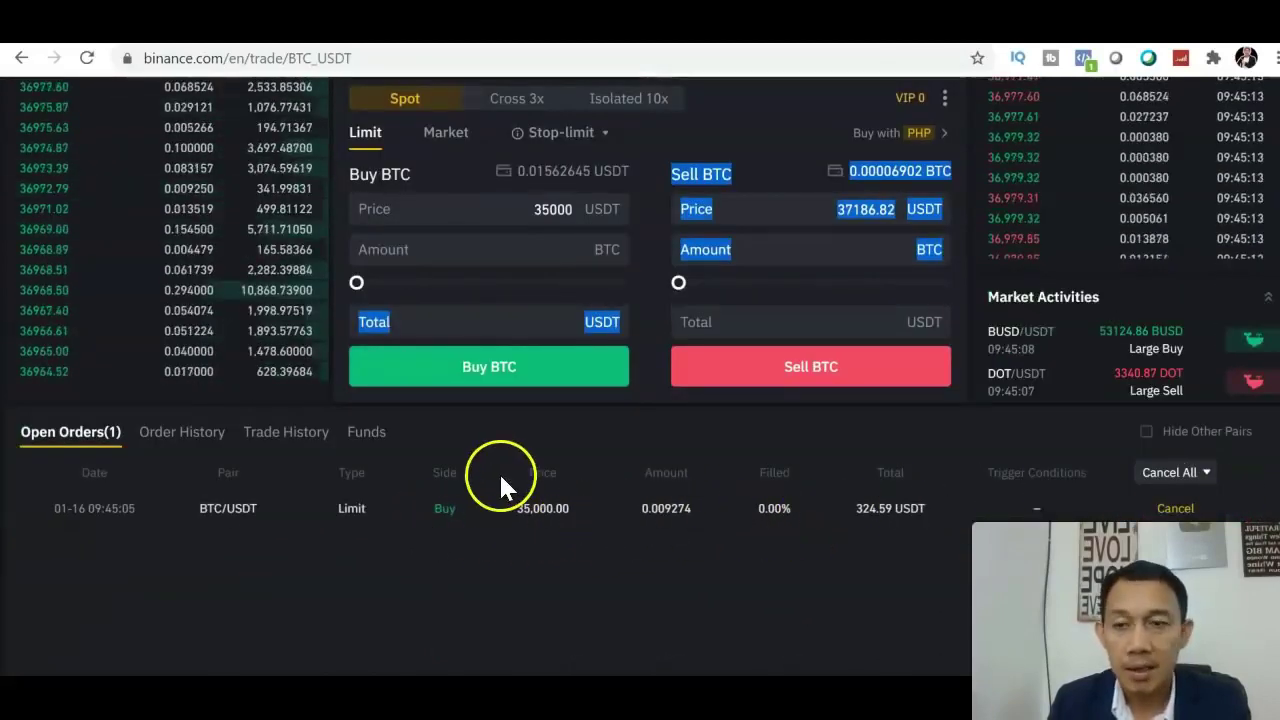
pyautogui.moveTo(205, 215)
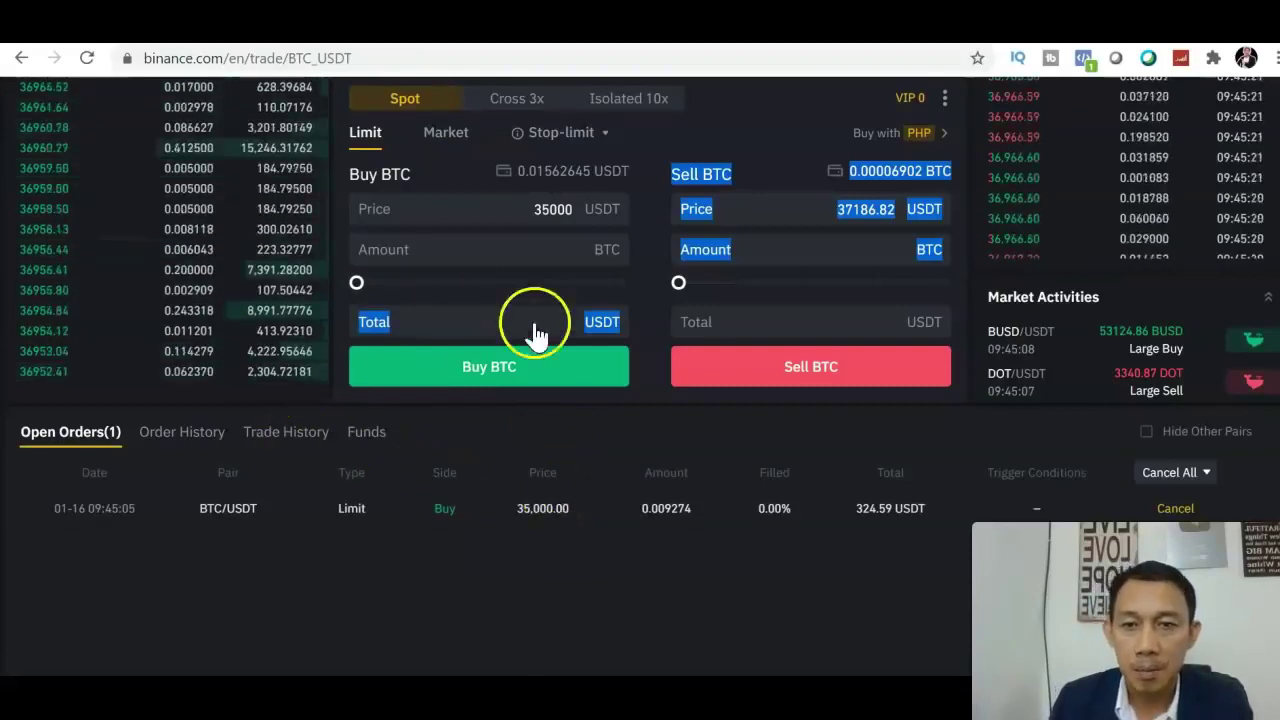
pyautogui.click(764, 115)
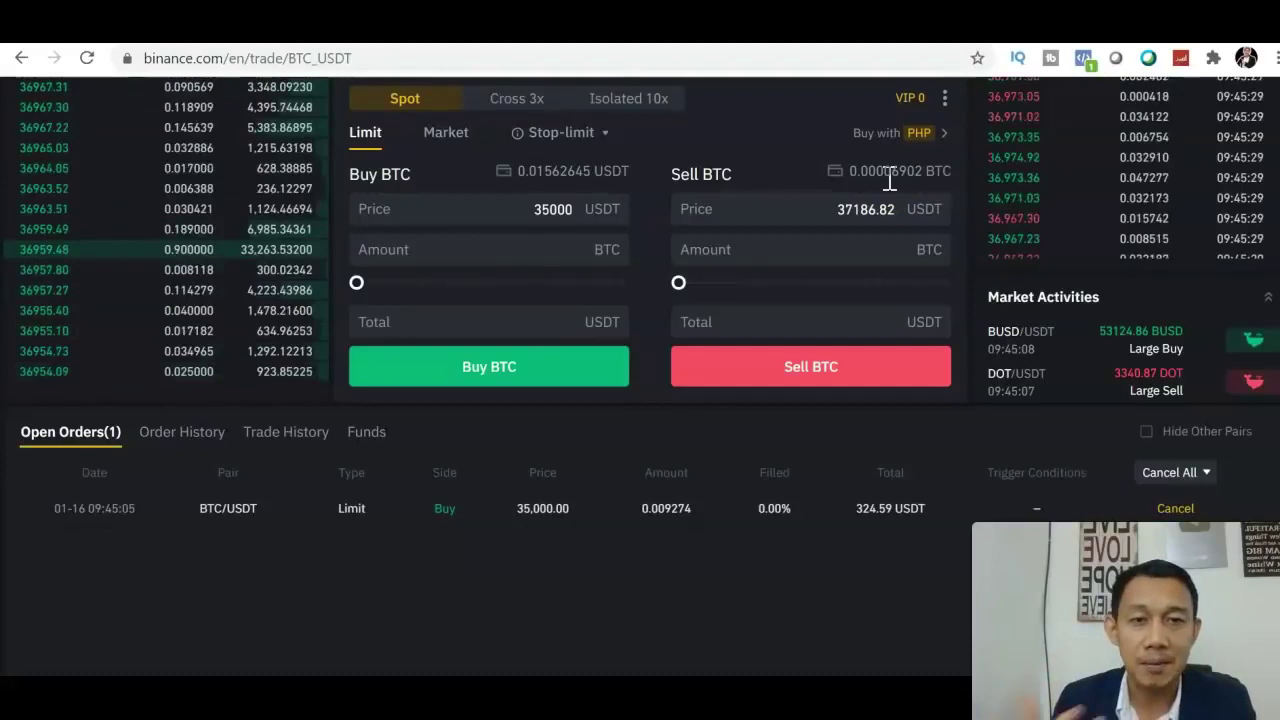
pyautogui.click(1176, 509)
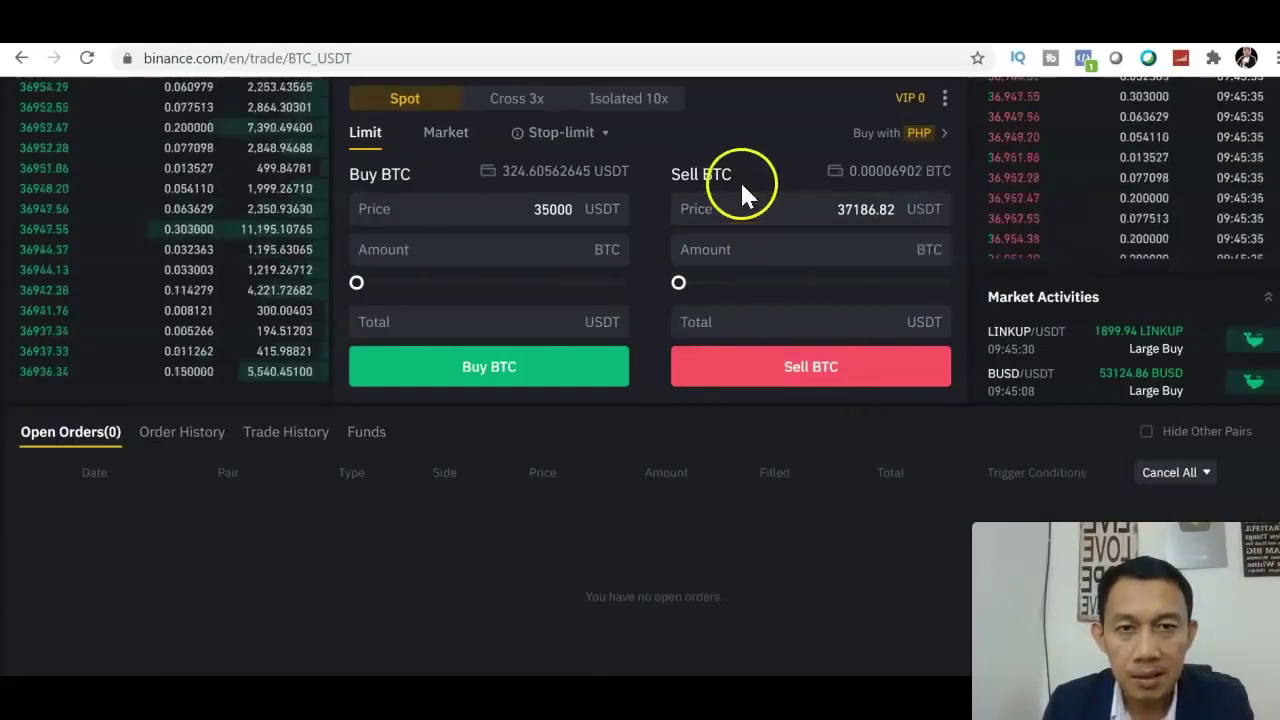
pyautogui.click(682, 211)
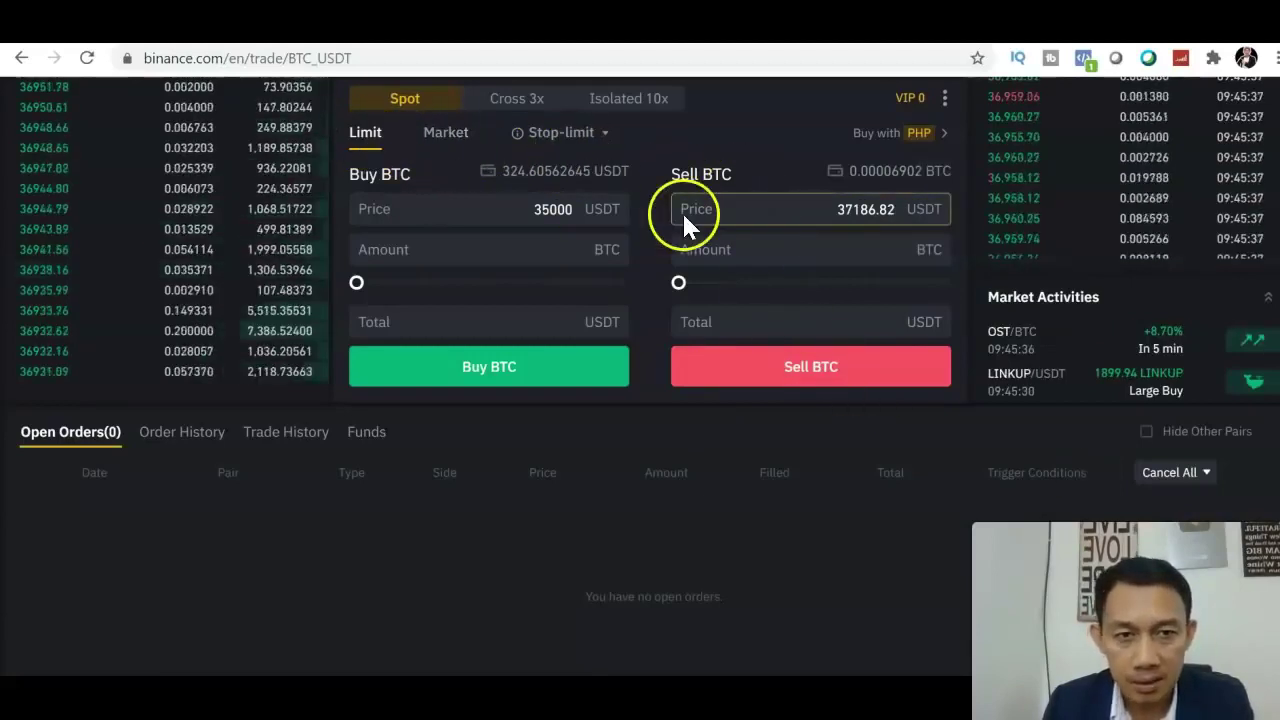
pyautogui.scroll(5, 1000, 240)
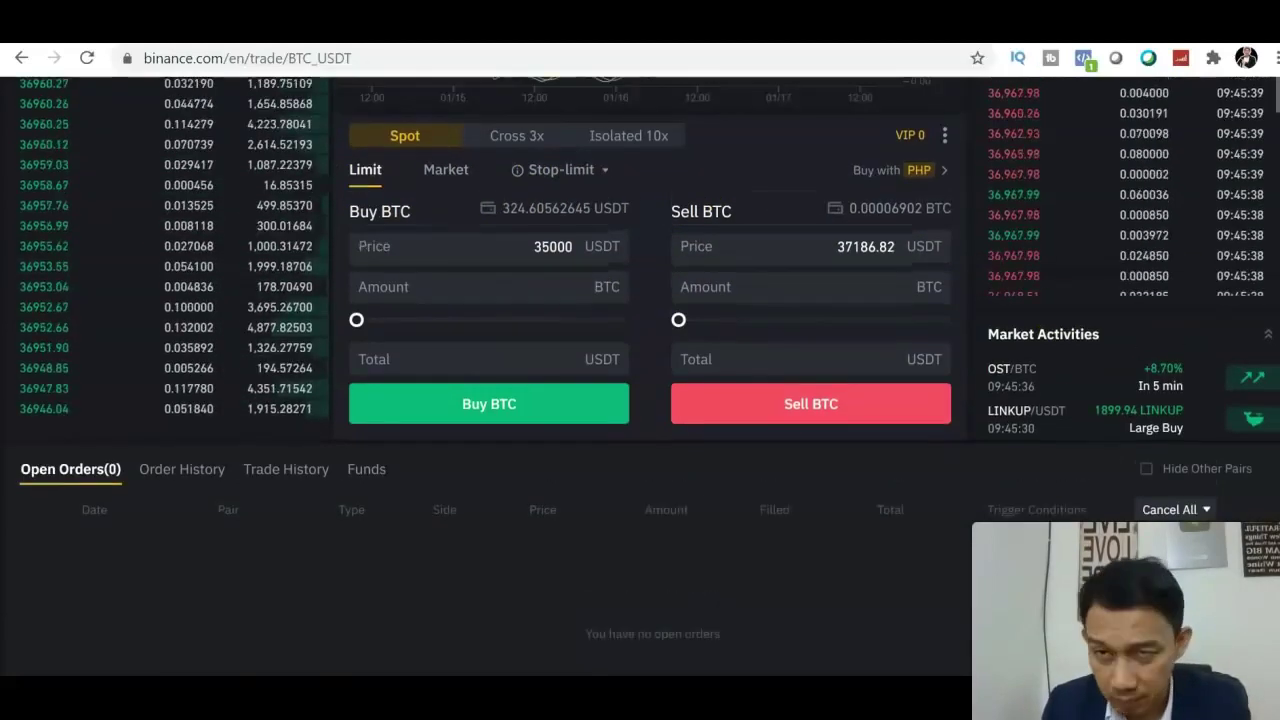
pyautogui.scroll(1, 477, 400)
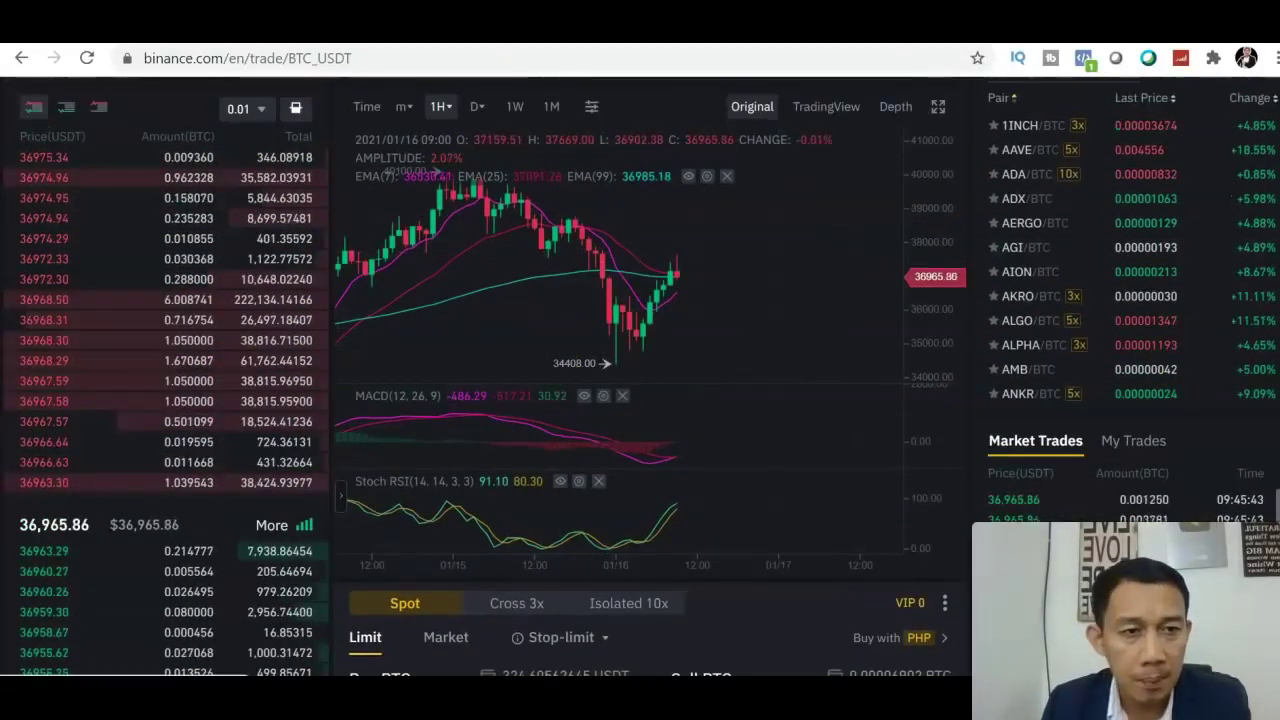
pyautogui.scroll(-4, 965, 476)
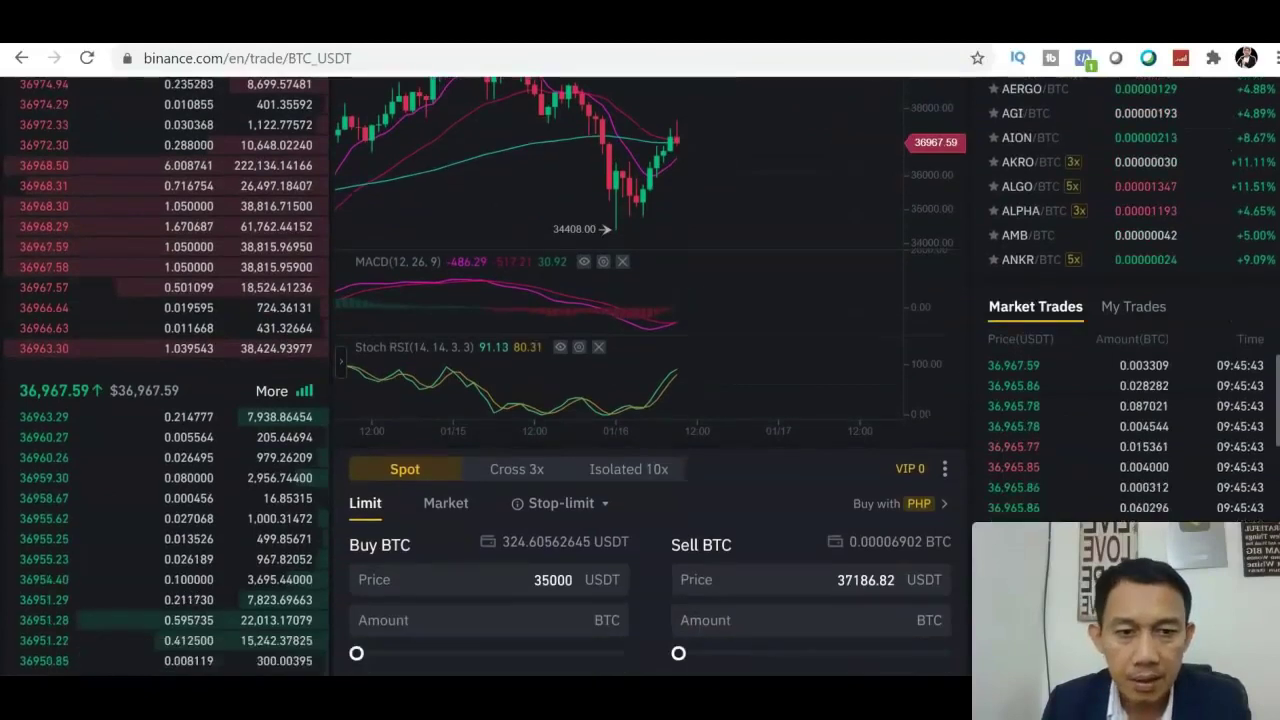
# Place a BTC/USDT limit sell of the whole 0.000069 BTC balance at 38000 USDT.
pyautogui.click(899, 487)
pyautogui.press('BackSpace')
pyautogui.press('BackSpace')
pyautogui.press('BackSpace')
pyautogui.press('BackSpace')
pyautogui.press('BackSpace')
pyautogui.press('BackSpace')
pyautogui.press('BackSpace')
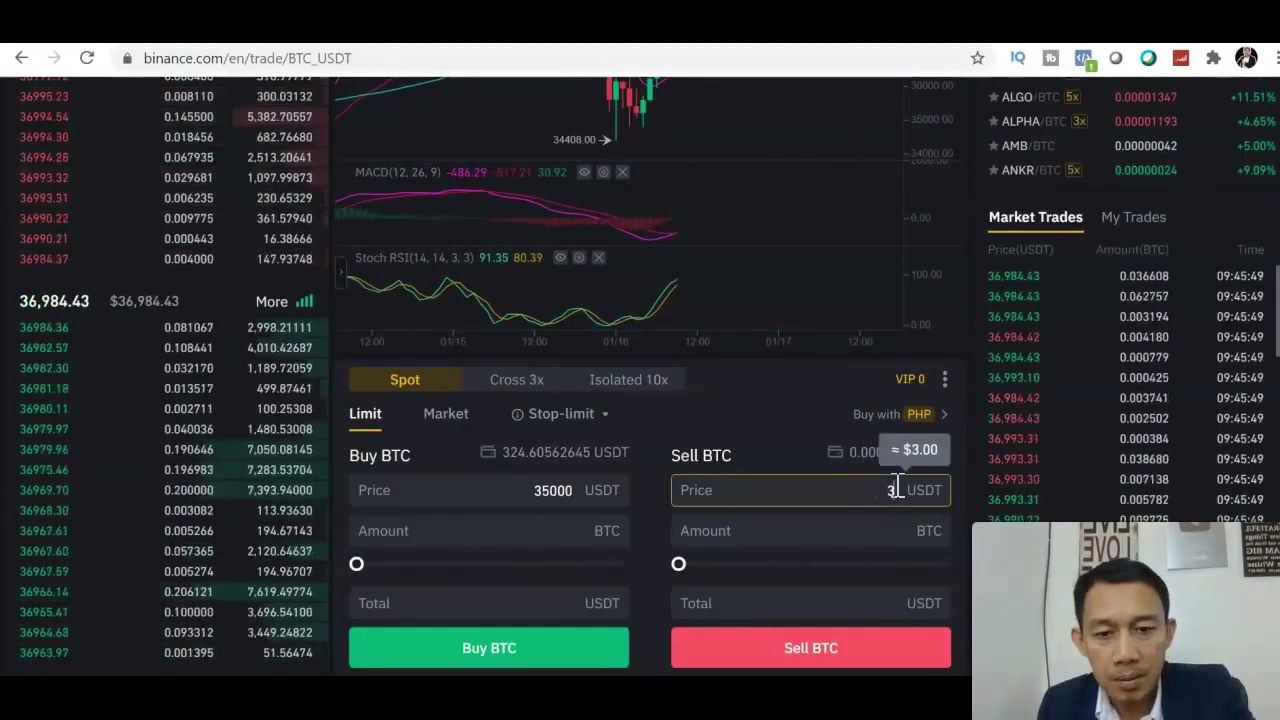
pyautogui.write('80')
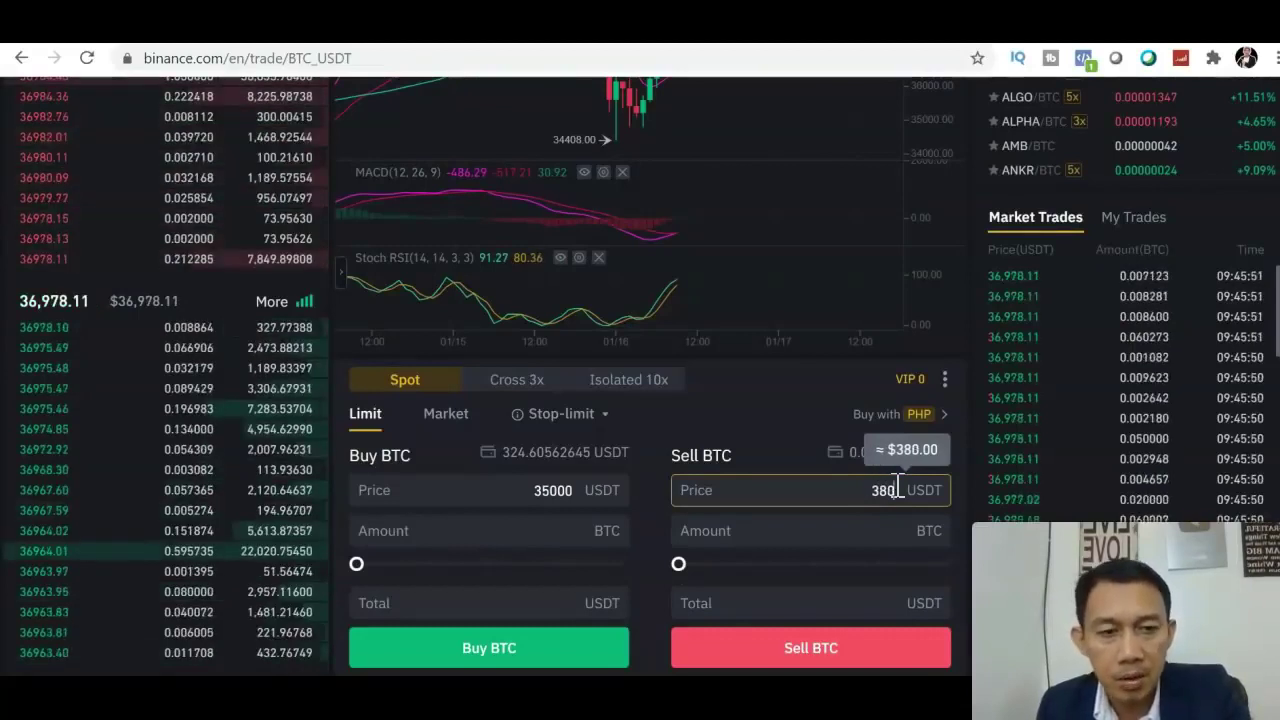
pyautogui.write('00')
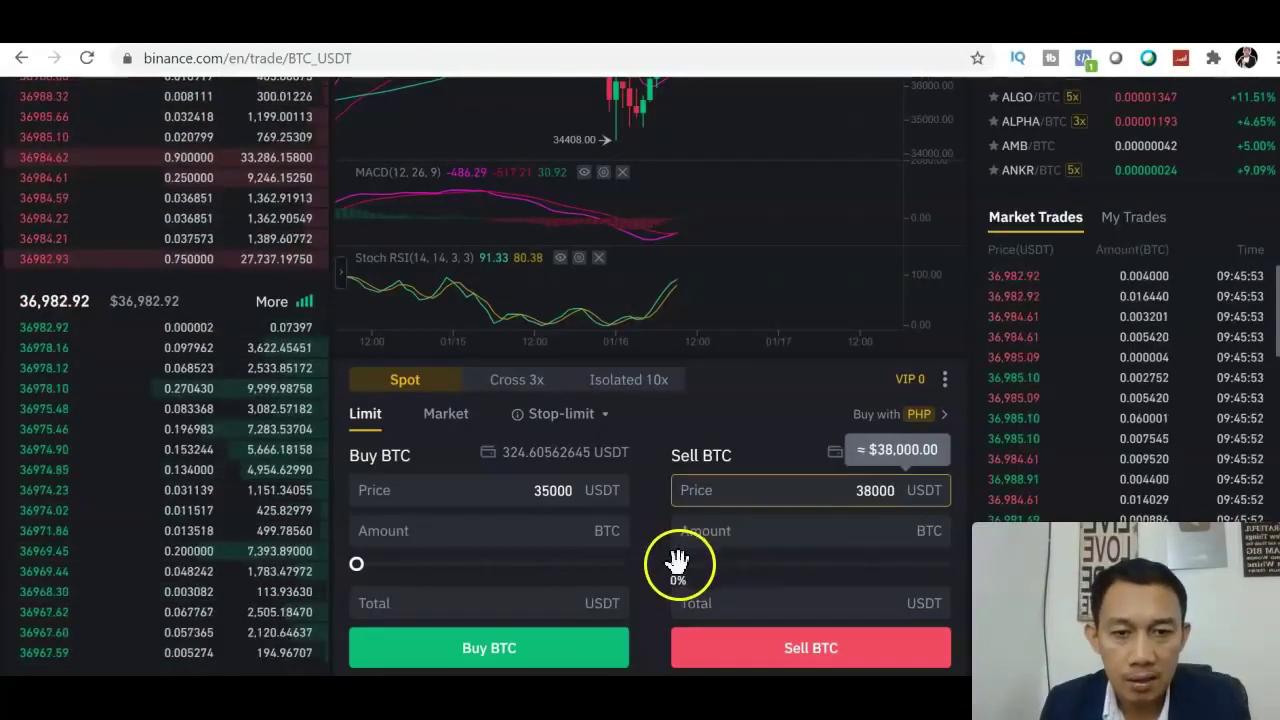
pyautogui.click(676, 562)
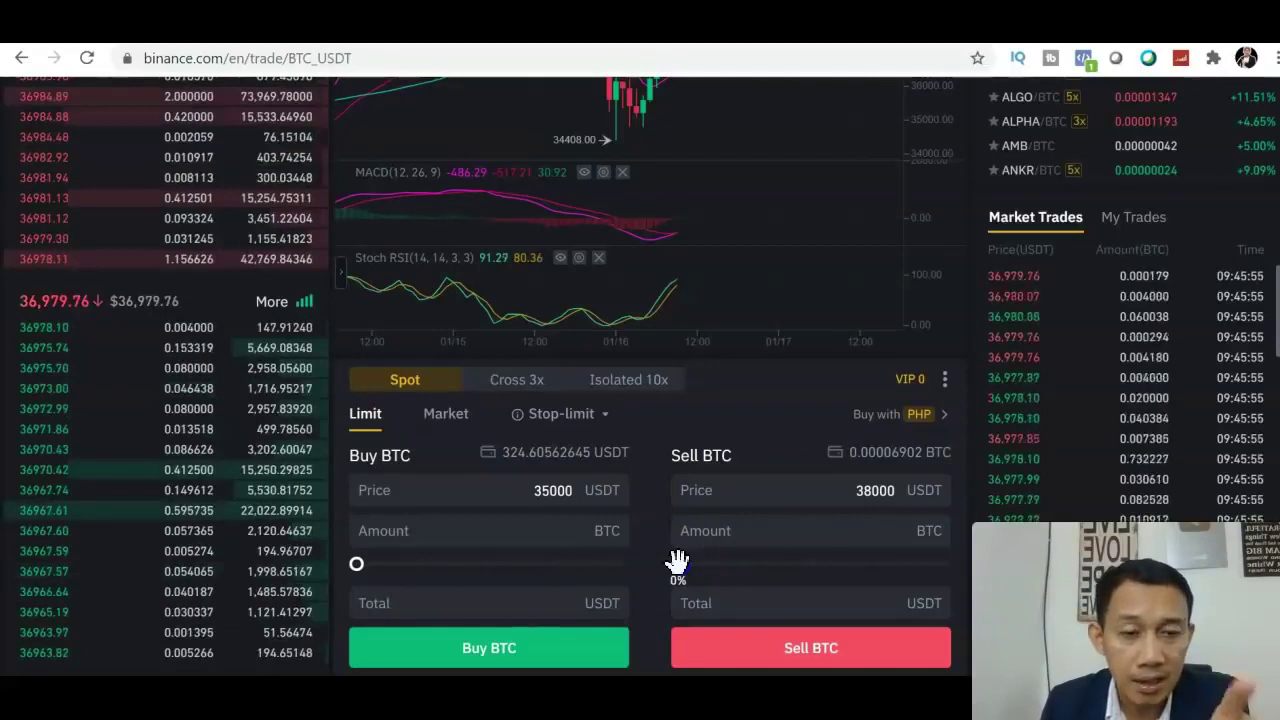
pyautogui.moveTo(918, 585); pyautogui.dragTo(966, 585)
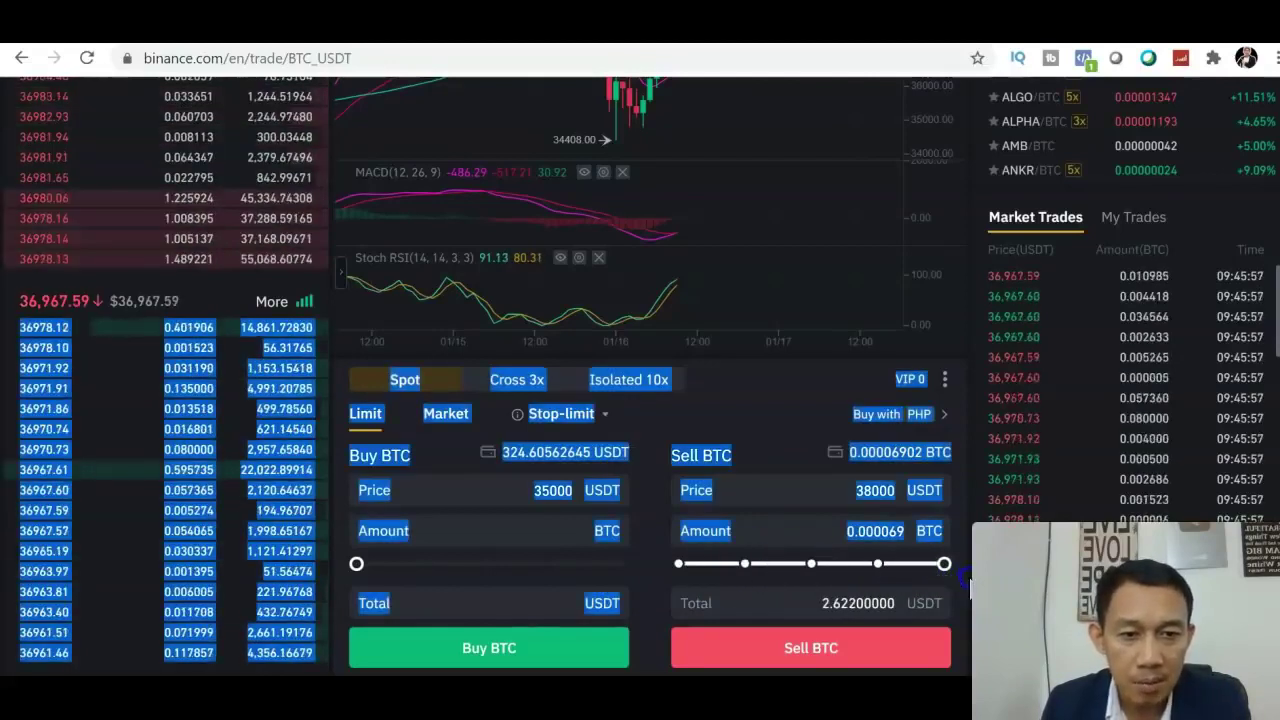
pyautogui.click(875, 650)
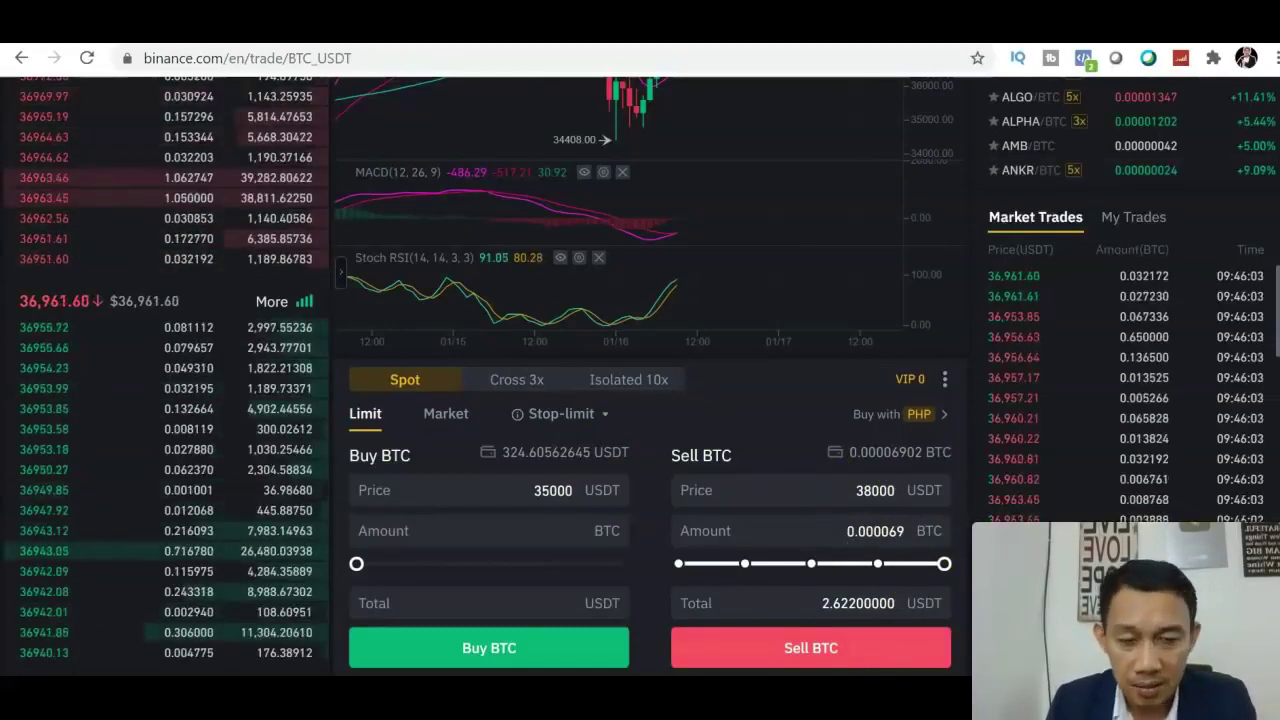
# Return to the sell form's 38000 price field to edit it again.
pyautogui.scroll(-2, 981, 390)
pyautogui.click(889, 288)
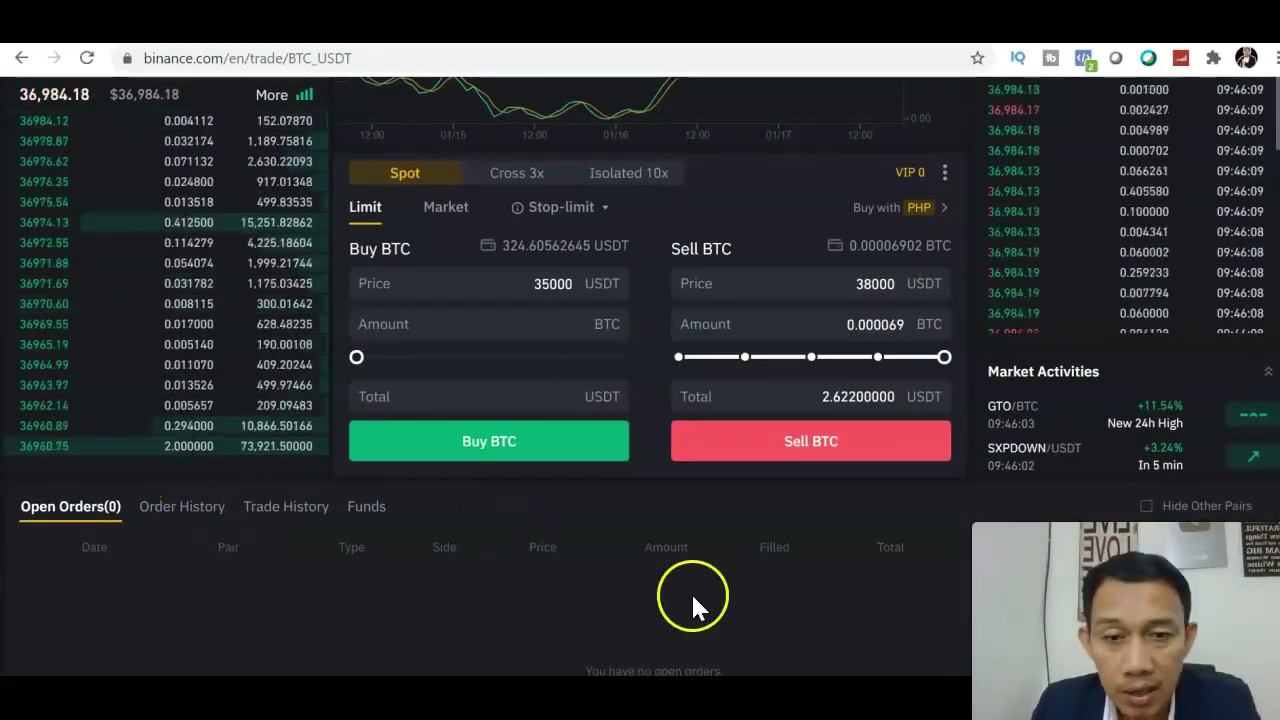
pyautogui.click(856, 298)
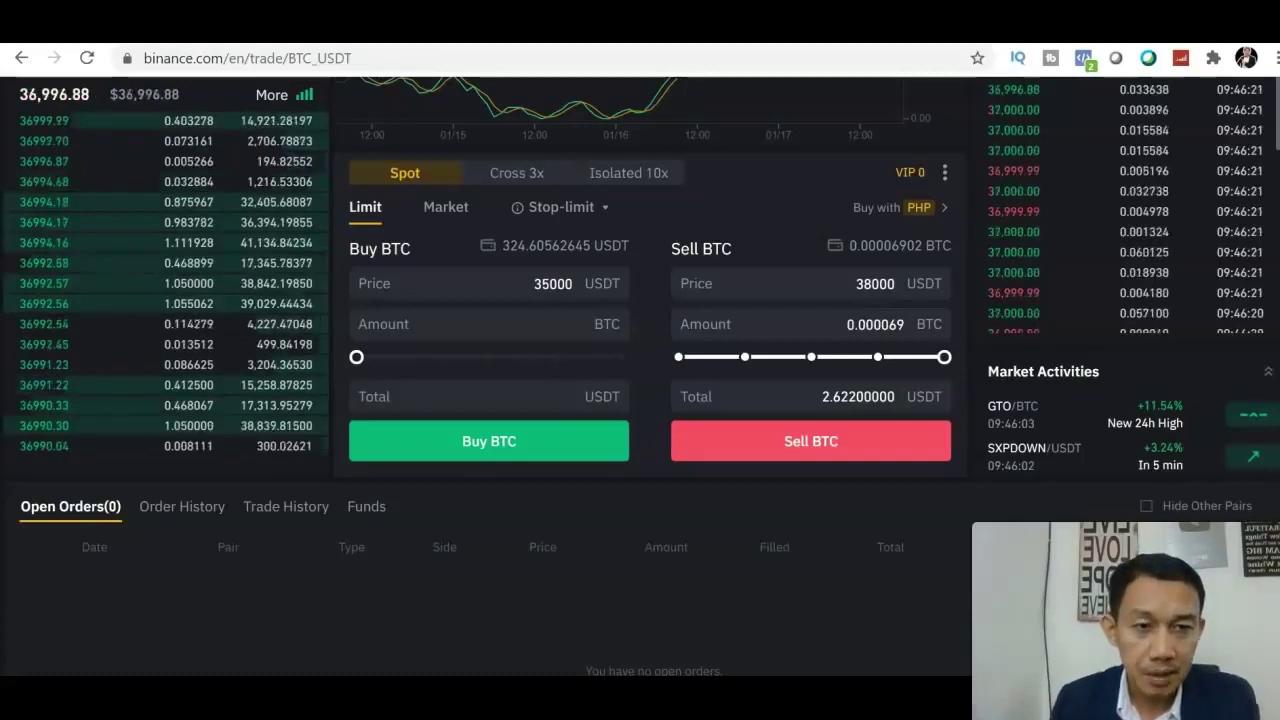
pyautogui.scroll(5, 640, 375)
pyautogui.scroll(1, 640, 375)
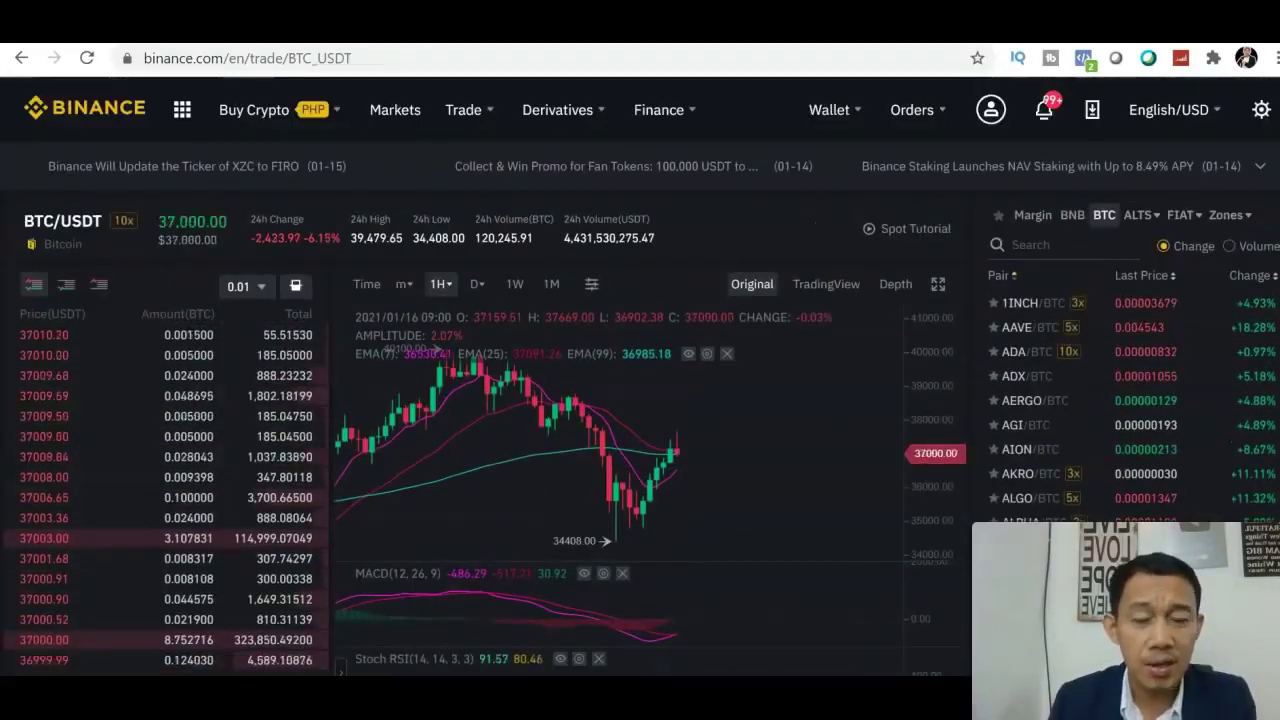
pyautogui.scroll(-2, 863, 414)
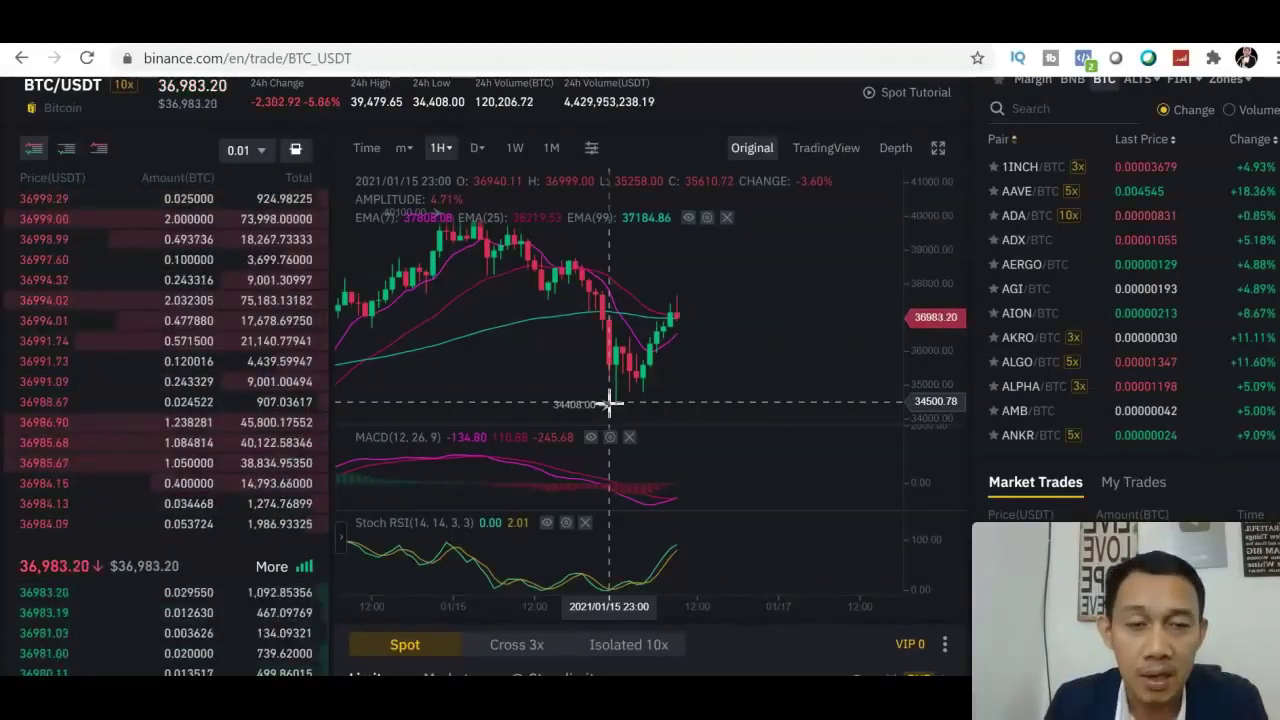
pyautogui.click(820, 152)
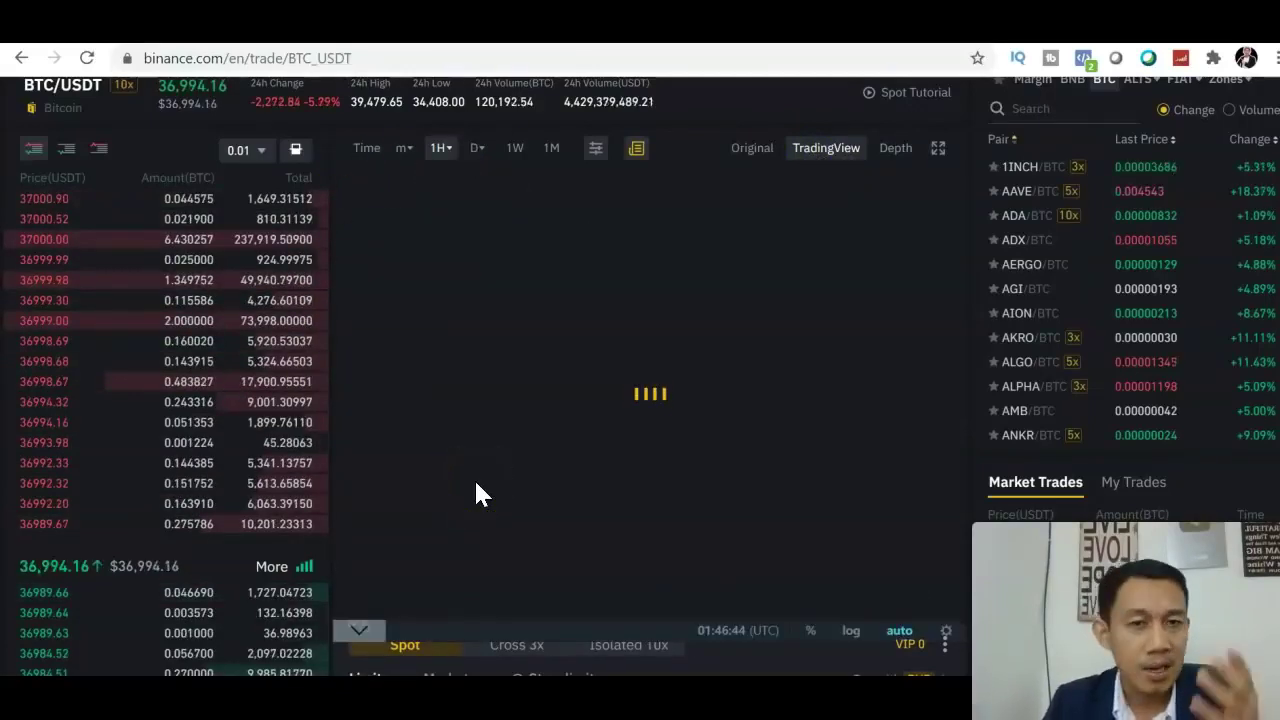
pyautogui.click(752, 148)
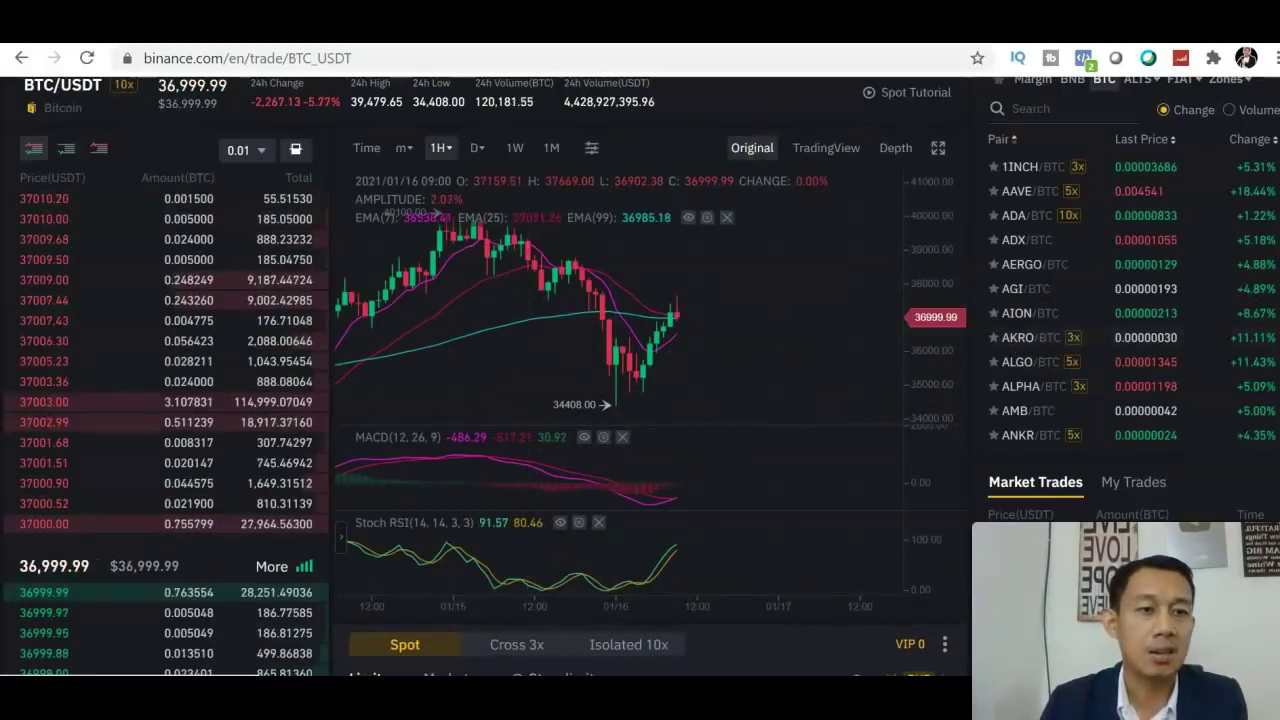
pyautogui.scroll(2, 640, 400)
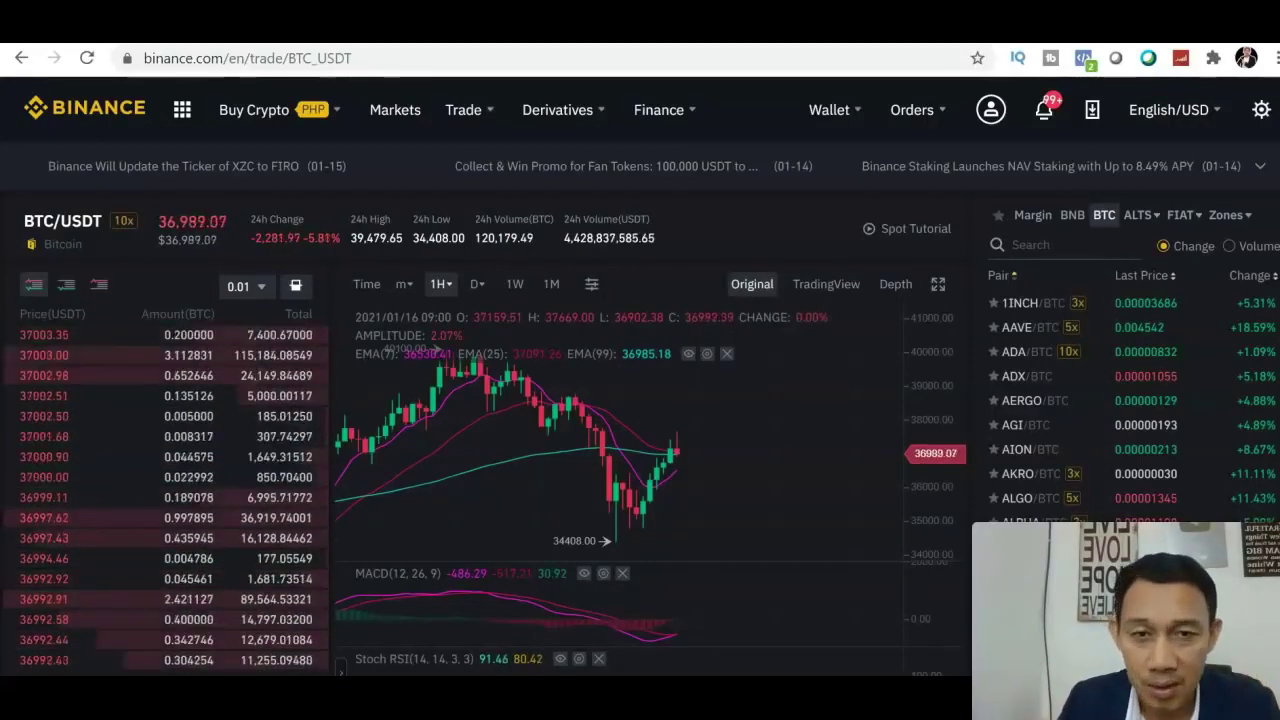
# Show the P2P Sell offers for USDT in PHP, starting from 48.22 PHP.
pyautogui.moveTo(829, 114)
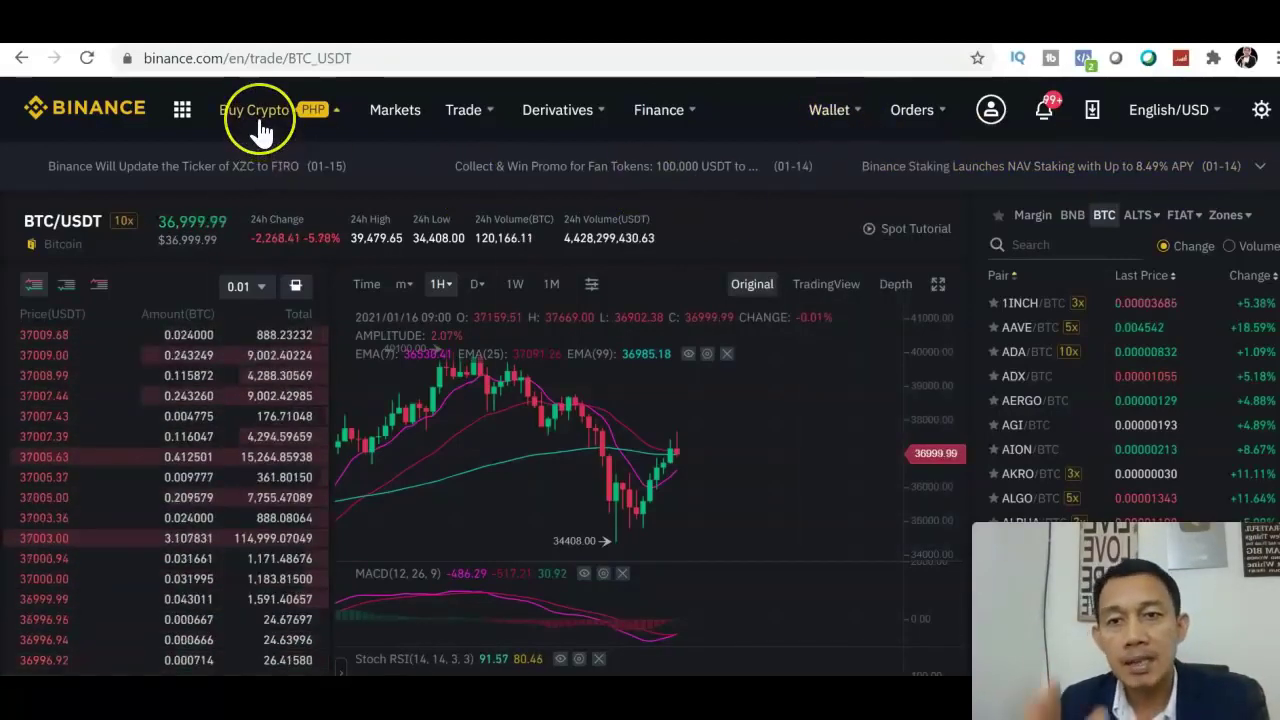
pyautogui.moveTo(260, 128)
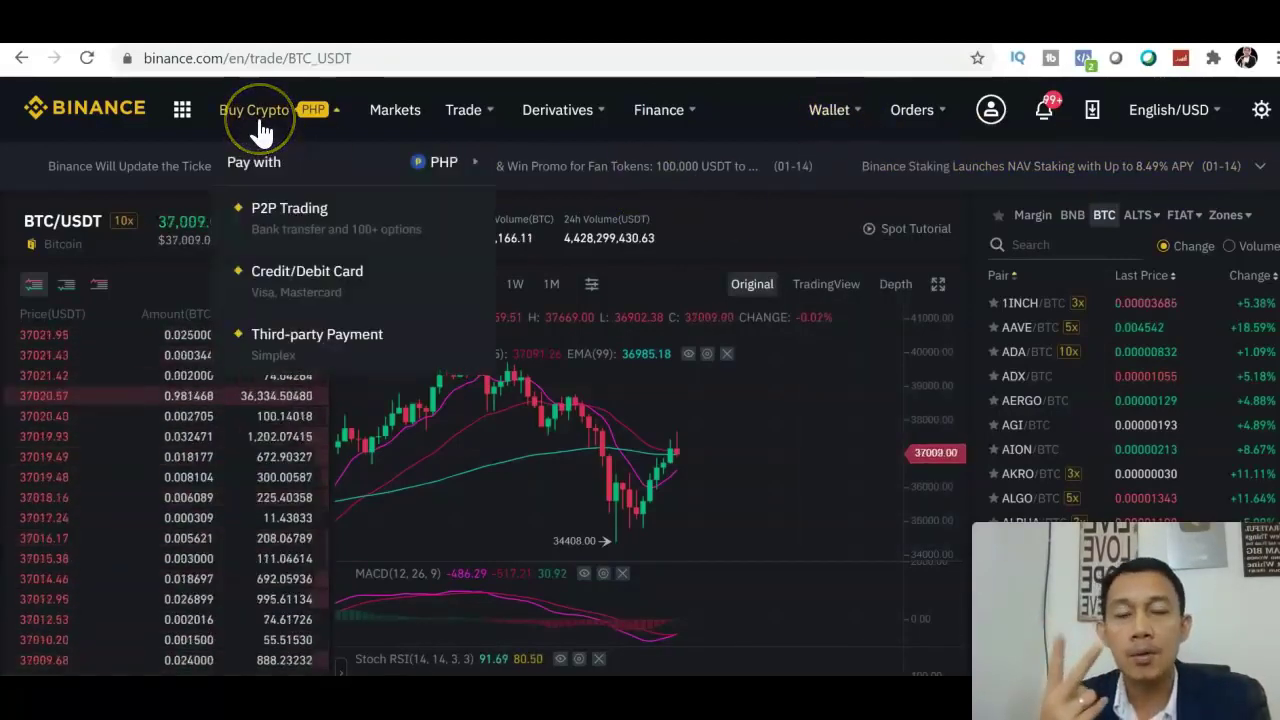
pyautogui.click(289, 241)
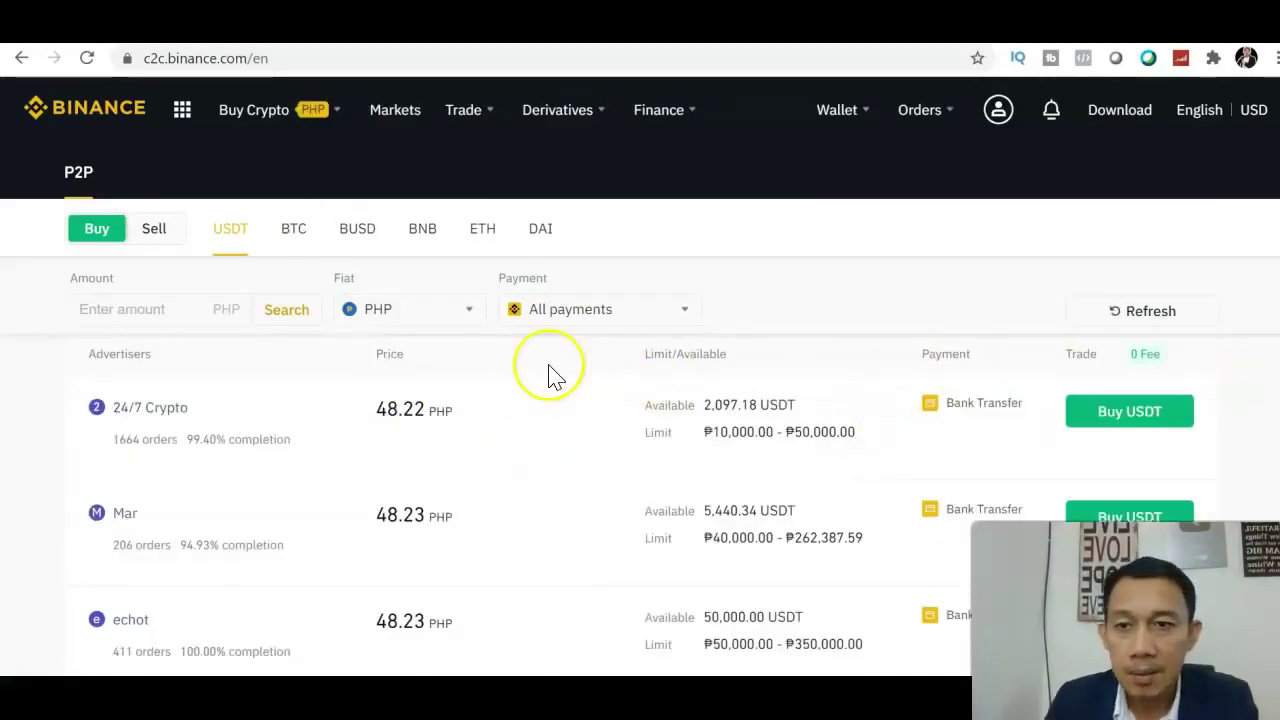
pyautogui.click(152, 230)
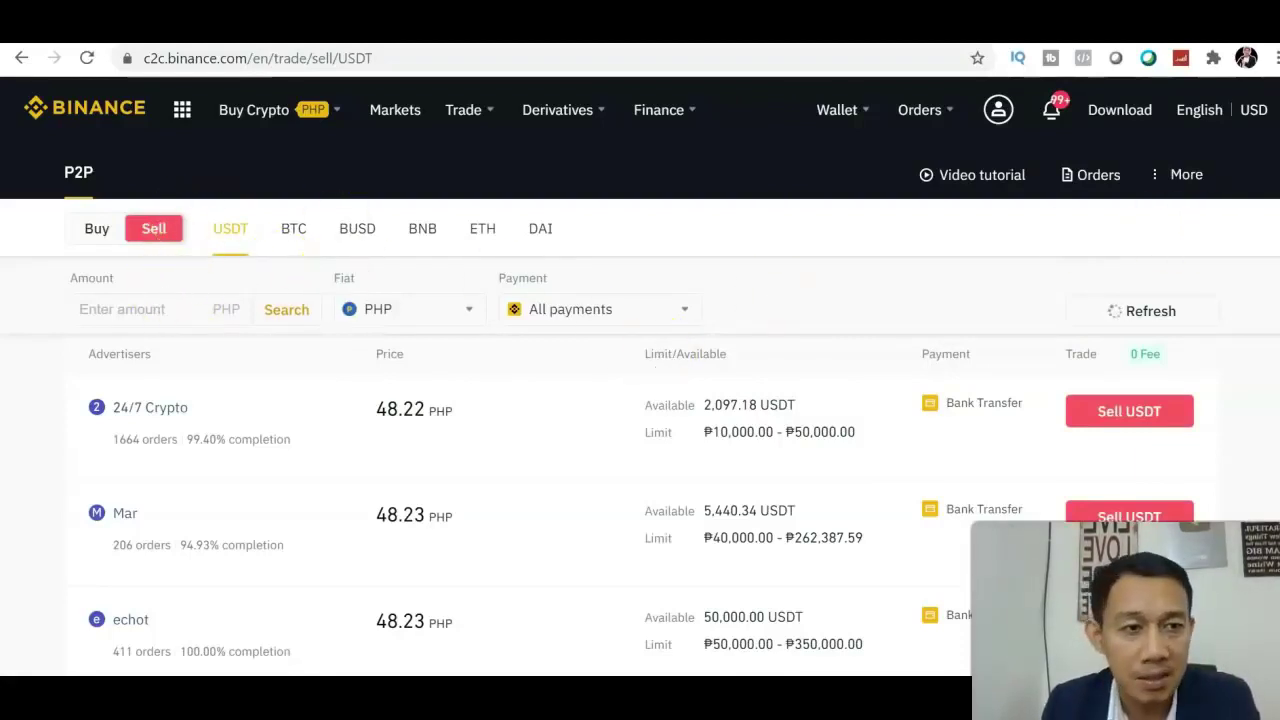
pyautogui.scroll(-5, 640, 450)
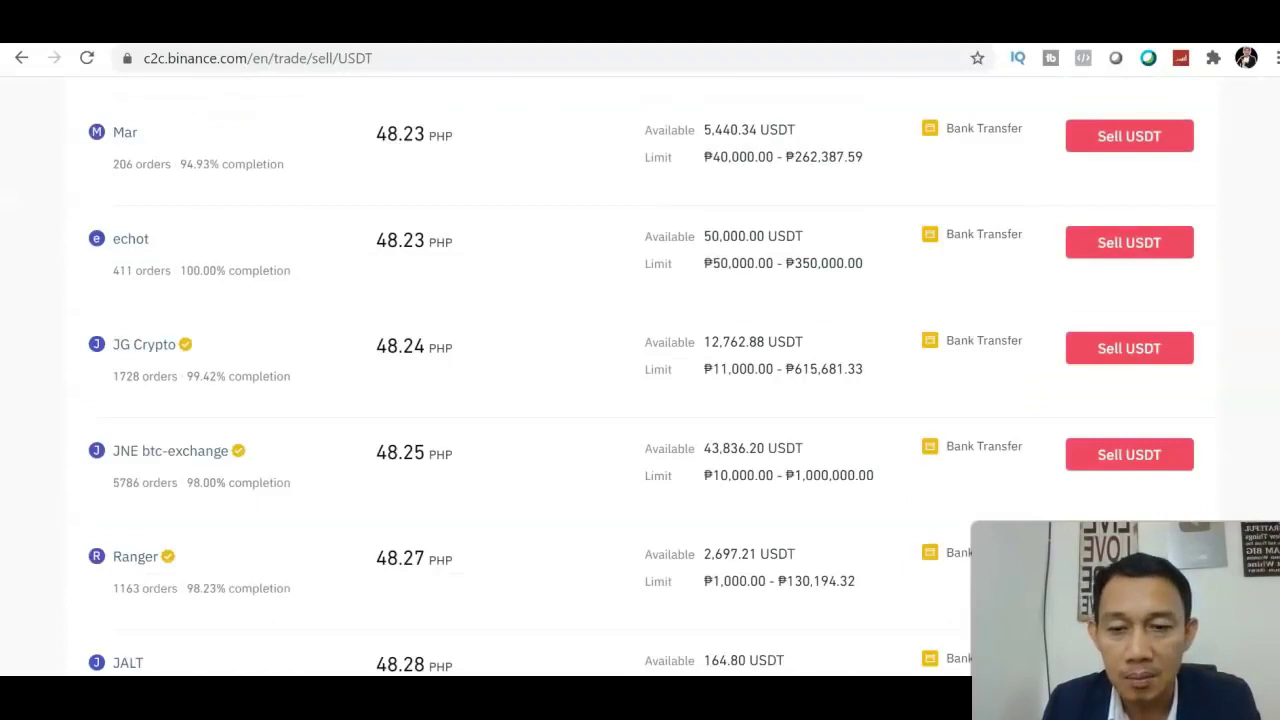
pyautogui.scroll(5, 640, 450)
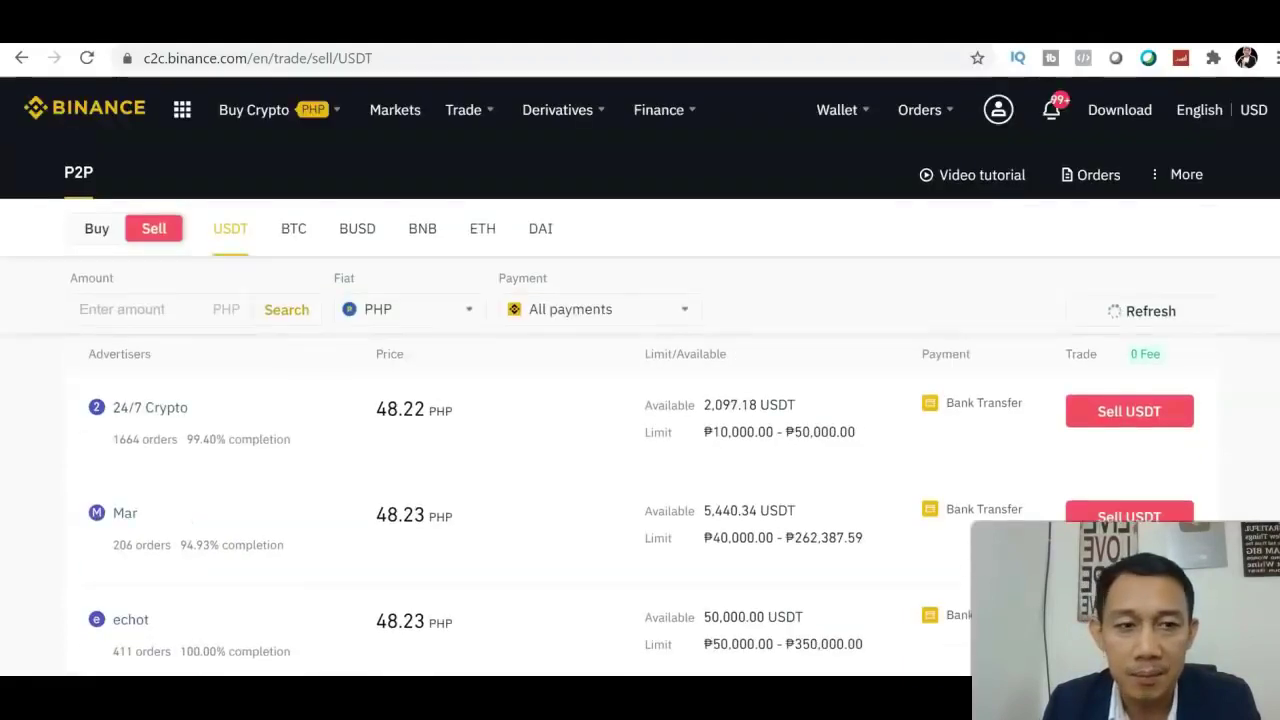
# Open the Fiat and Spot wallet and search its coin list for xrp.
pyautogui.click(855, 112)
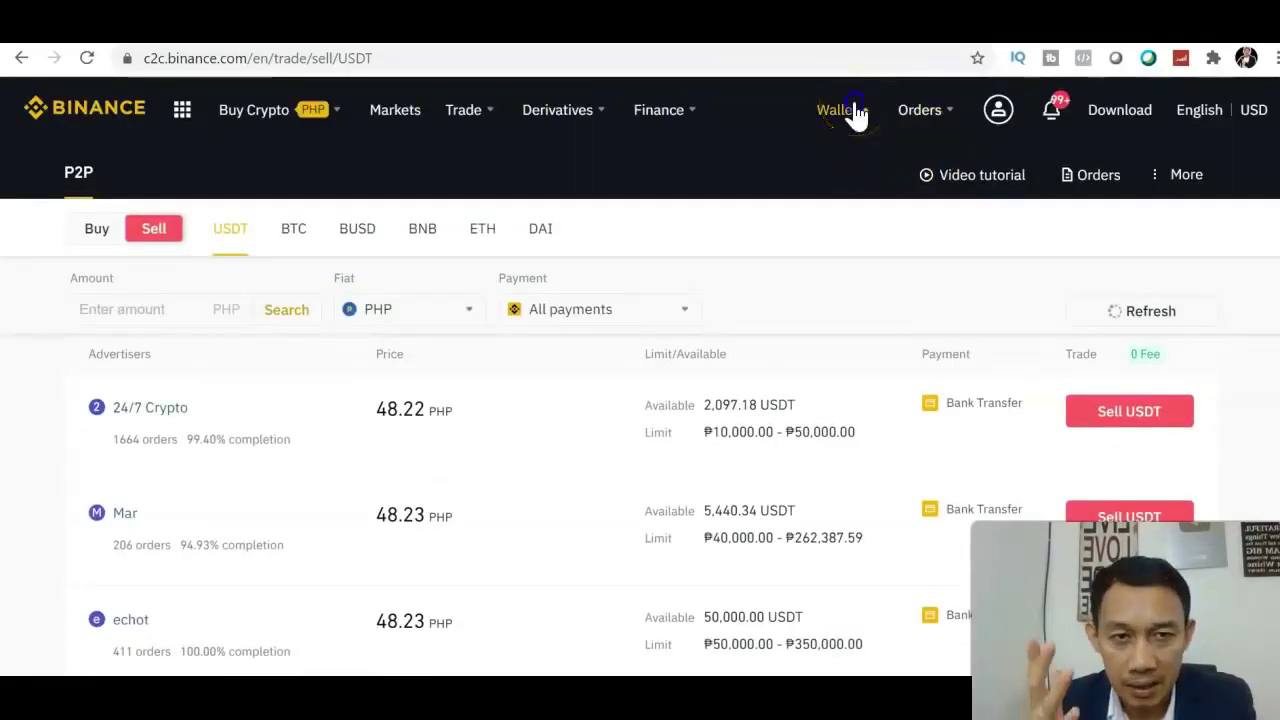
pyautogui.click(856, 212)
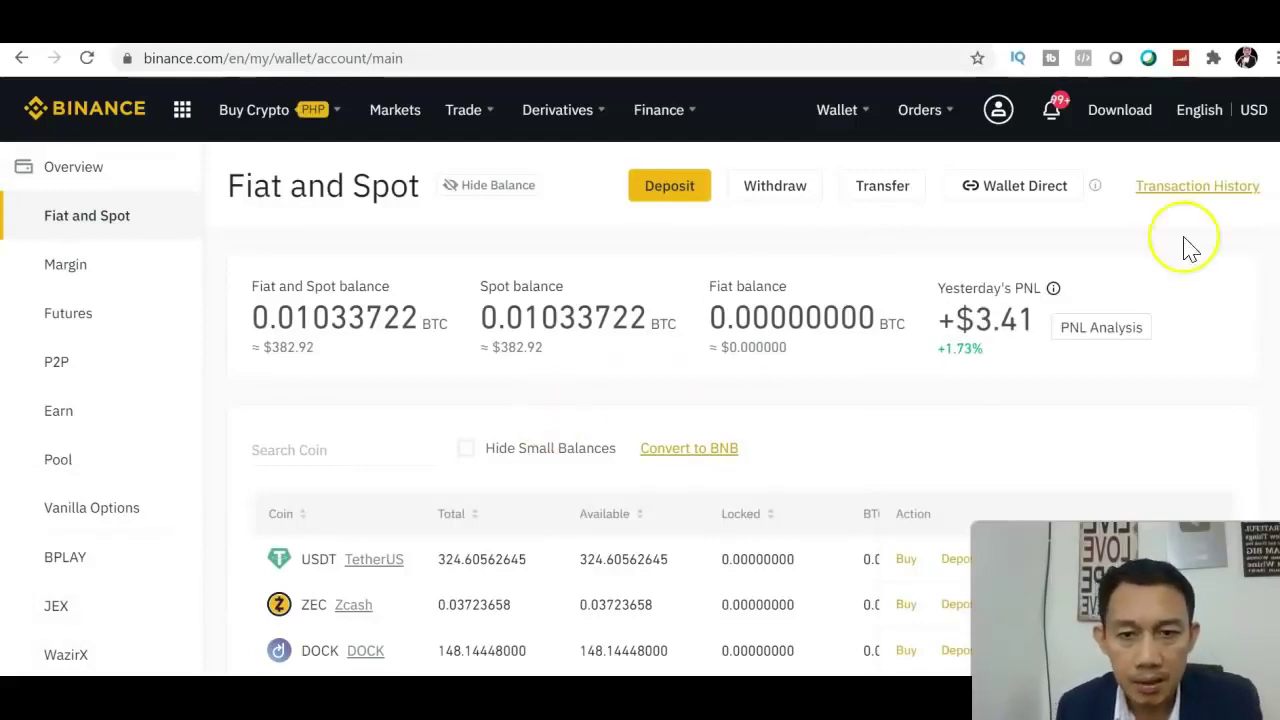
pyautogui.scroll(-1, 1186, 249)
pyautogui.scroll(-1, 640, 400)
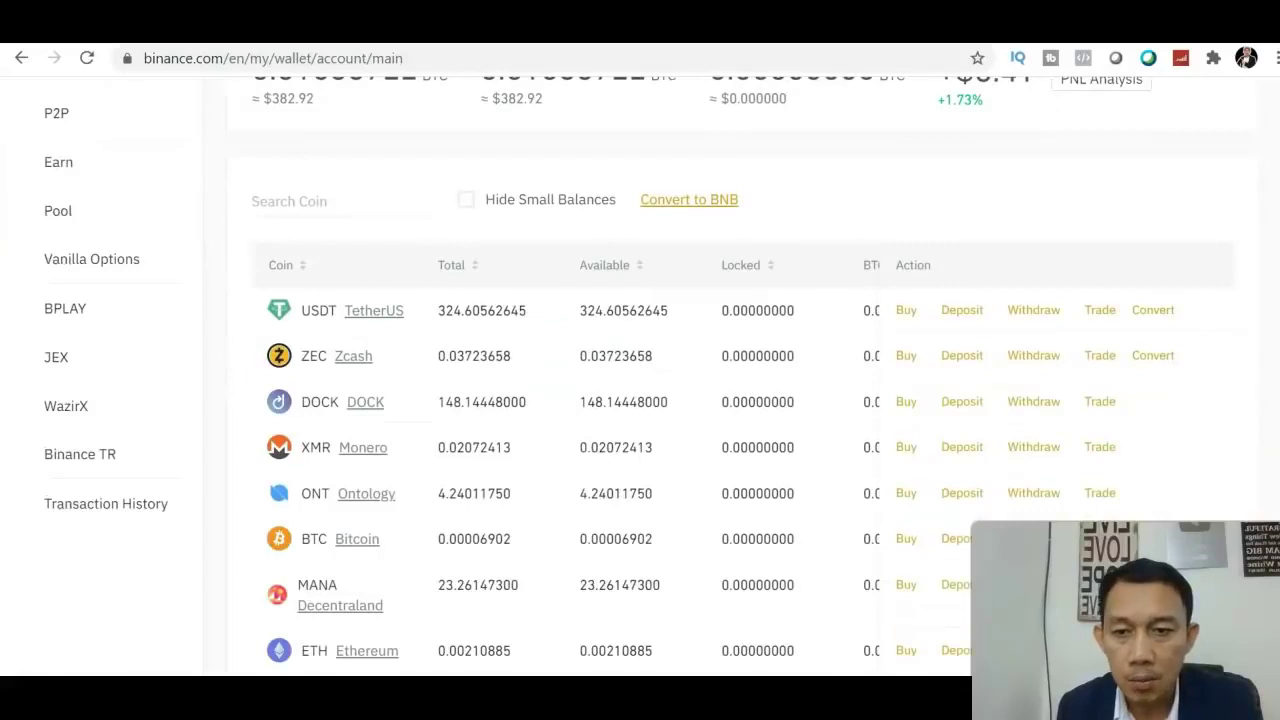
pyautogui.click(328, 195)
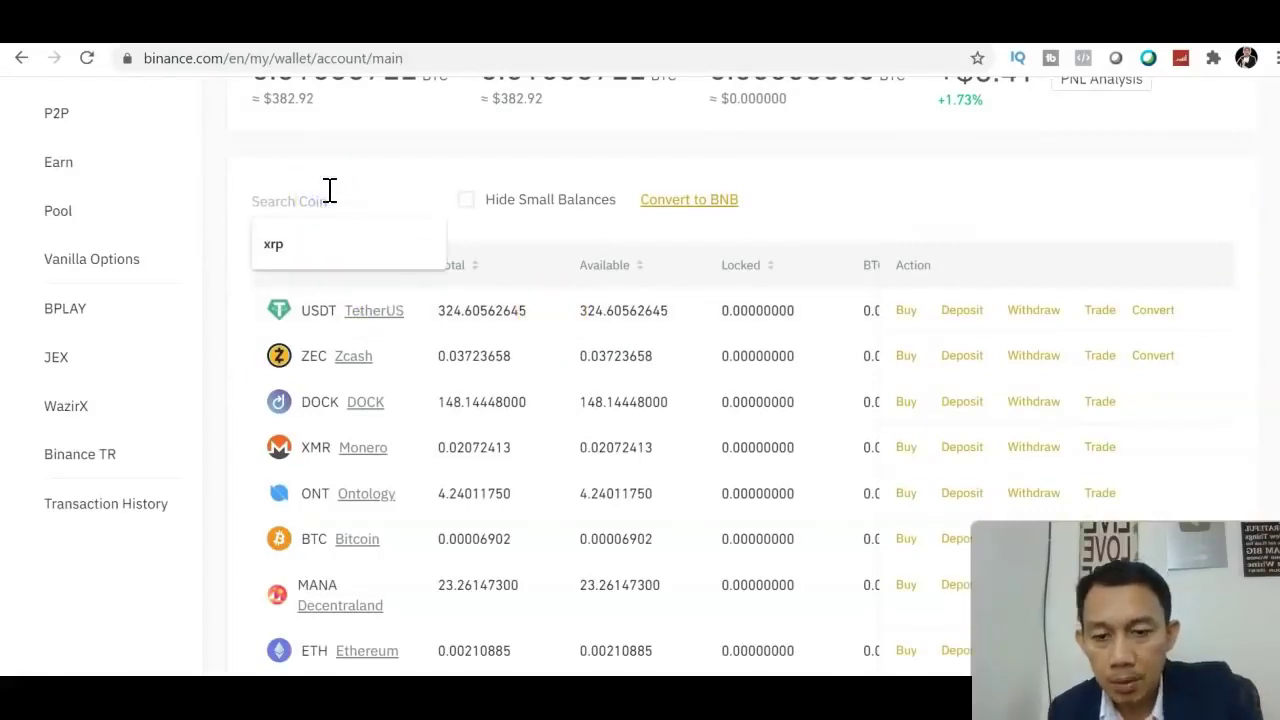
pyautogui.write('x')
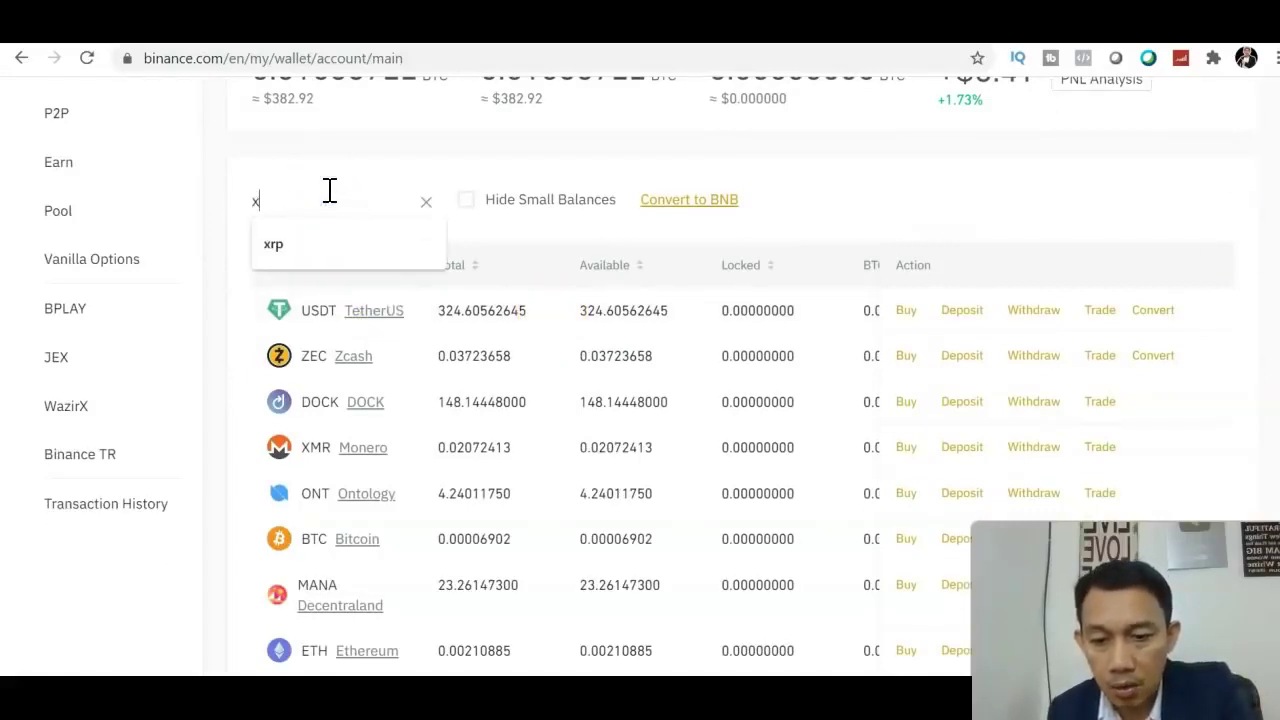
pyautogui.write('rp')
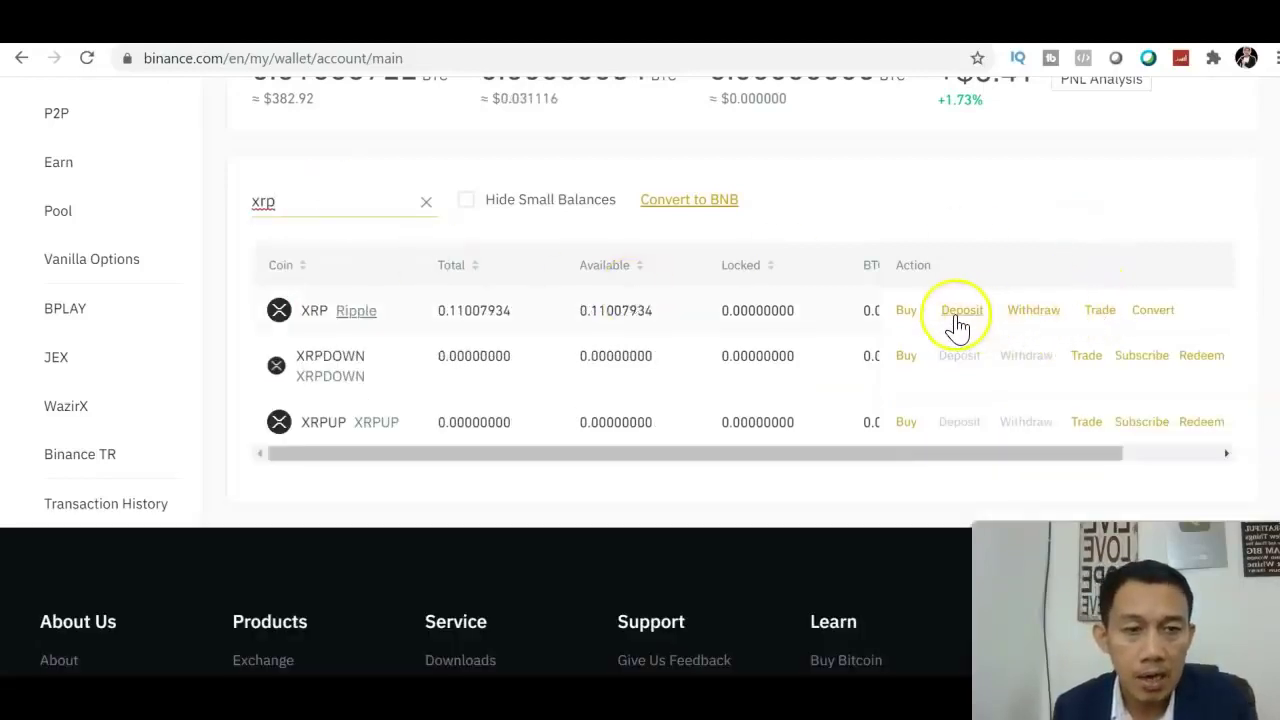
# Start an XRP withdrawal and select the XRP transfer network.
pyautogui.click(1035, 324)
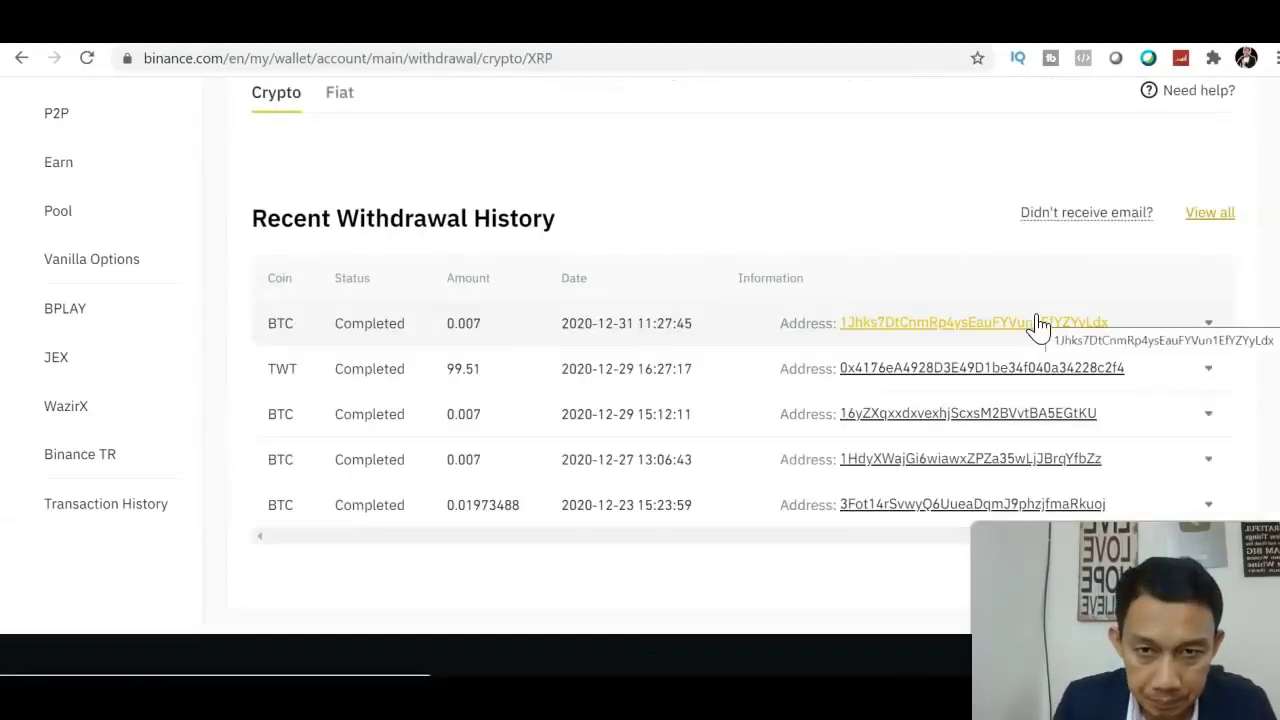
pyautogui.click(1045, 265)
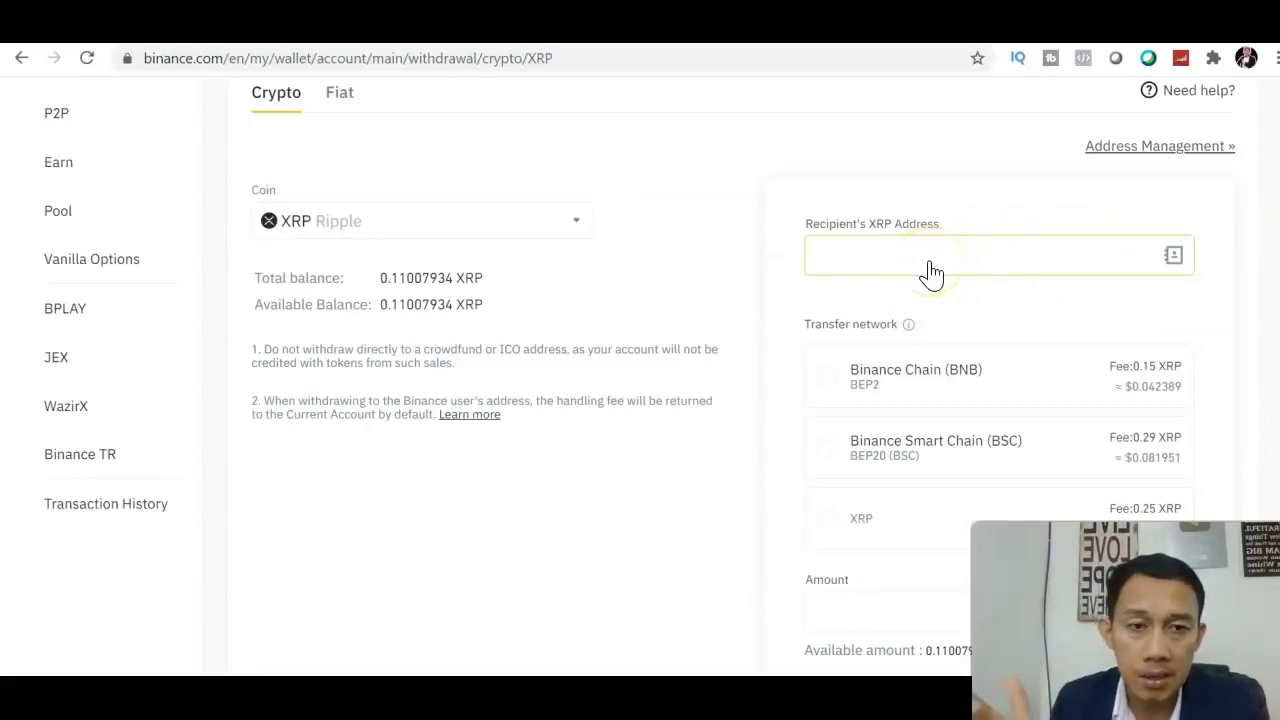
pyautogui.click(820, 528)
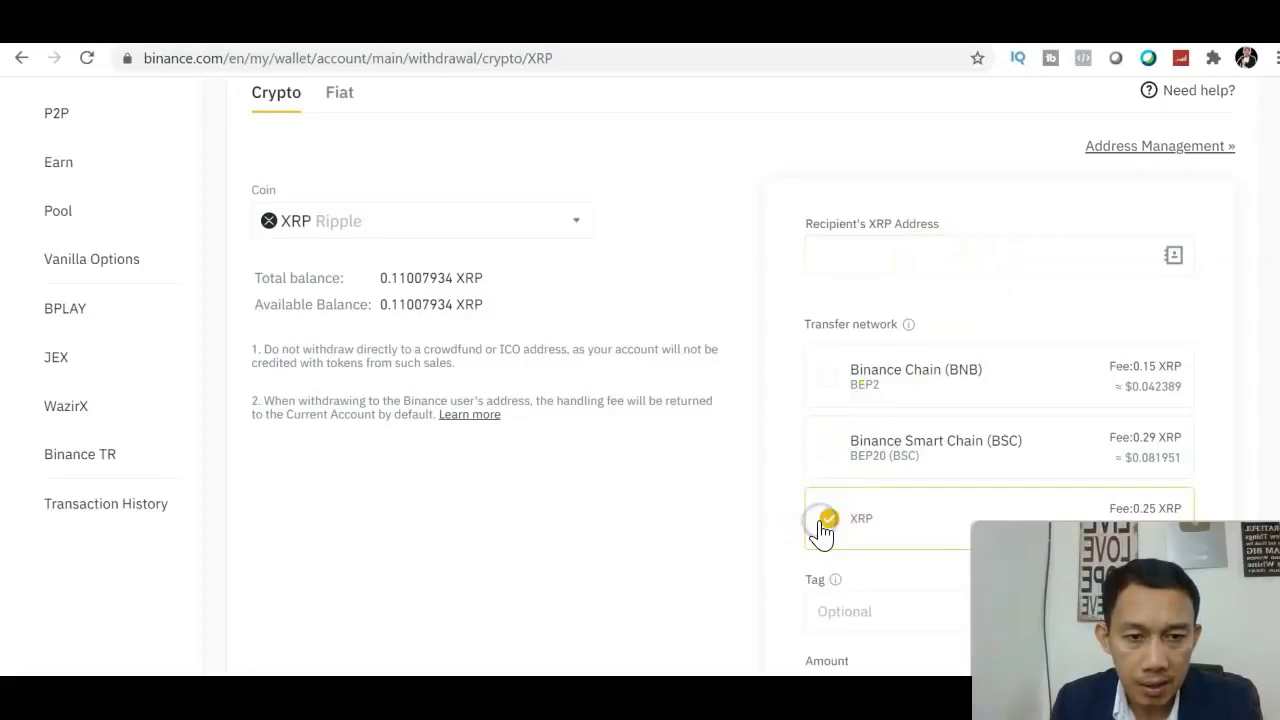
pyautogui.scroll(-2, 888, 400)
pyautogui.click(888, 366)
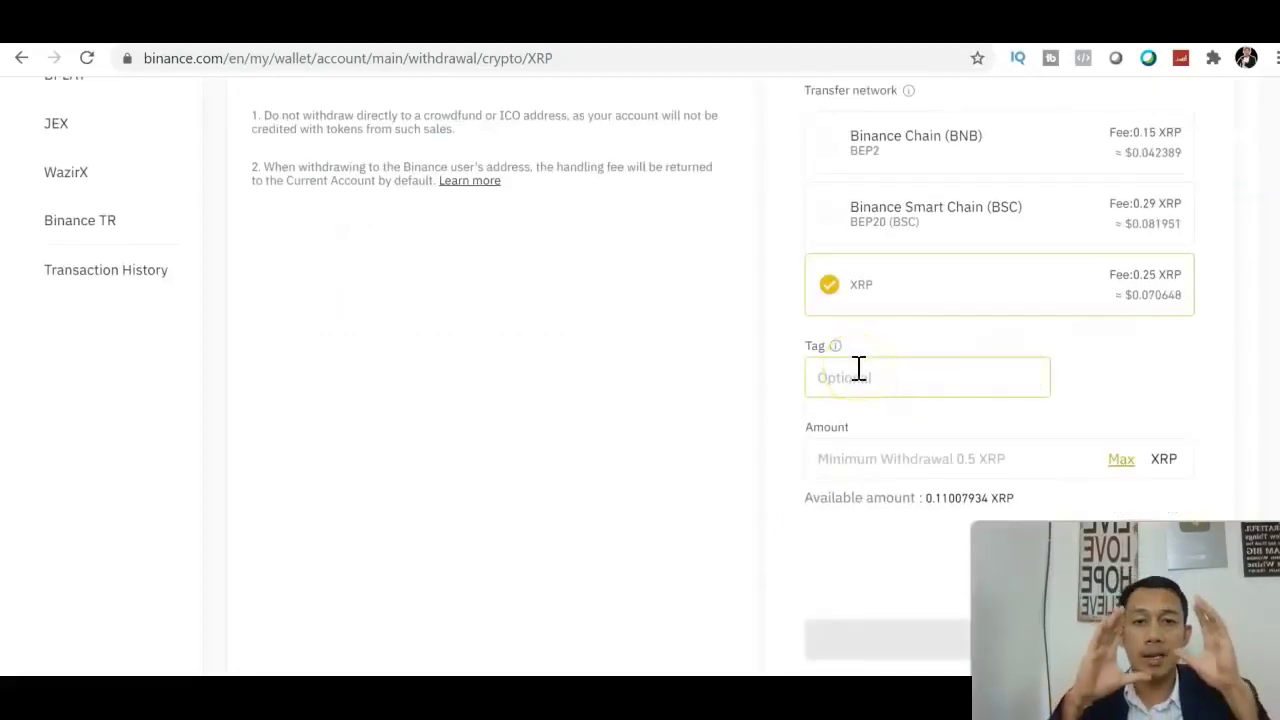
# Fill the amount with the full 0.11007934 XRP balance and attempt to submit.
pyautogui.click(1085, 450)
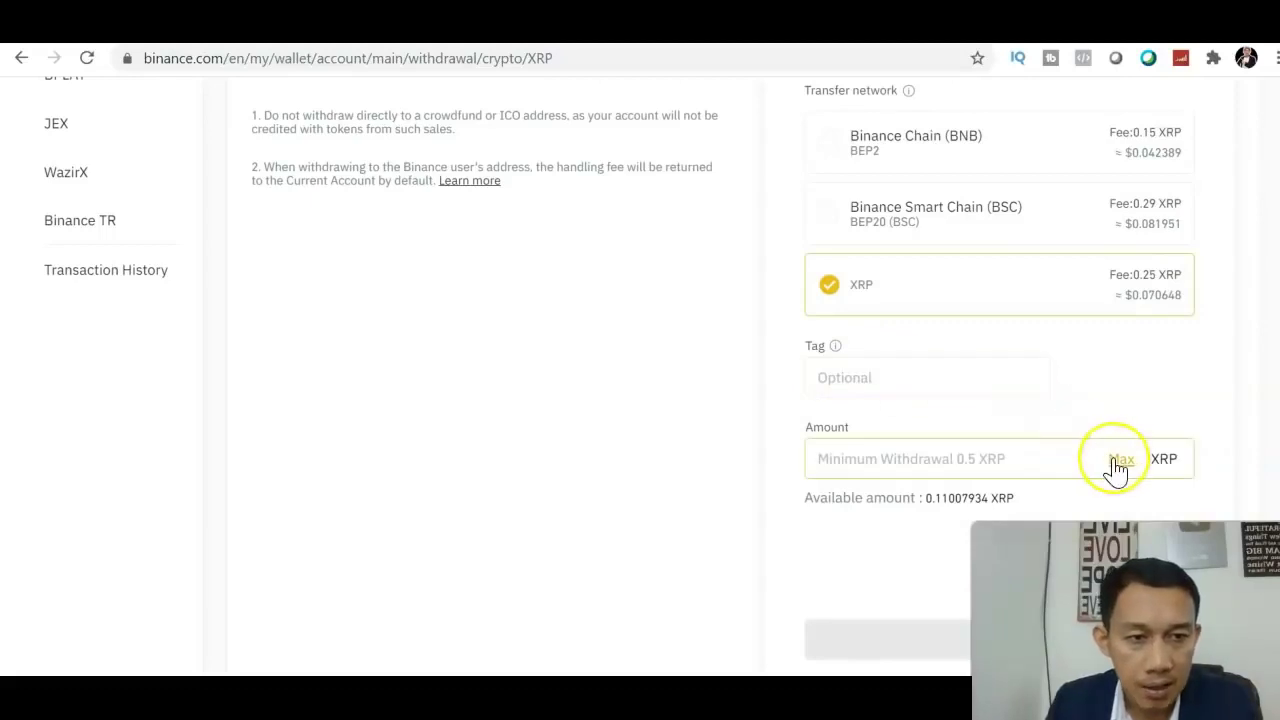
pyautogui.click(1116, 462)
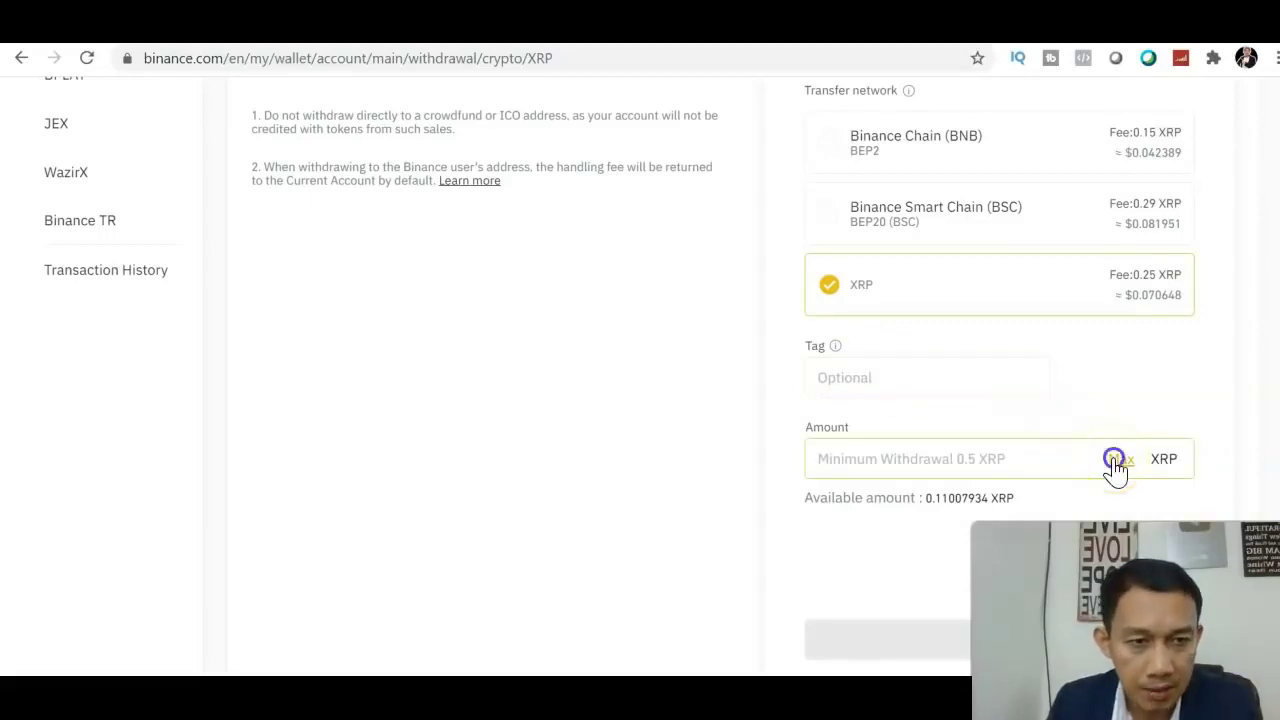
pyautogui.scroll(-2, 1000, 400)
pyautogui.click(1063, 406)
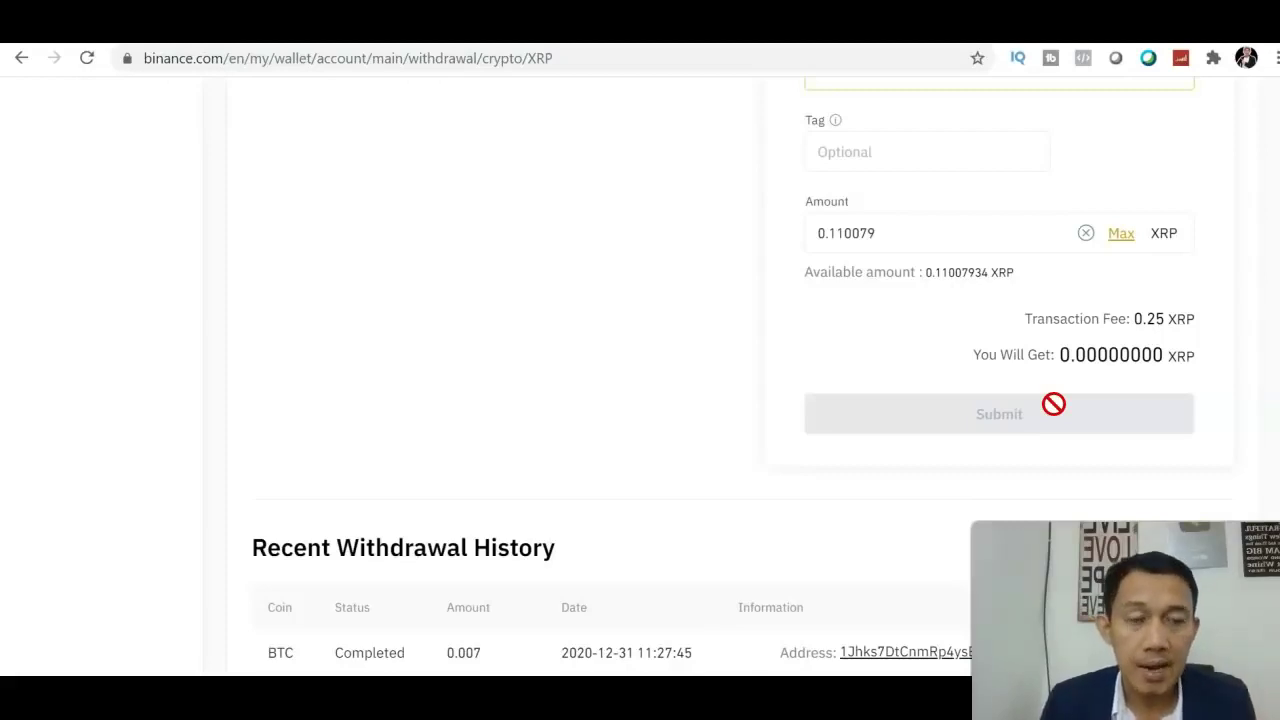
pyautogui.scroll(7, 940, 200)
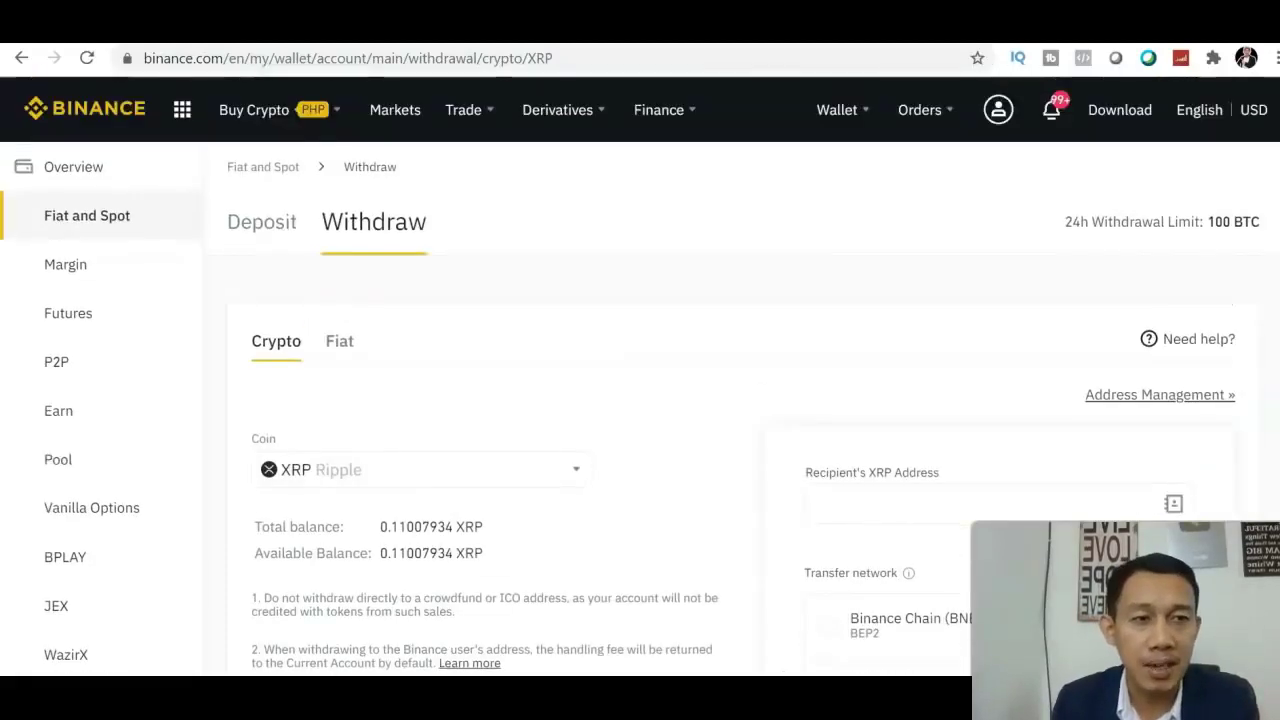